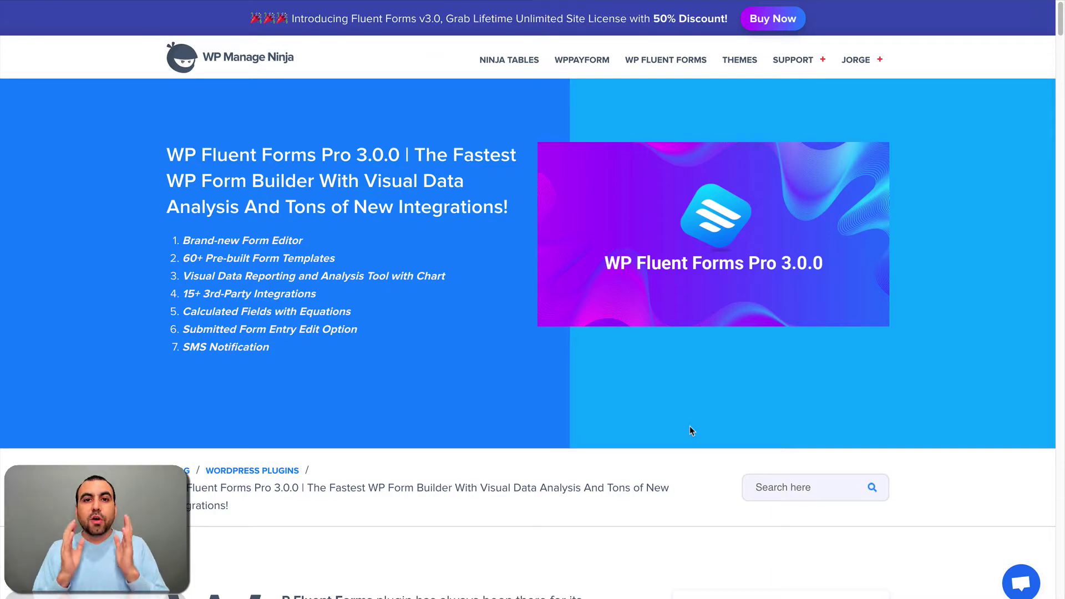
Step: Scroll through the WP Manage Ninja post's feature sections to the 3rd-party integrations part
scroll(690, 427, "down", 20)
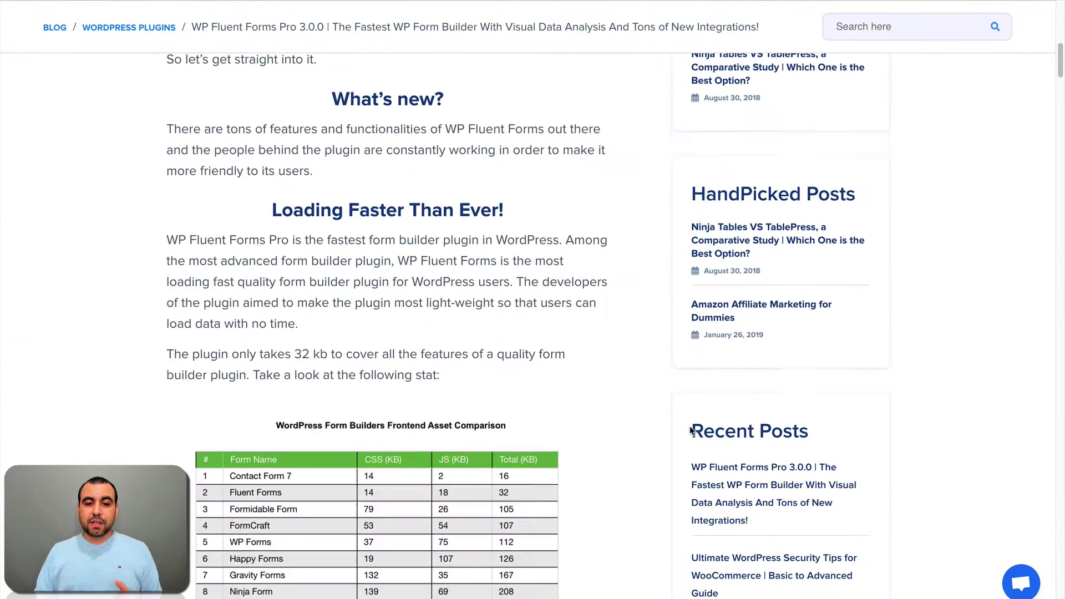
scroll(689, 430, "down", 1)
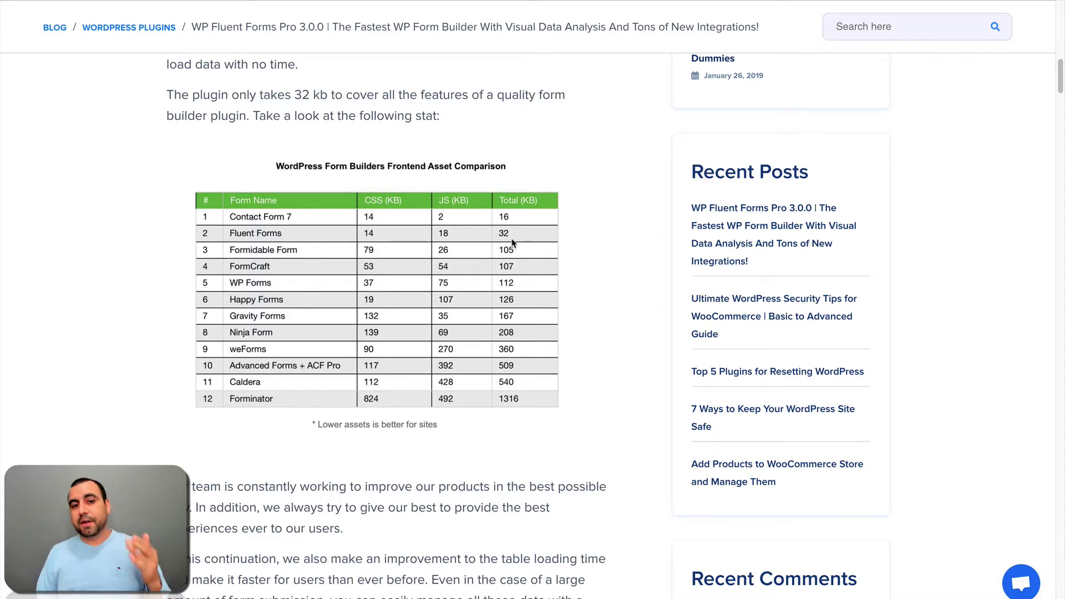
scroll(511, 242, "down", 20)
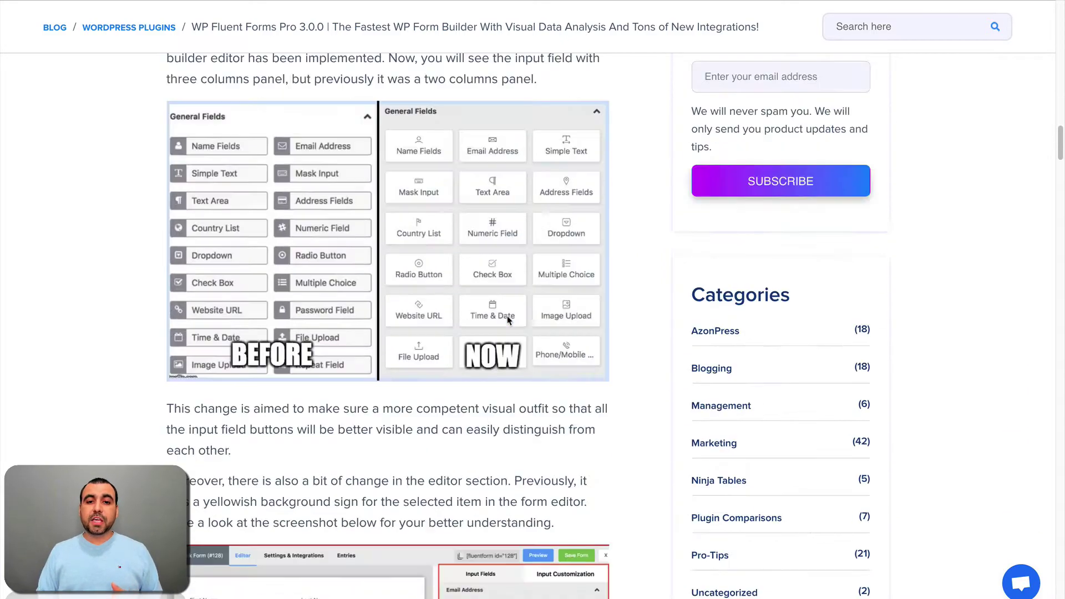
scroll(507, 320, "down", 20)
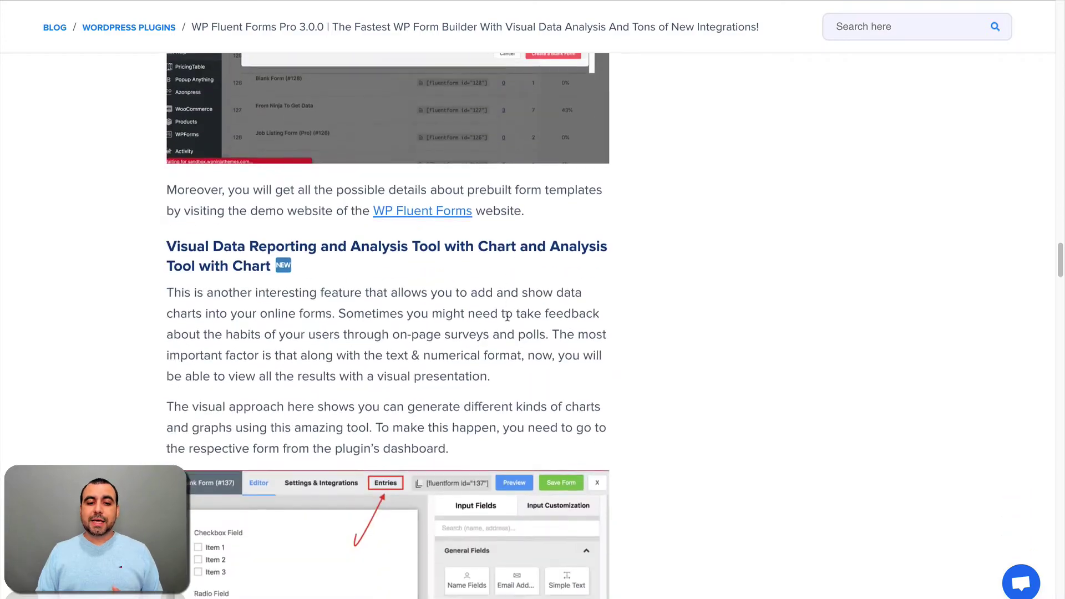
scroll(508, 319, "down", 10)
scroll(508, 319, "up", 5)
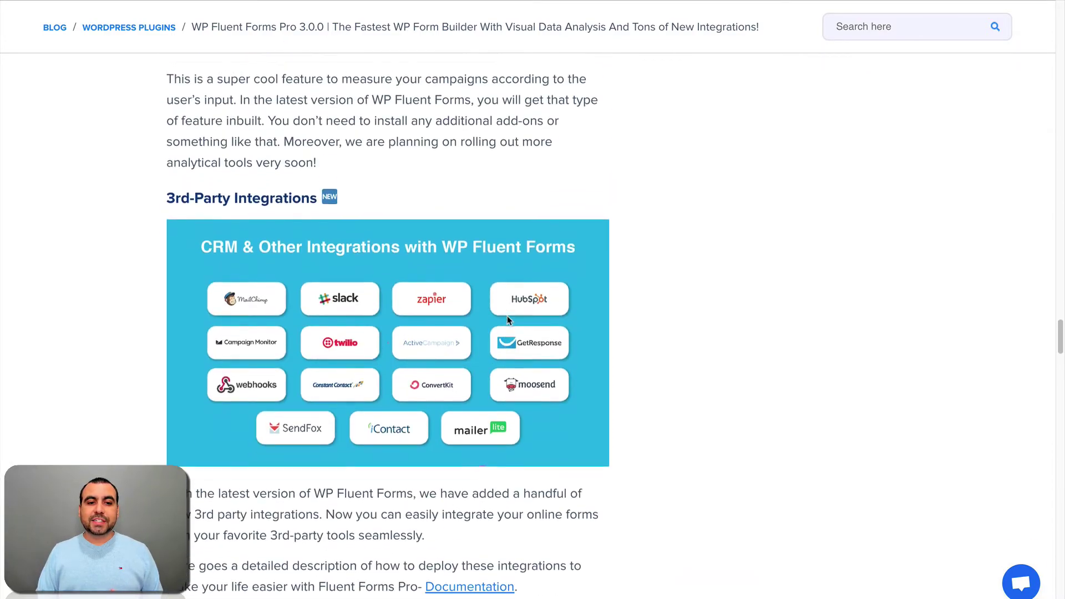
scroll(507, 315, "down", 1)
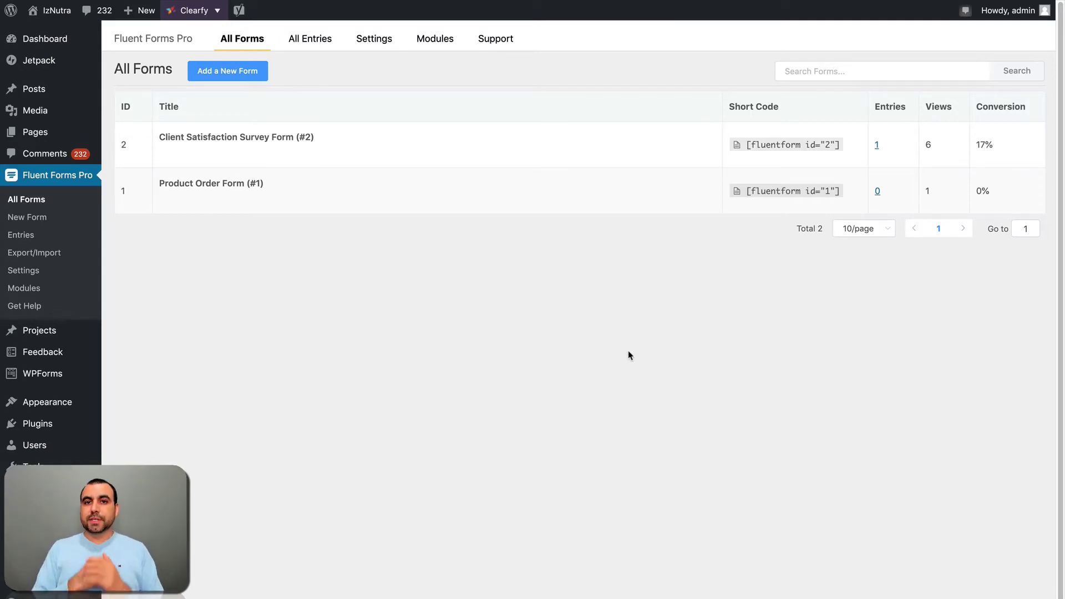
mouse_move(53, 336)
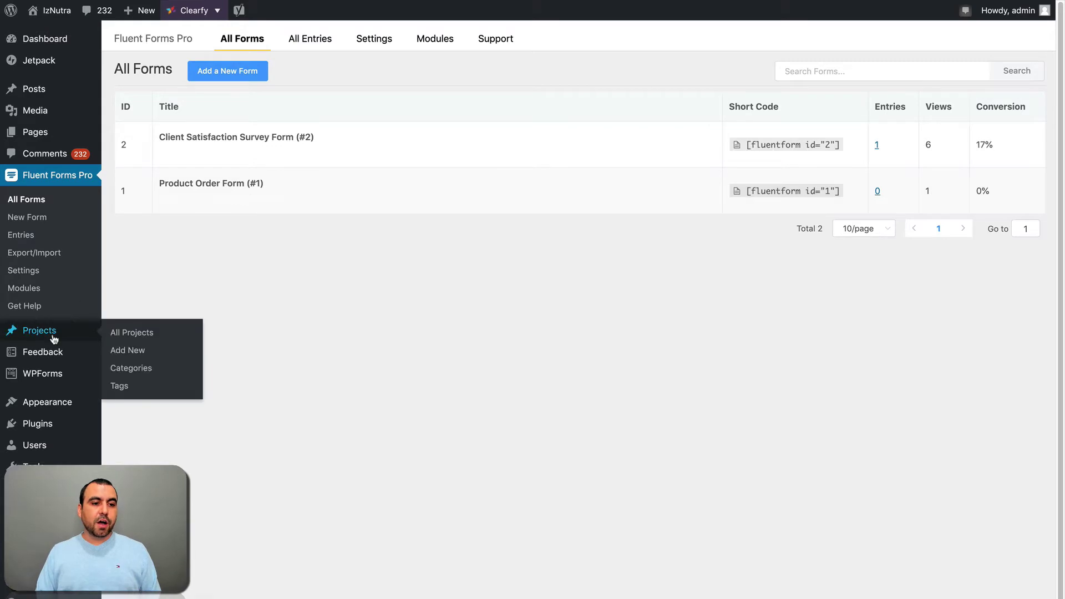
mouse_move(49, 426)
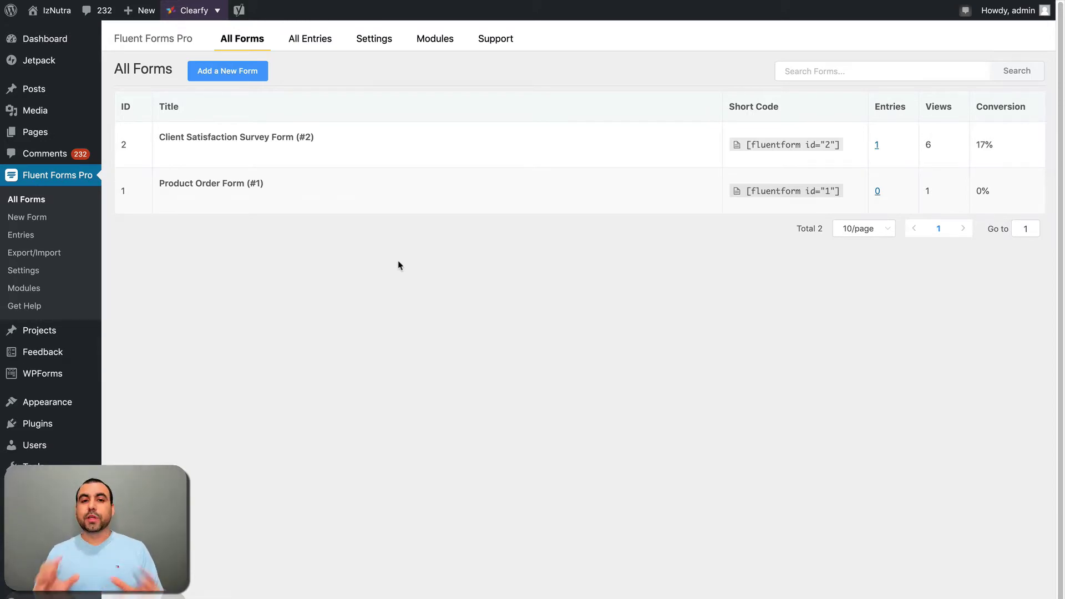
Step: Create a new form from the Marketing category's Client Satisfaction Survey Form template
left_click(225, 77)
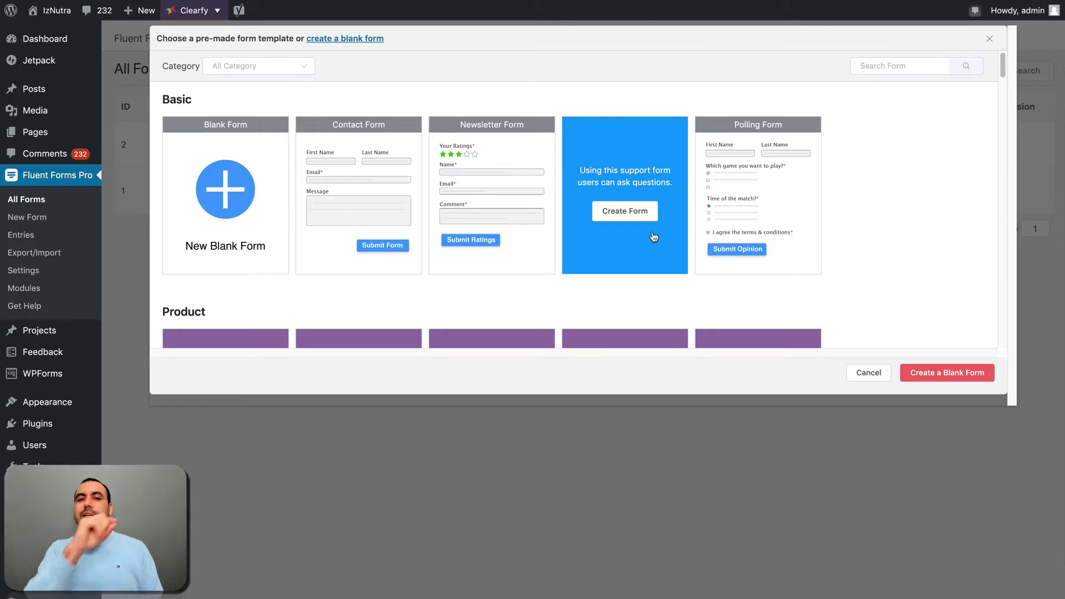
left_click(268, 68)
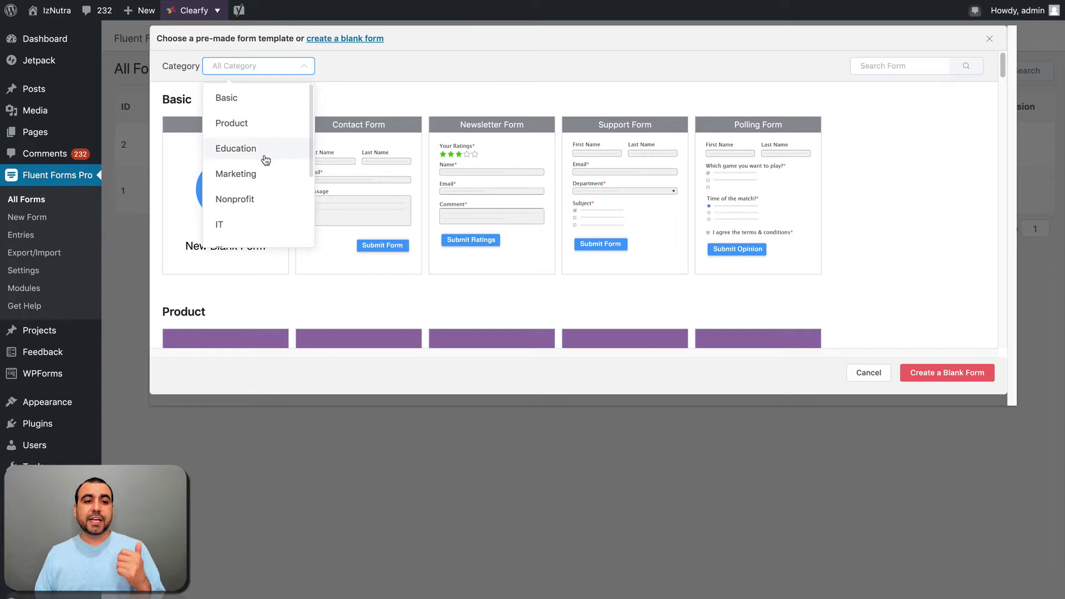
scroll(265, 178, "down", 3)
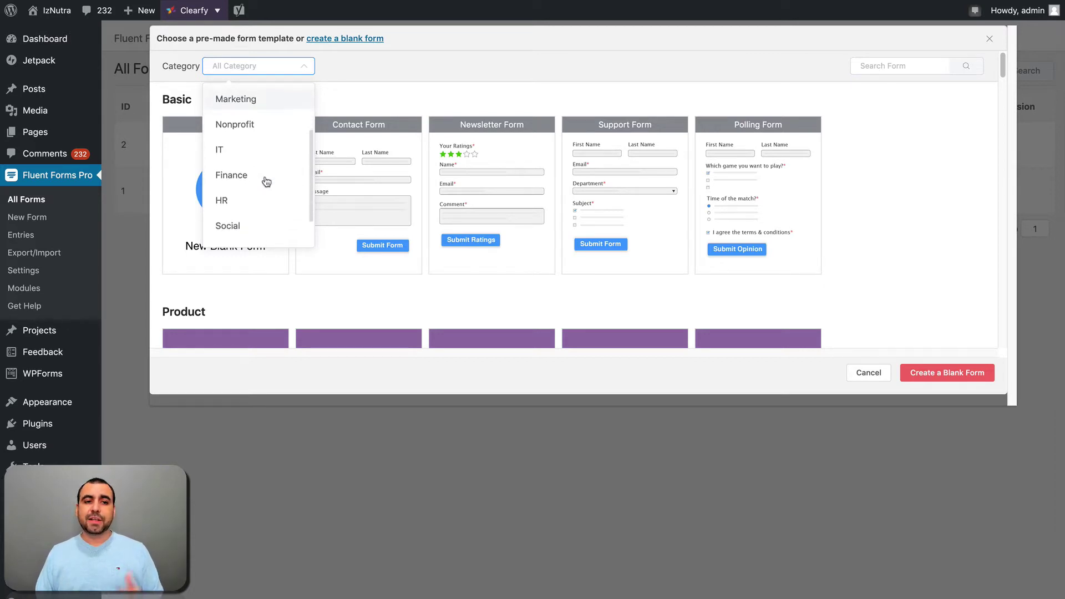
scroll(264, 175, "up", 3)
left_click(257, 166)
mouse_move(258, 166)
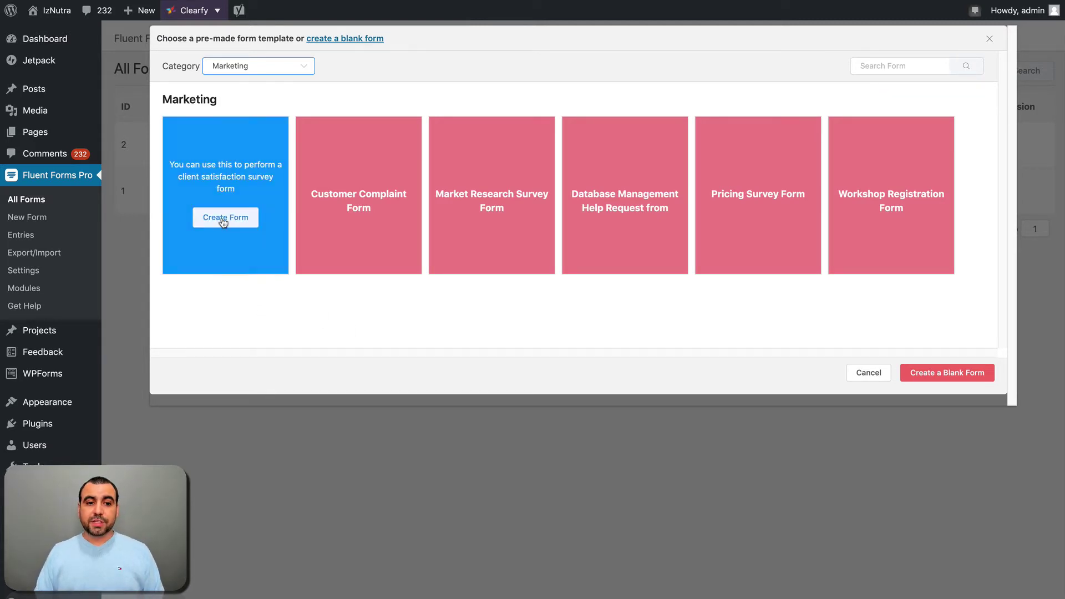
left_click(224, 219)
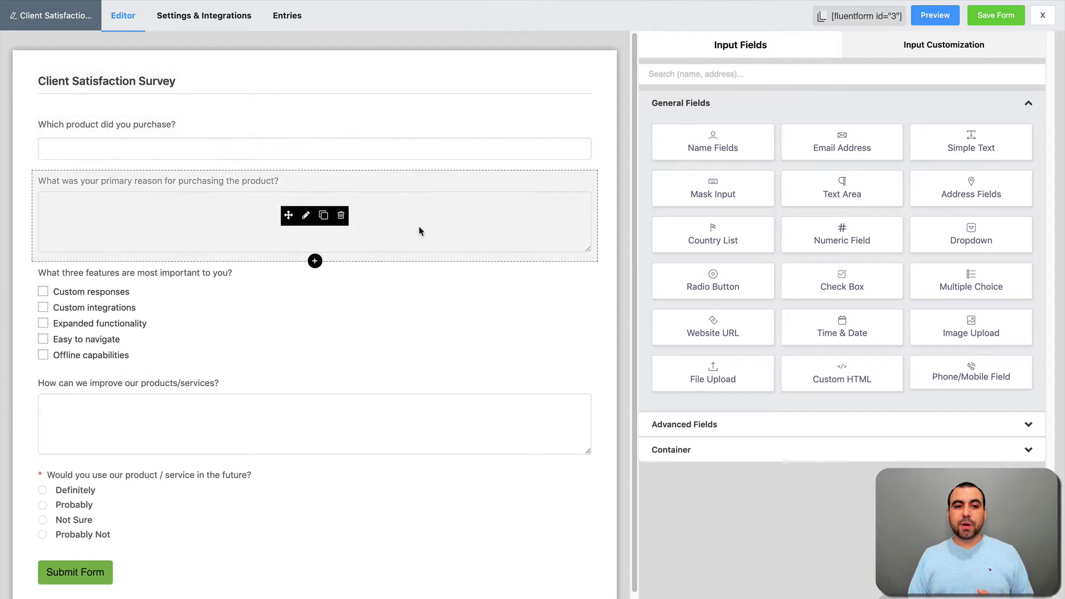
Step: Nudge the primary-reason question, then open the 'Which product did you purchase?' dropdown's settings
mouse_move(289, 216)
left_mouse_down()
mouse_move(280, 368)
mouse_move(285, 202)
mouse_move(296, 214)
left_mouse_up()
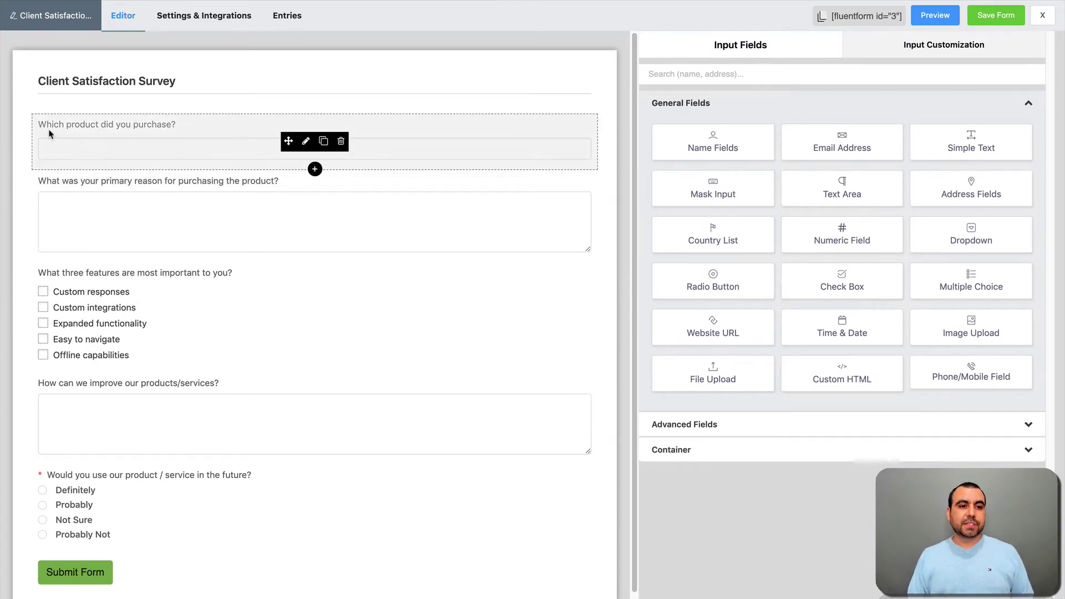
left_click(306, 145)
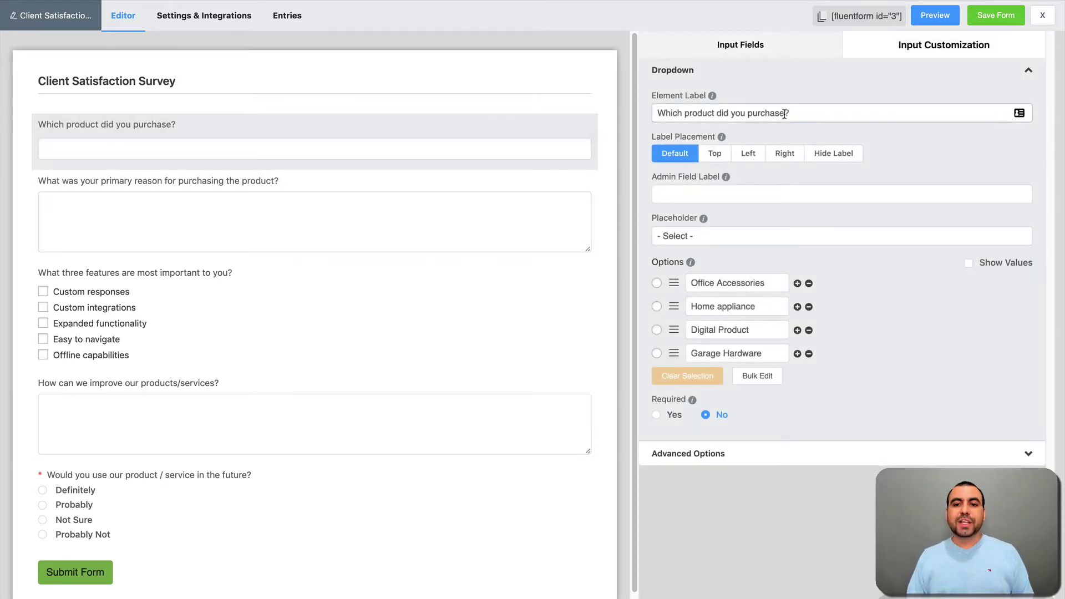
Step: Append 'asdghkjlkllkjhfgdfs' to the purchased-product question's Element Label
left_click_drag(784, 112, 656, 113)
left_click(803, 112)
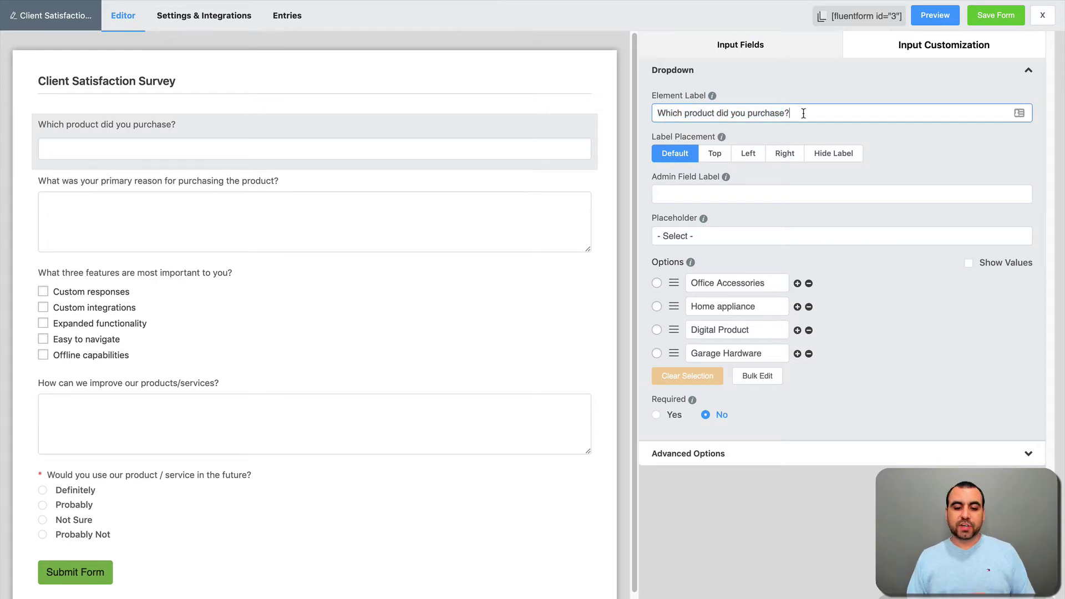
type("asdghkjlkllkjhfgdfs")
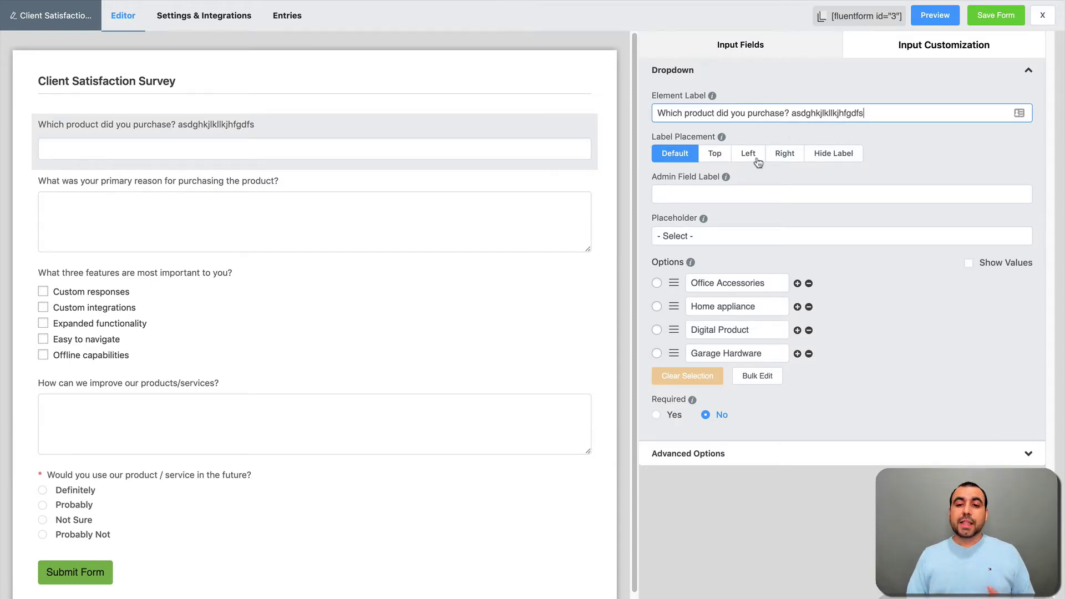
Step: Try Top, Left, Right and Hide Label placements, leaving it on Default
left_click(713, 159)
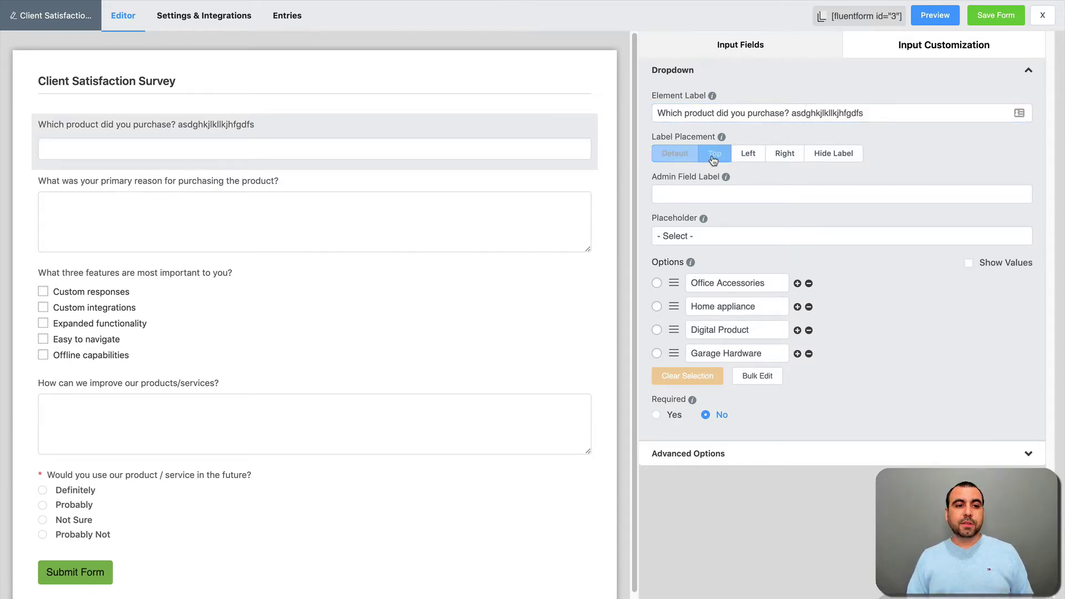
left_click(749, 159)
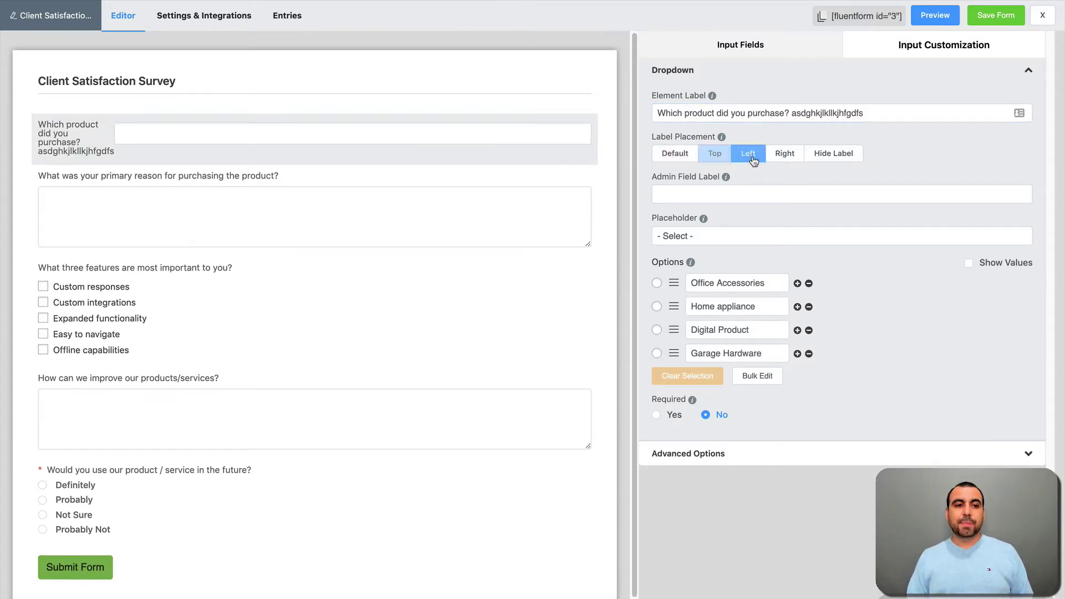
left_click(784, 159)
left_click(832, 154)
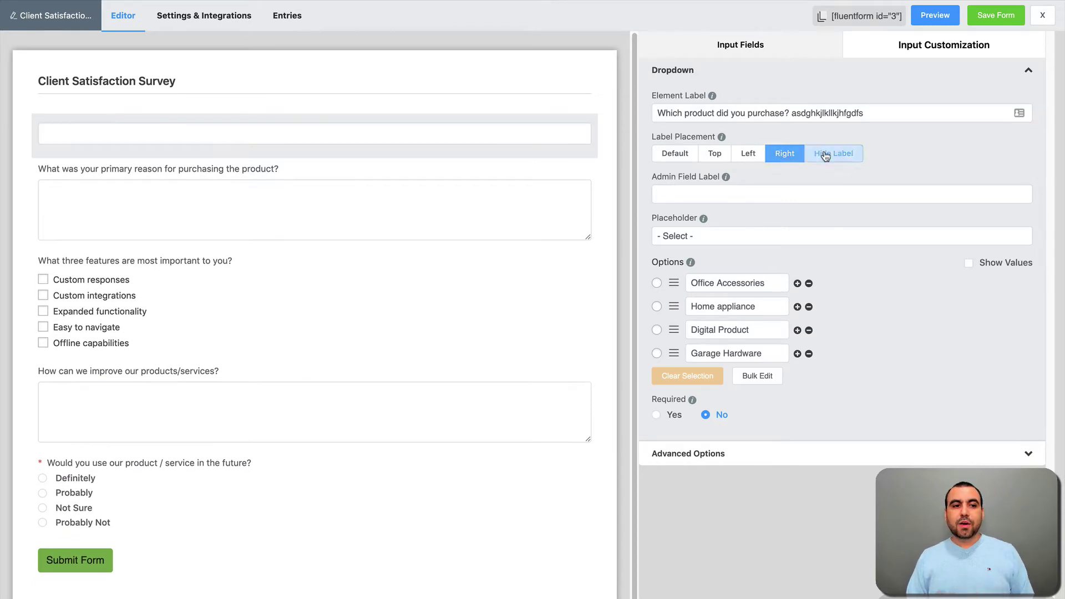
left_click(670, 157)
left_click(723, 194)
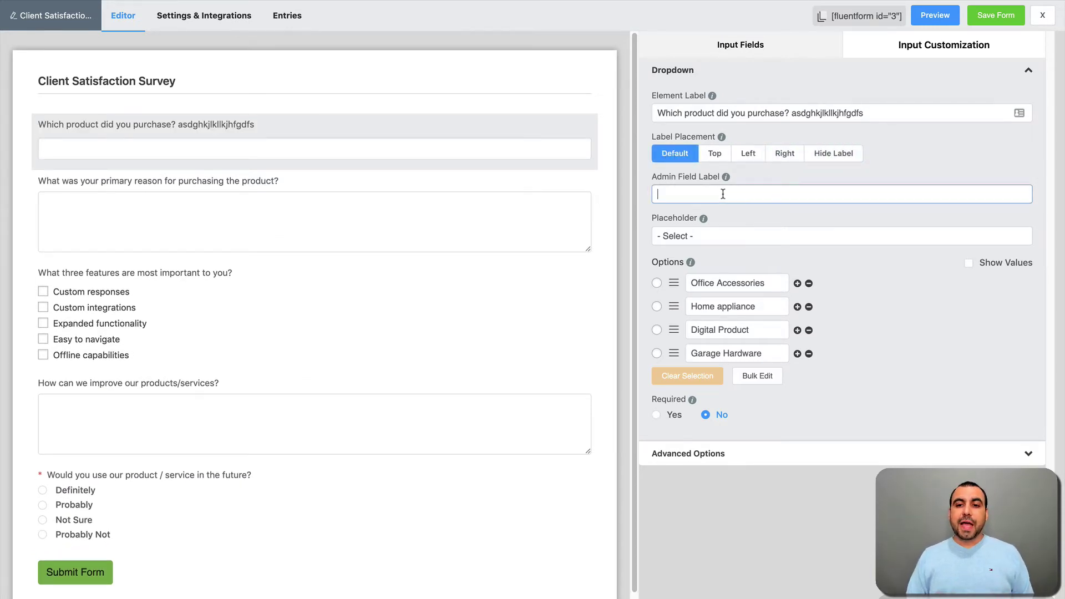
left_click(705, 235)
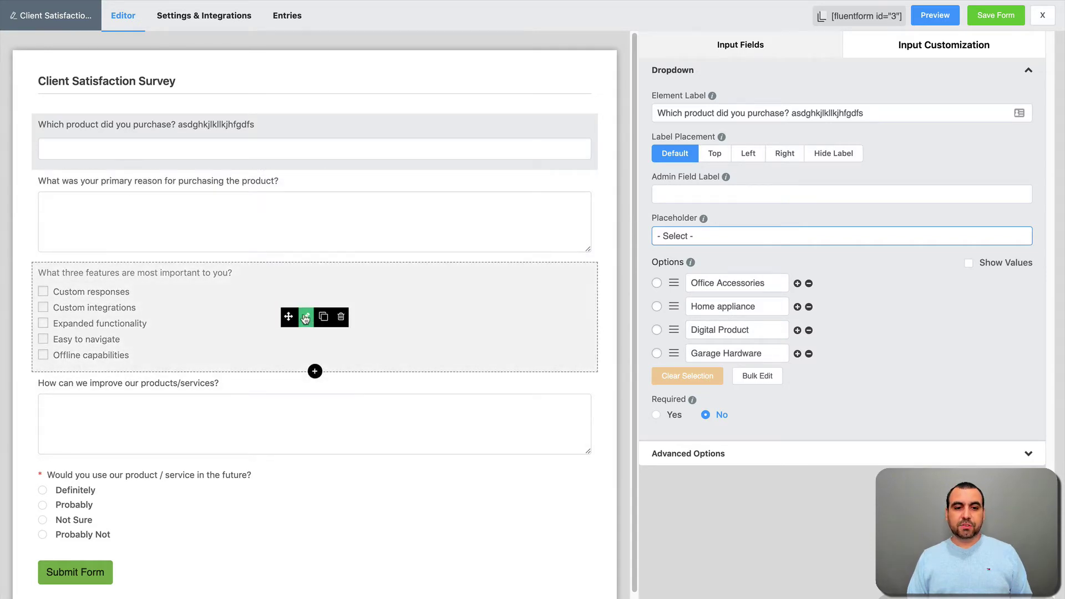
Step: Drop 'Custom responses', rename 'Custom integrations' to 'Support', and make the features question required
left_click(305, 318)
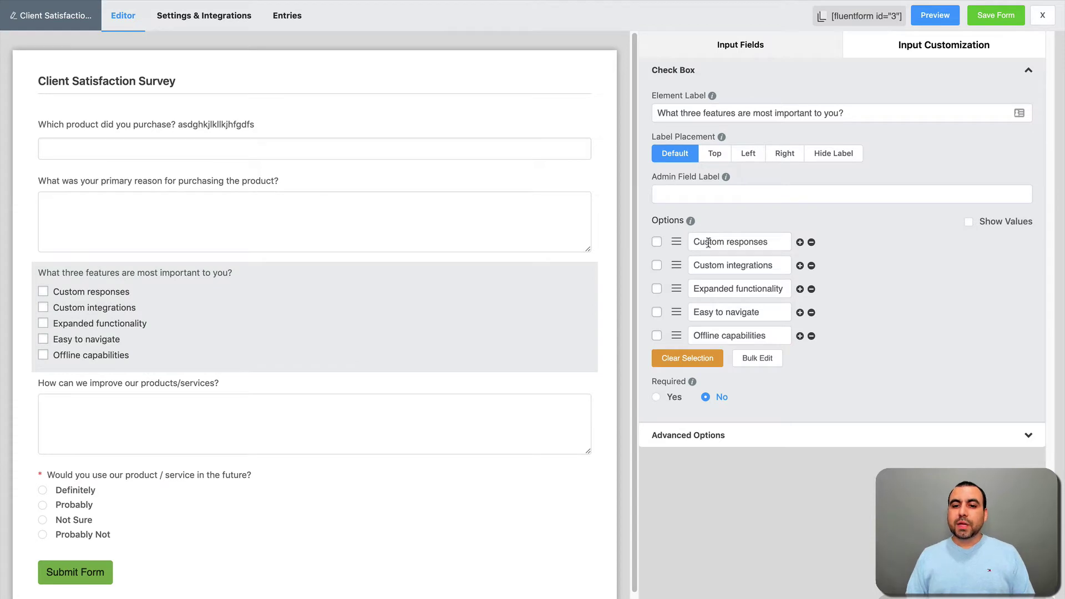
left_click(812, 243)
triple_click(754, 242)
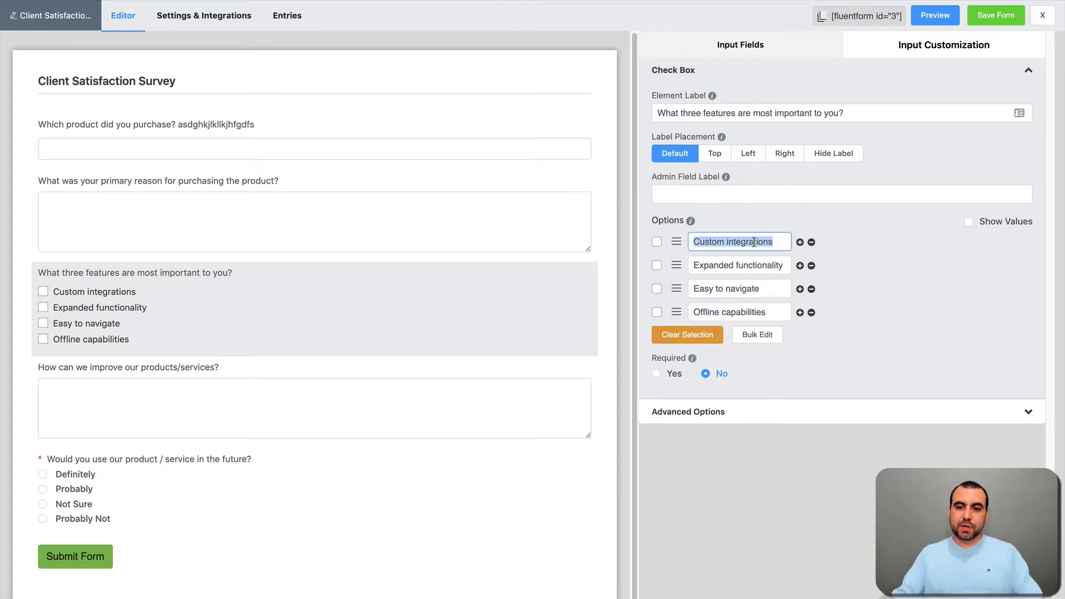
type("SUPPORT")
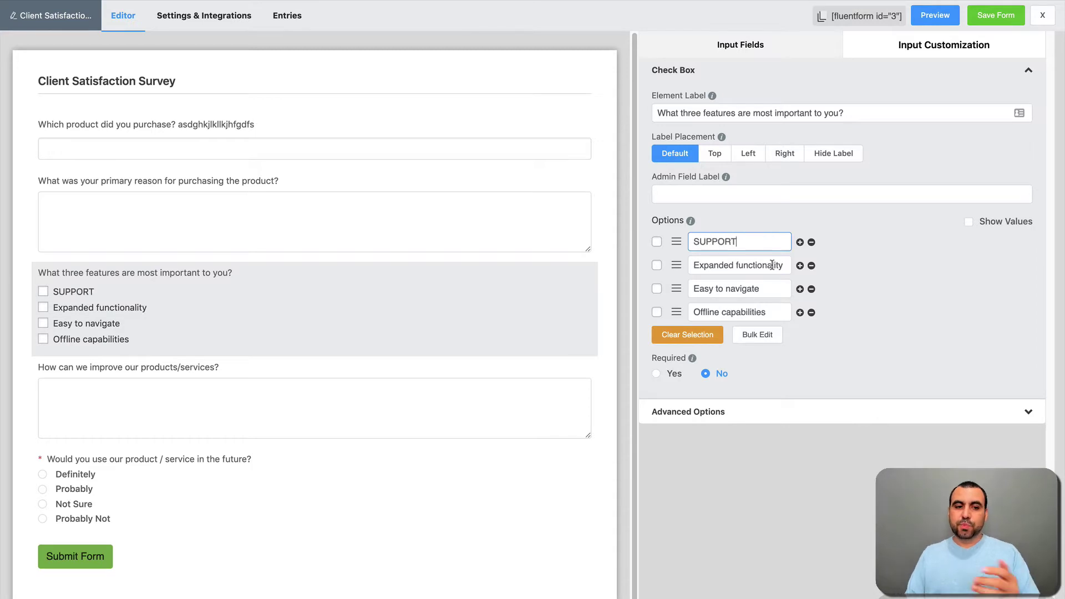
double_click(733, 242)
type("S")
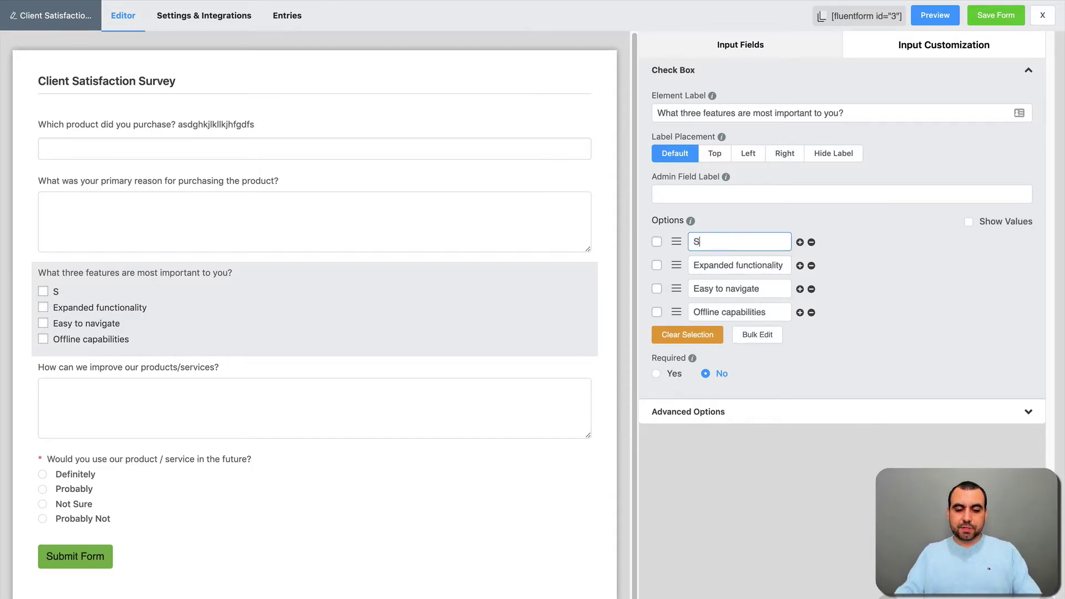
type("upport")
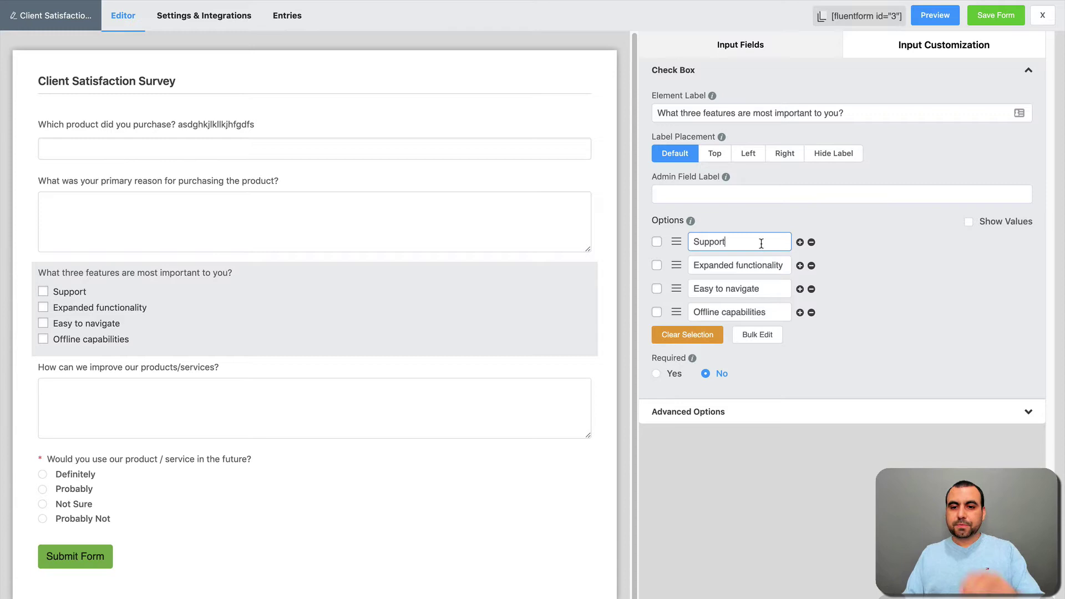
left_click(861, 256)
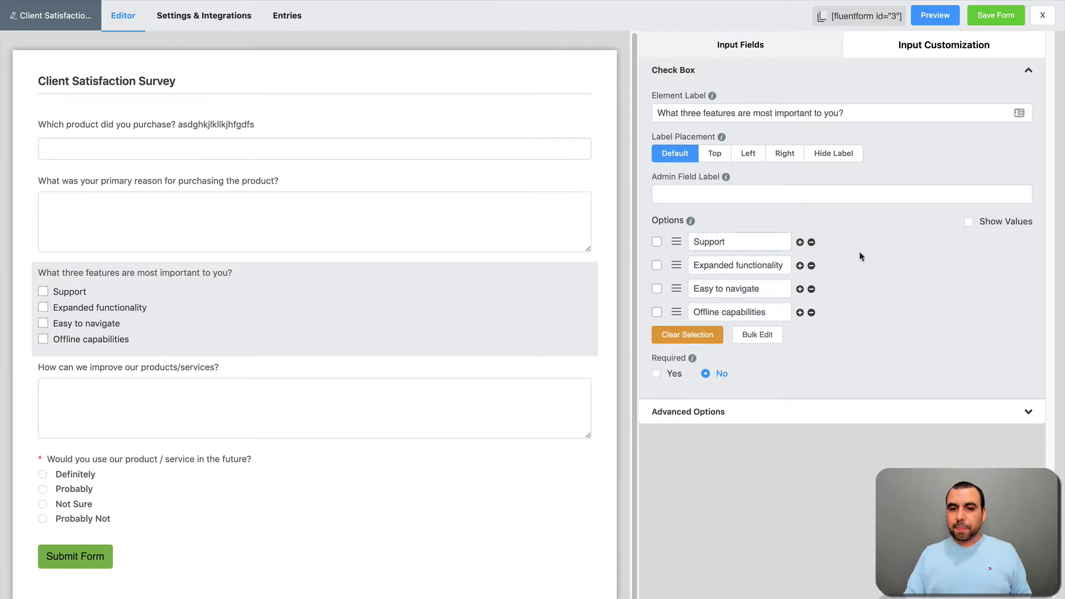
left_click(665, 376)
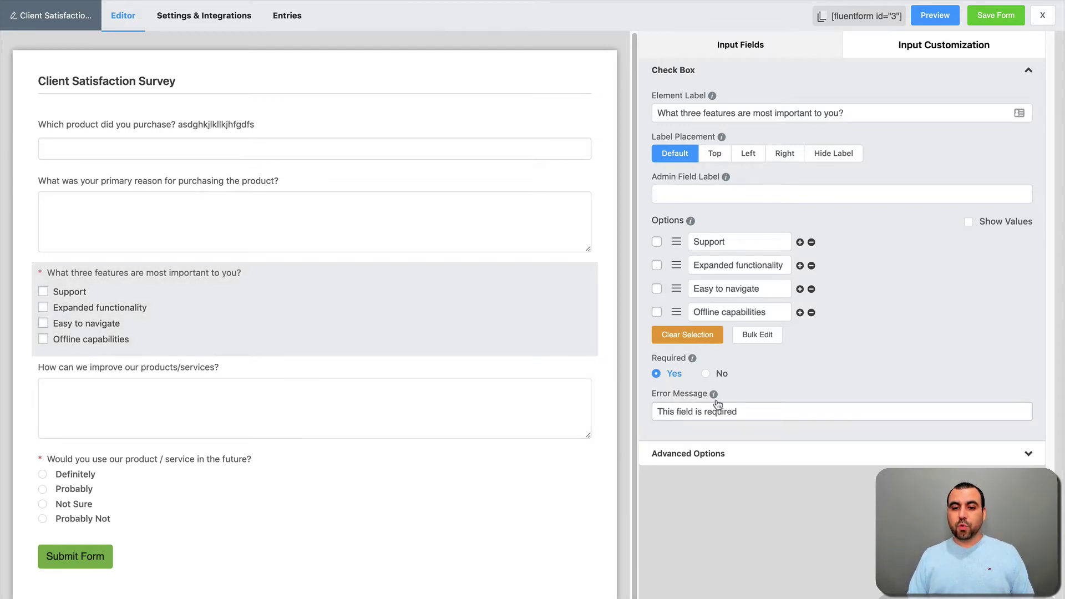
left_click(731, 411)
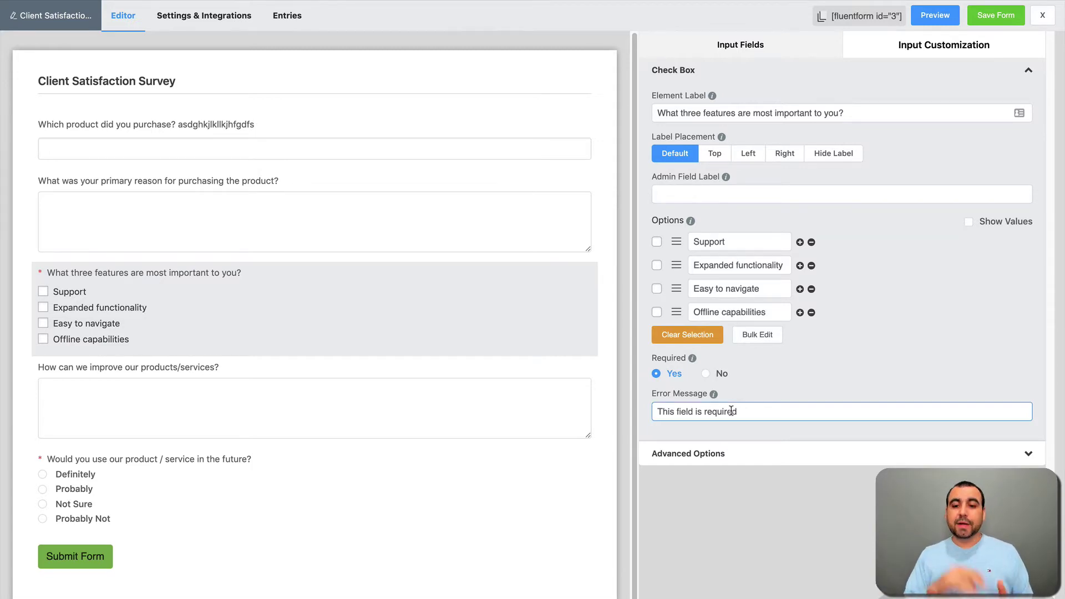
Step: Set the features question's Advanced Options help message to 'Please select the last purchase'
left_click(722, 460)
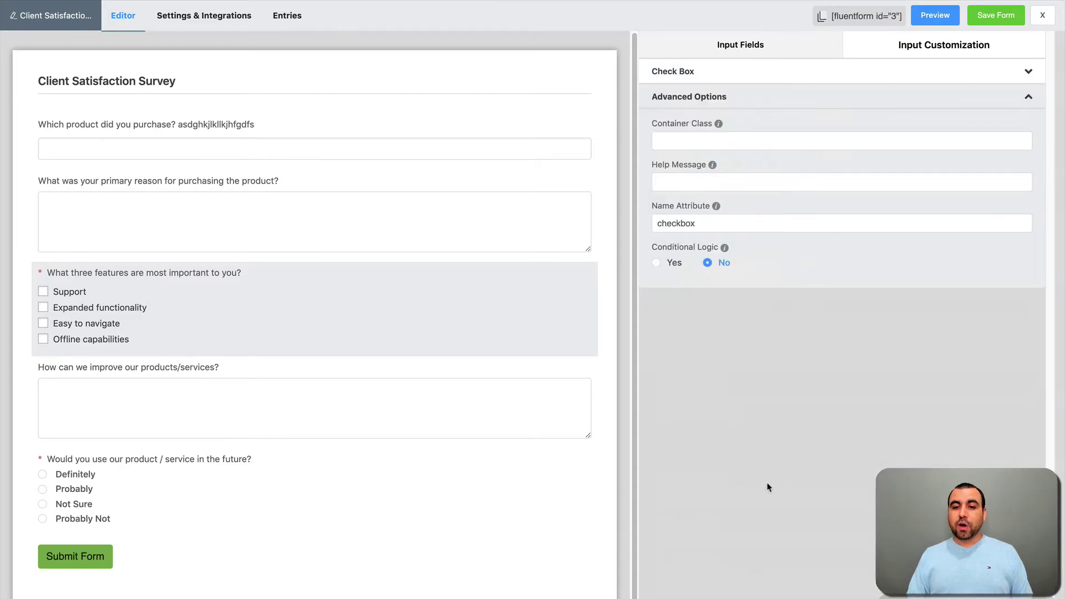
mouse_move(717, 127)
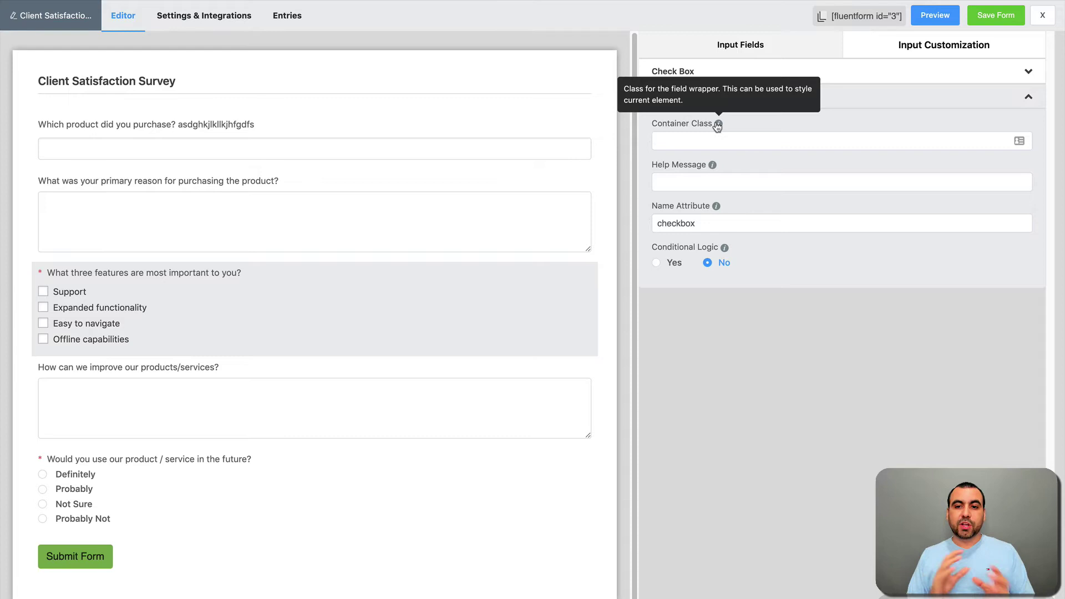
mouse_move(713, 171)
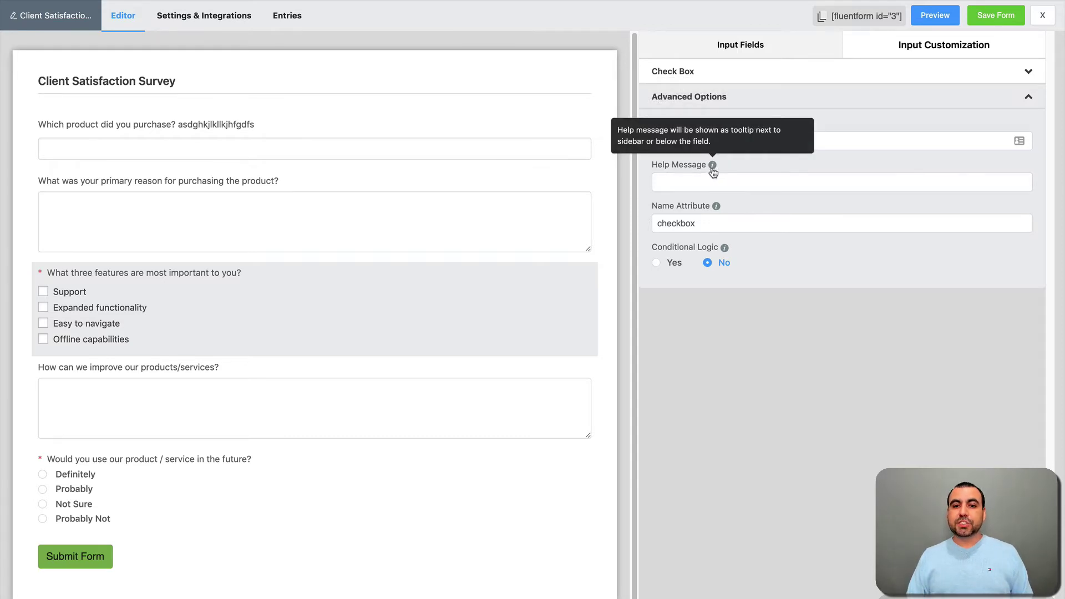
left_click(710, 179)
type("Hdfsdfsdfsdfsdfdsfsd")
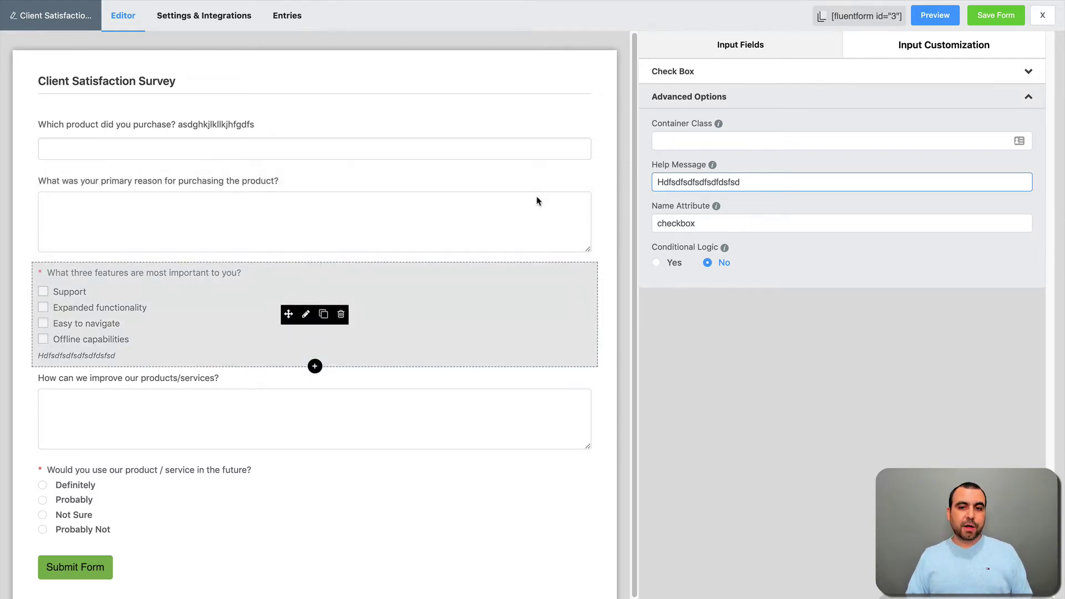
double_click(723, 175)
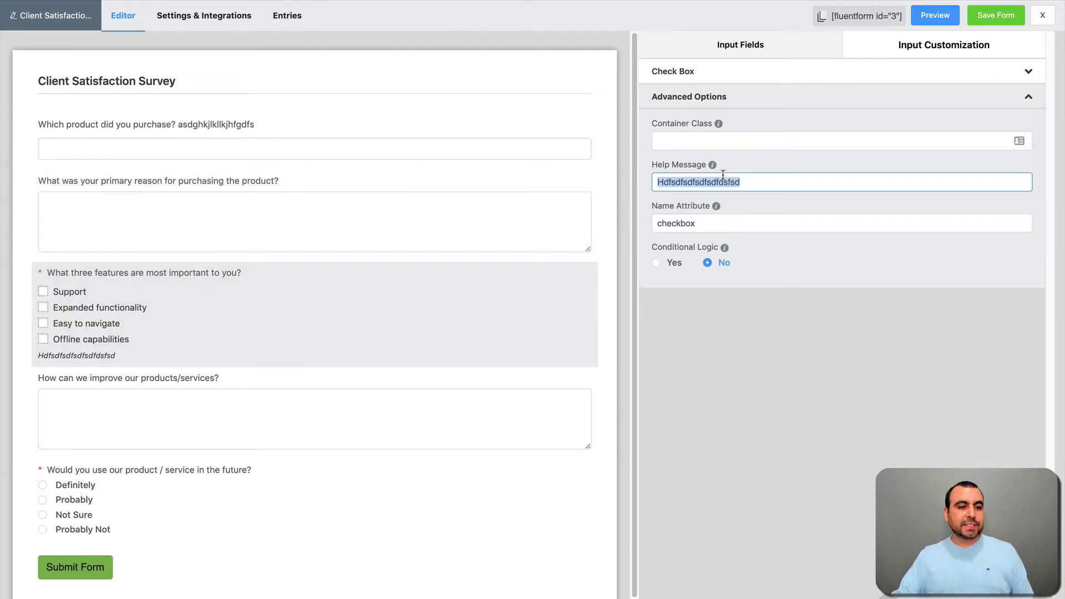
key("BackSpace")
type("Ple")
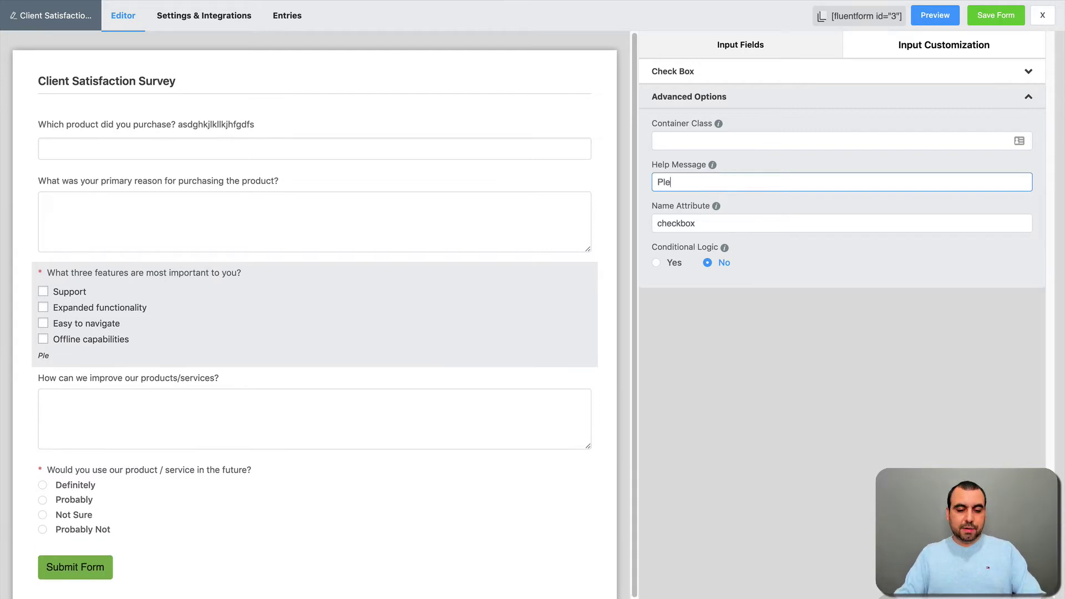
type("ase select th")
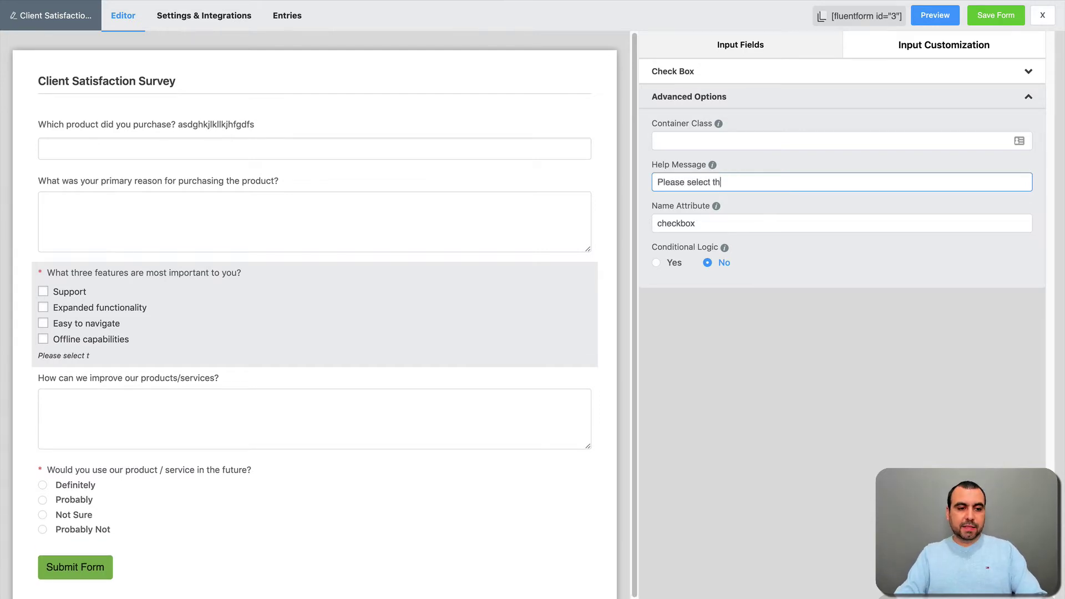
type("e last purchase")
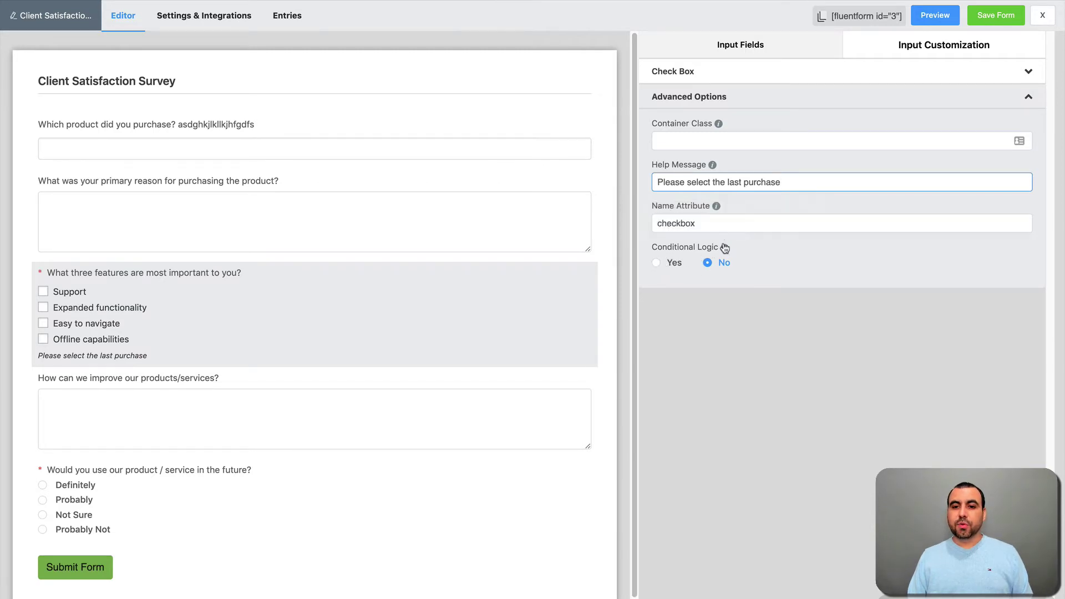
mouse_move(724, 248)
left_click(758, 56)
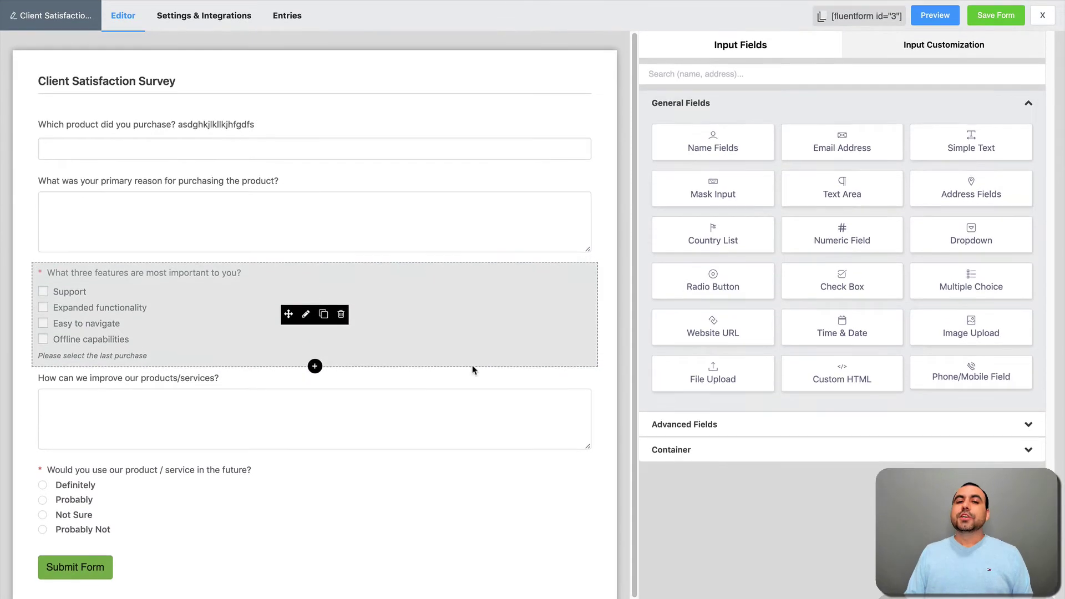
scroll(473, 370, "down", 1)
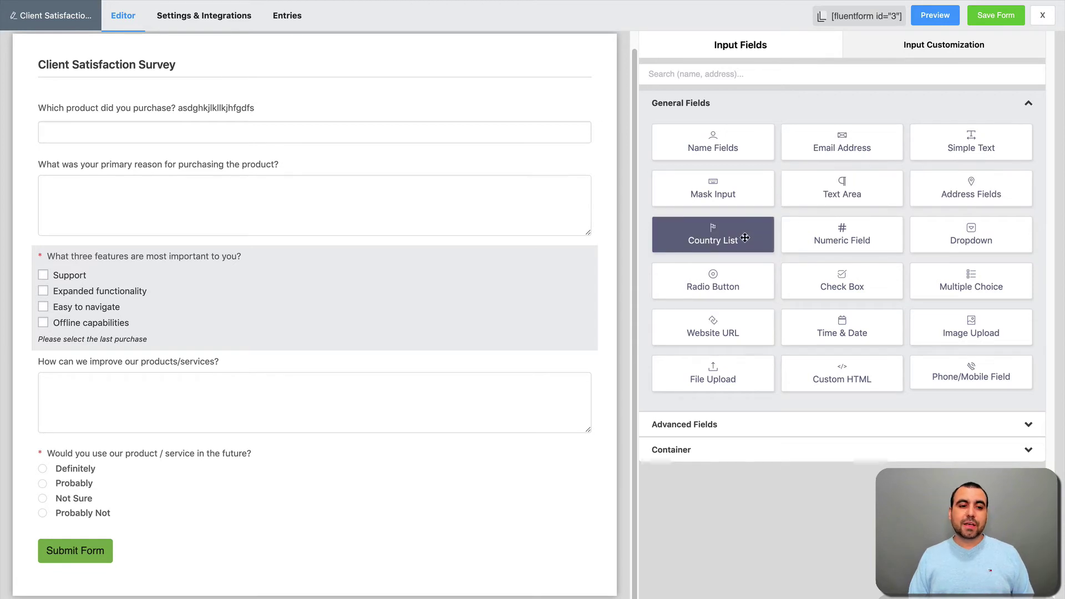
Step: Add a Country List field above the features question, keeping Default label placement
left_click_drag(744, 237, 285, 271)
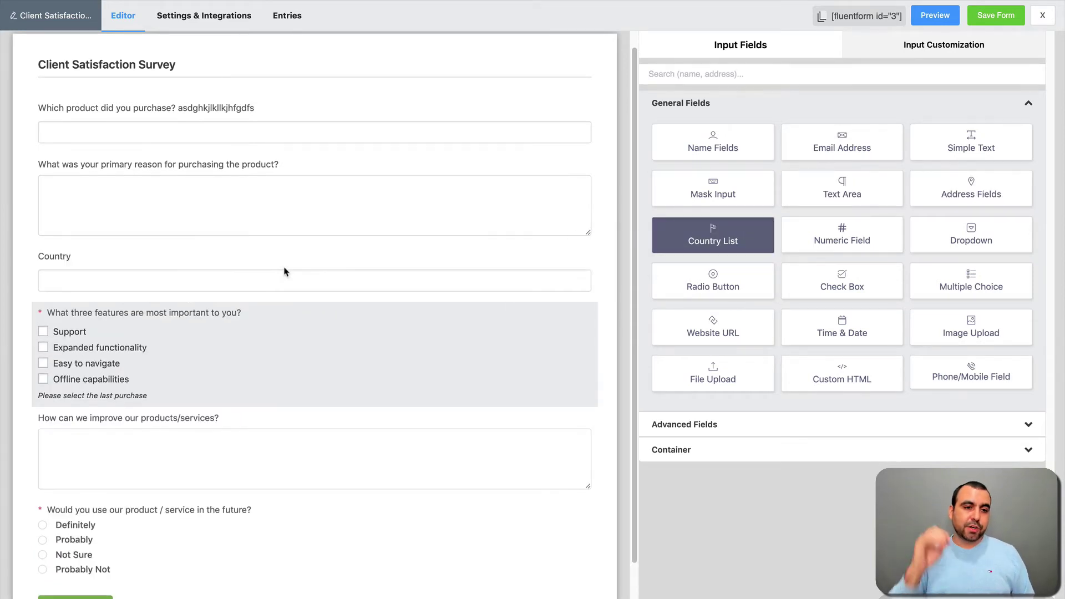
left_click(308, 272)
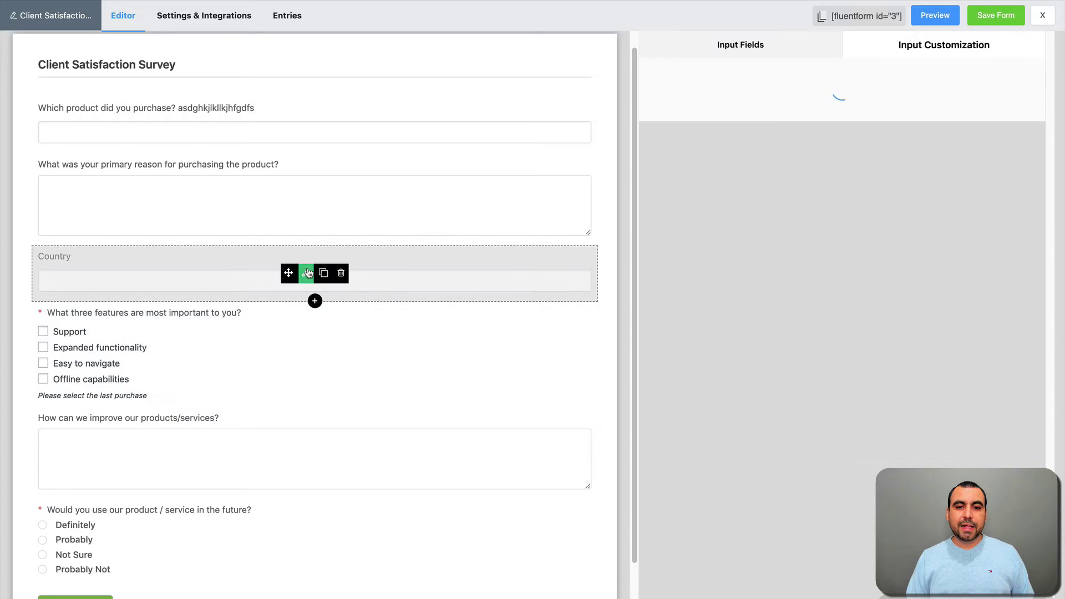
left_click(731, 113)
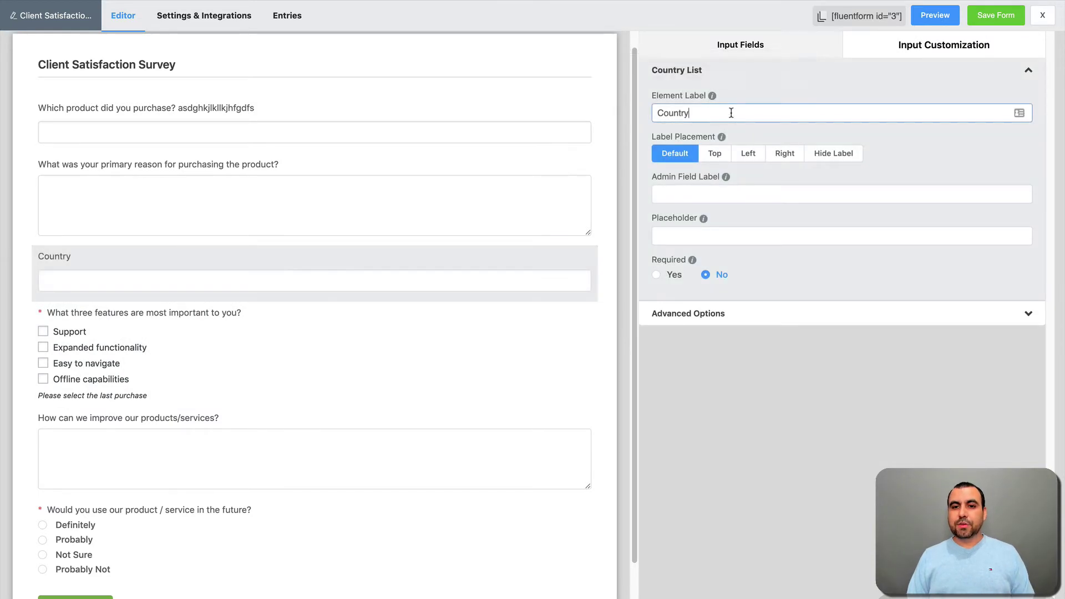
left_click(719, 160)
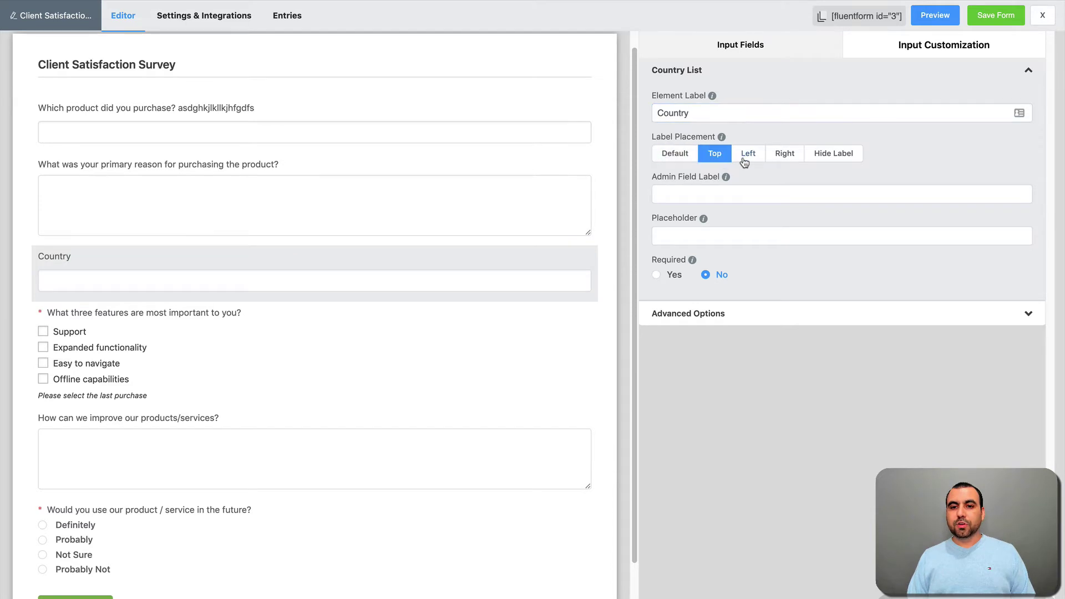
left_click(746, 158)
left_click(677, 155)
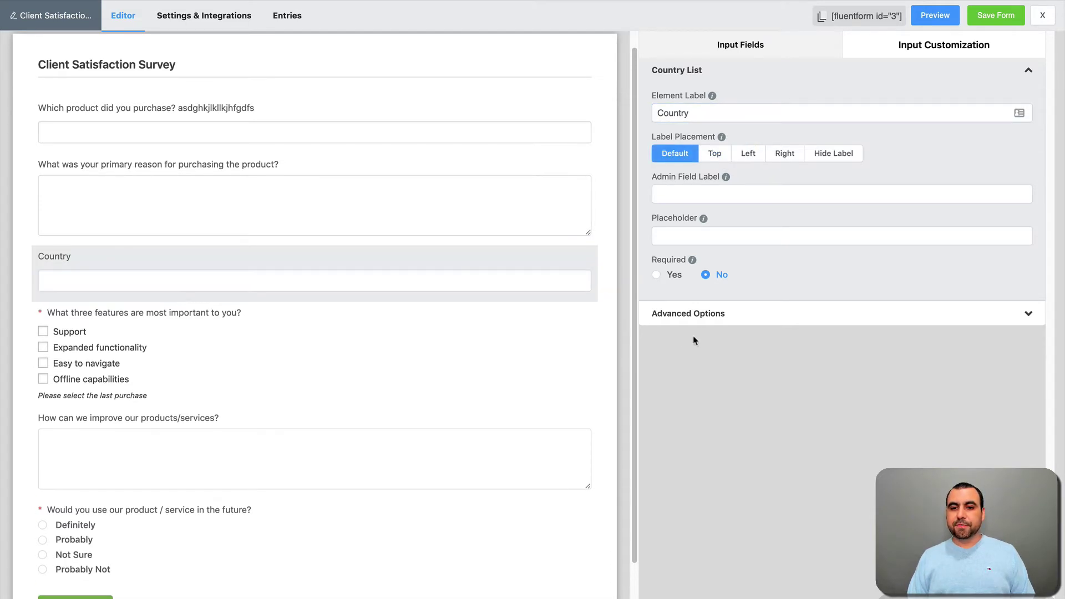
Step: In the Country field's Advanced Options, leave no default country and list all countries
left_click(724, 314)
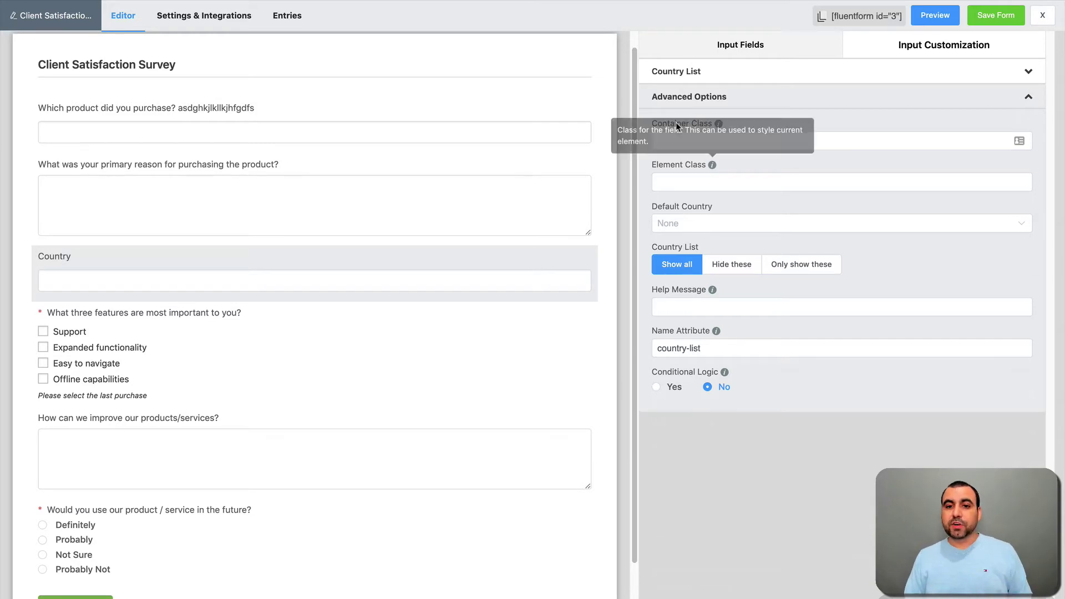
left_click(717, 227)
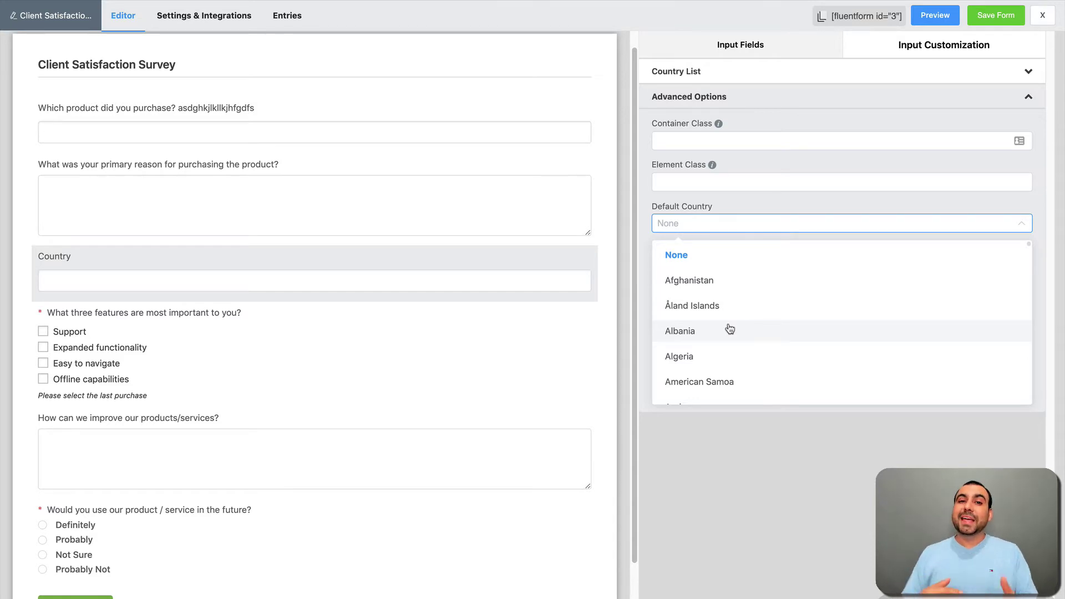
left_click(734, 428)
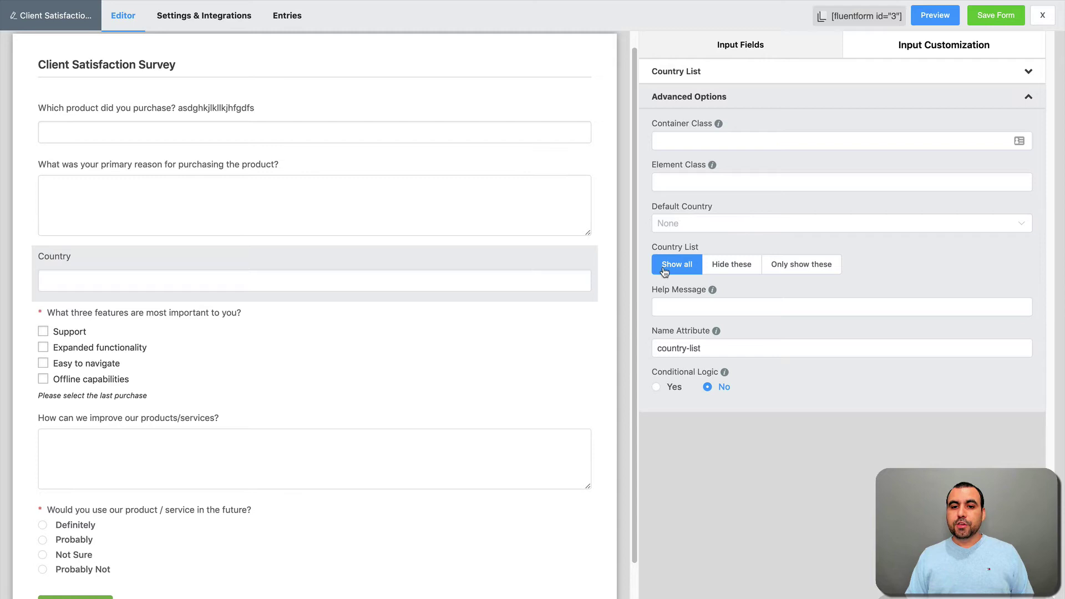
left_click(743, 268)
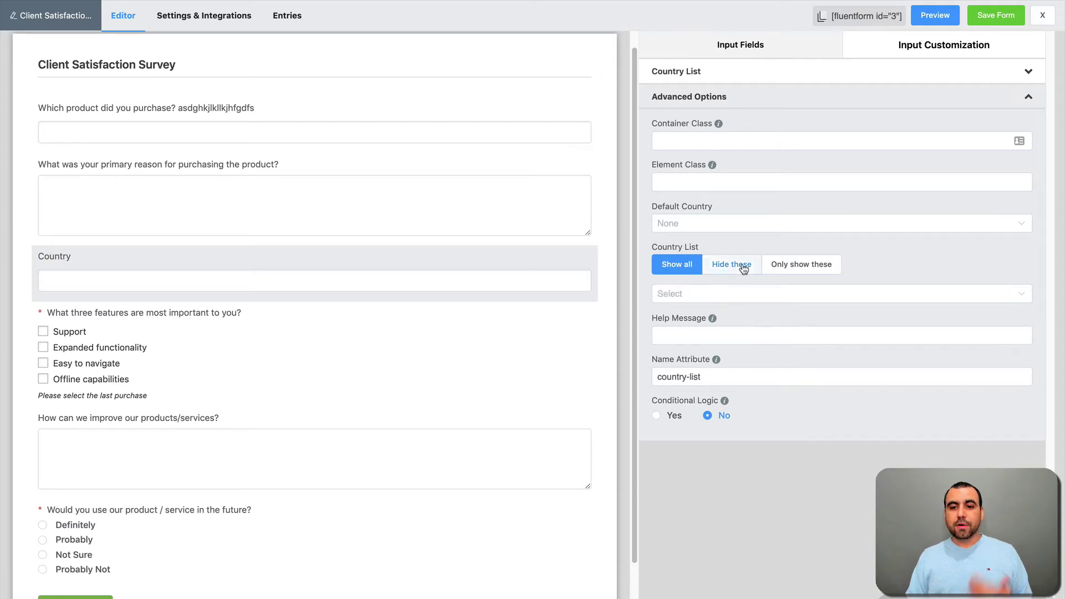
left_click(797, 267)
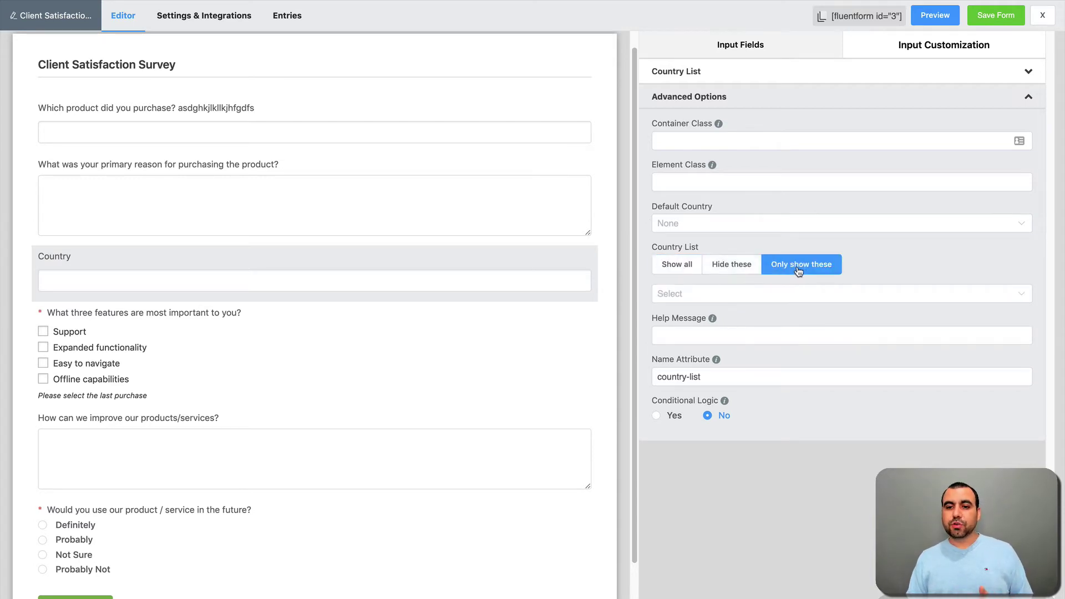
left_click(693, 268)
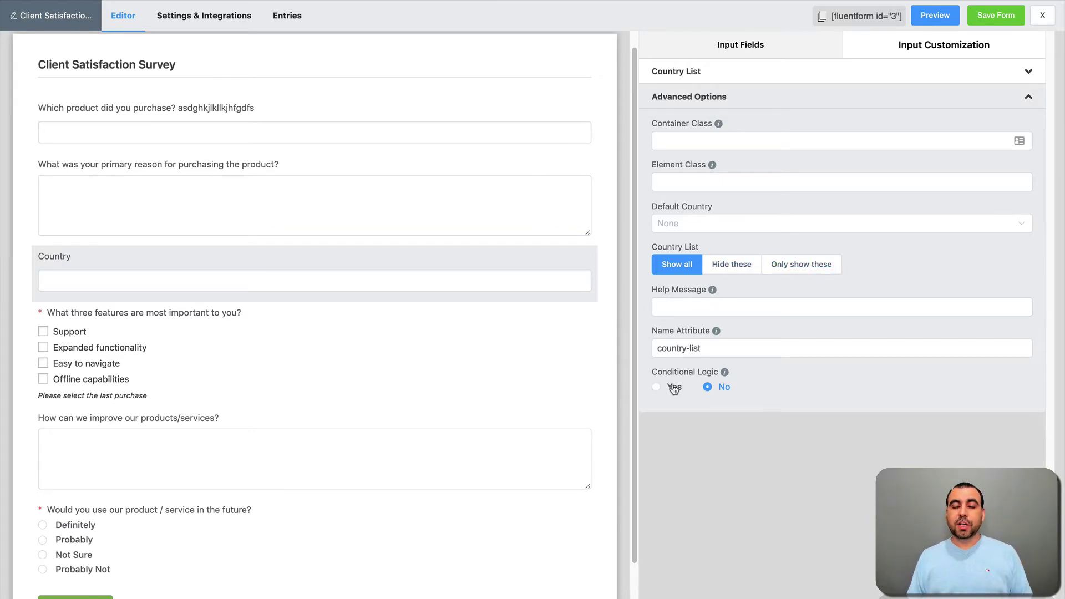
Step: Bring back the Input Fields list in place of the Country field's settings
left_click(768, 49)
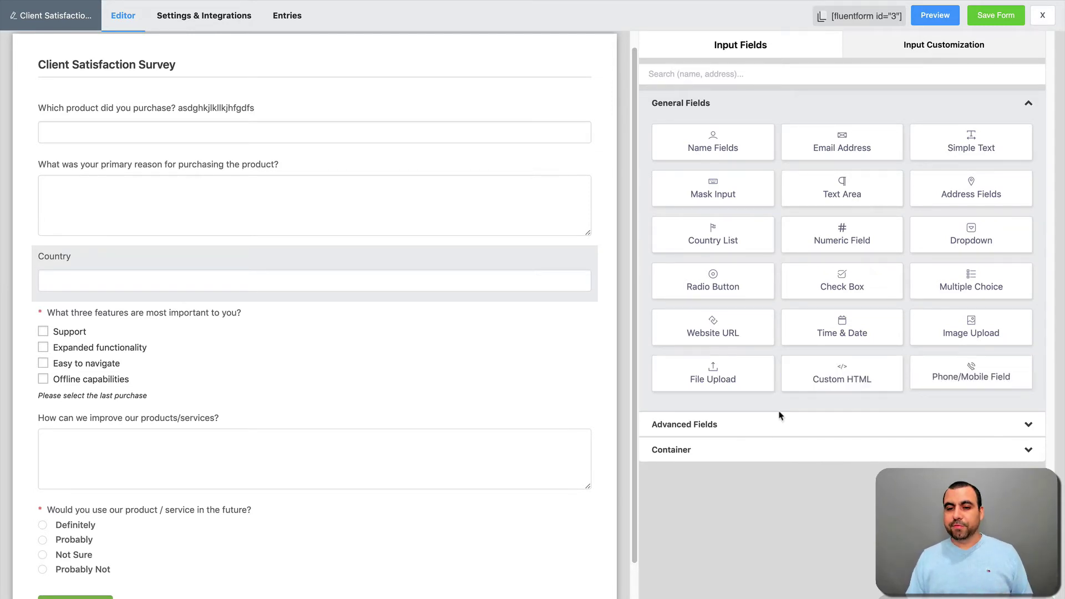
Step: Expand Advanced Fields to reveal Form Step, Ratings, Checkable Grid and Repeat Field
left_click(747, 429)
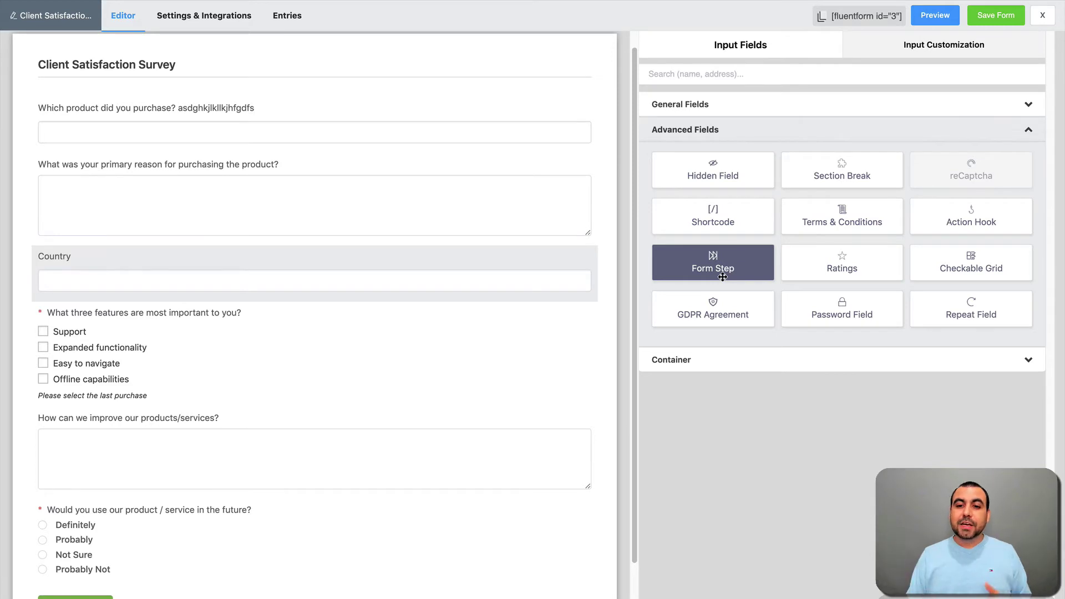
Step: Insert Form Step page breaks above Country and above the 'Would you use our product' question
left_click_drag(722, 277, 352, 260)
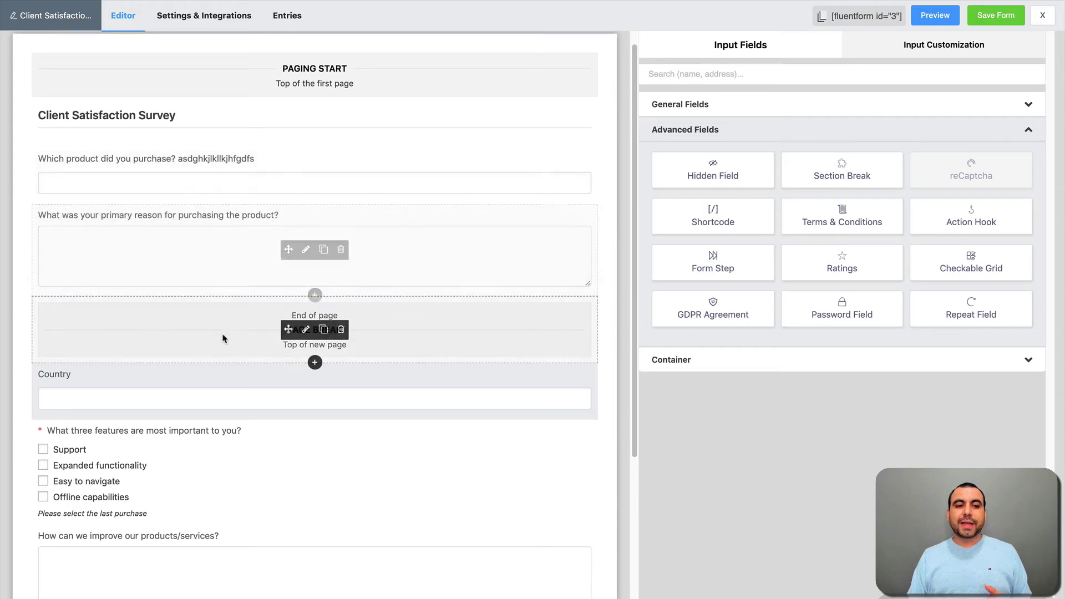
scroll(225, 327, "down", 3)
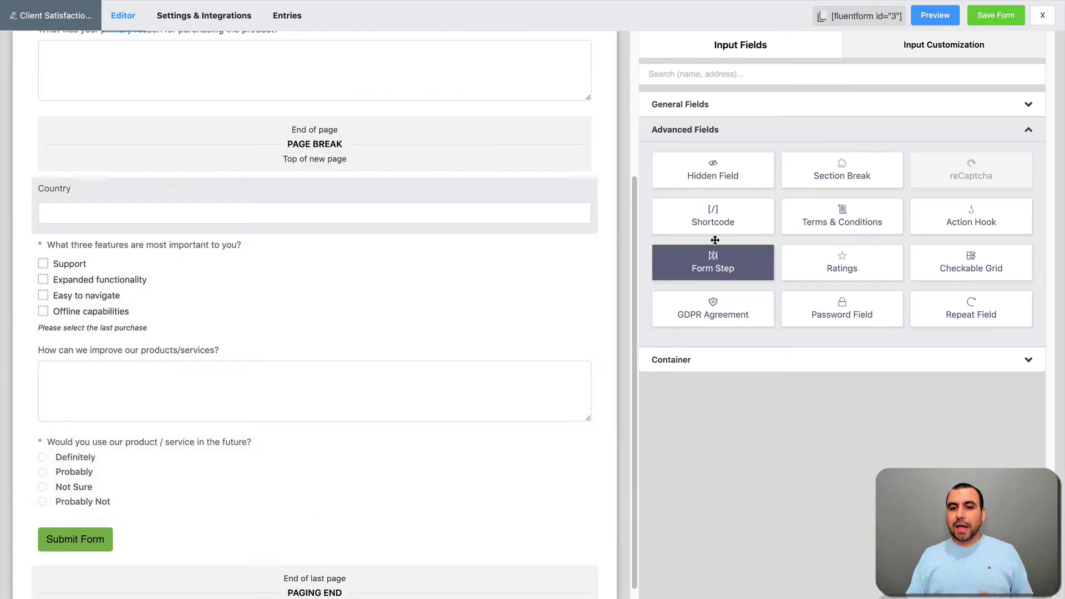
left_click_drag(713, 263, 287, 472)
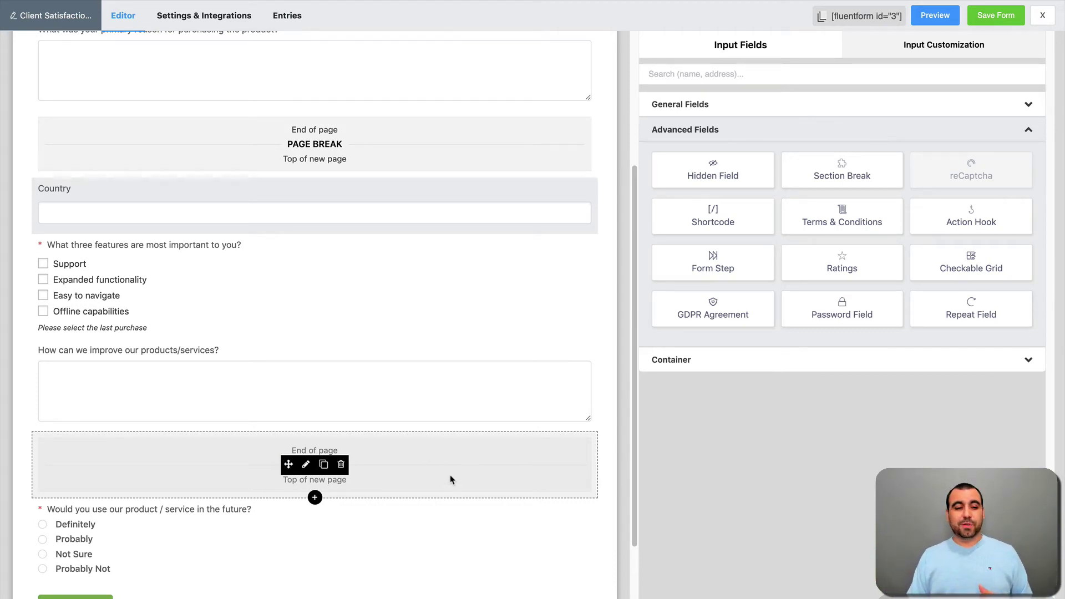
scroll(452, 477, "down", 2)
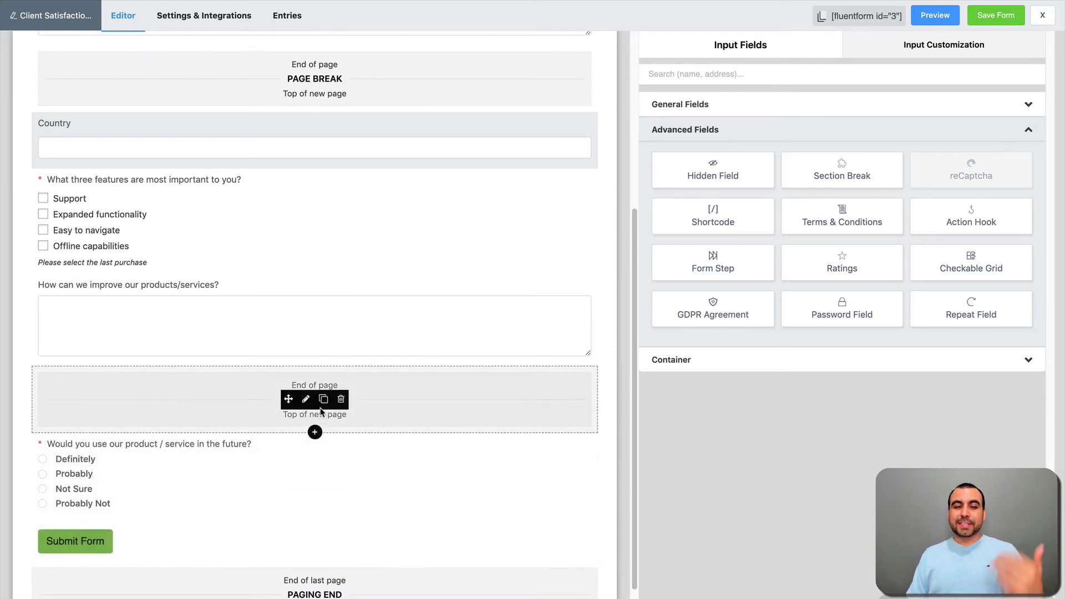
scroll(345, 357, "up", 7)
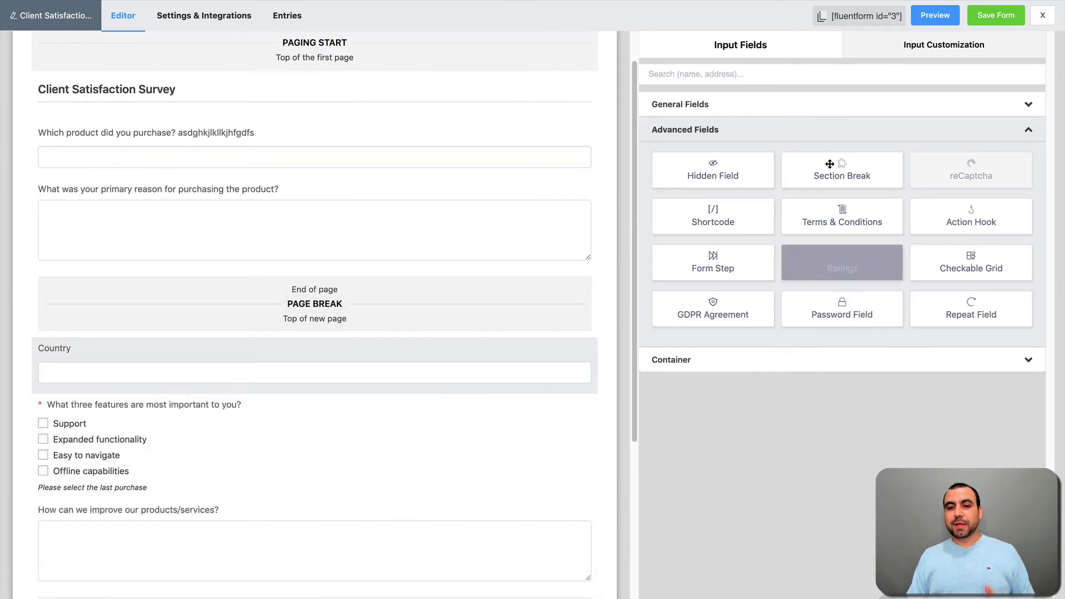
Step: Expand the Container section to list the Two Column and Three Column Container fields
left_click(772, 361)
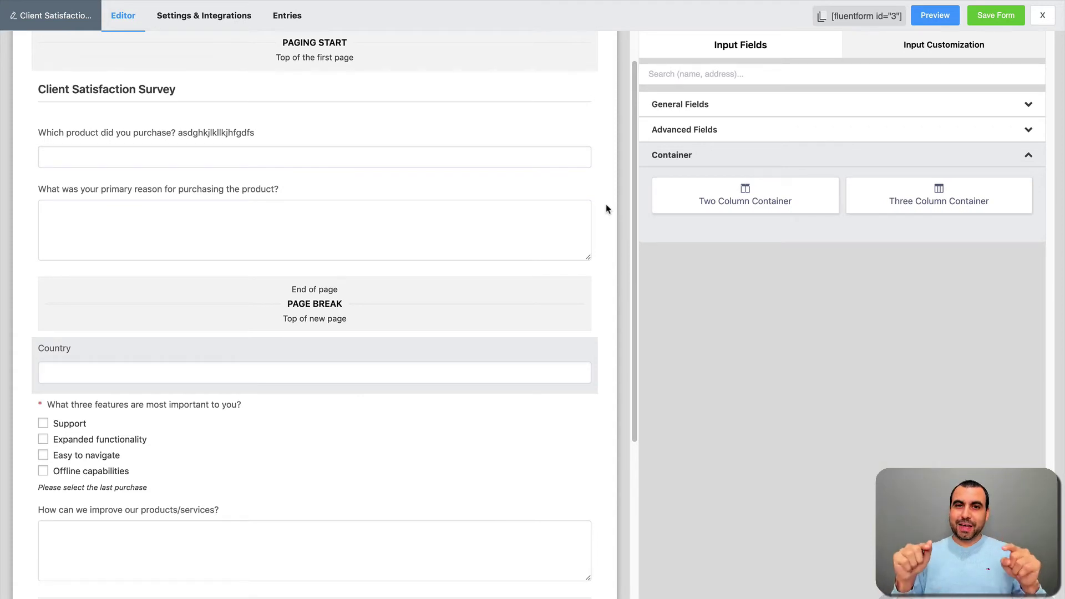
scroll(311, 41, "up", 1)
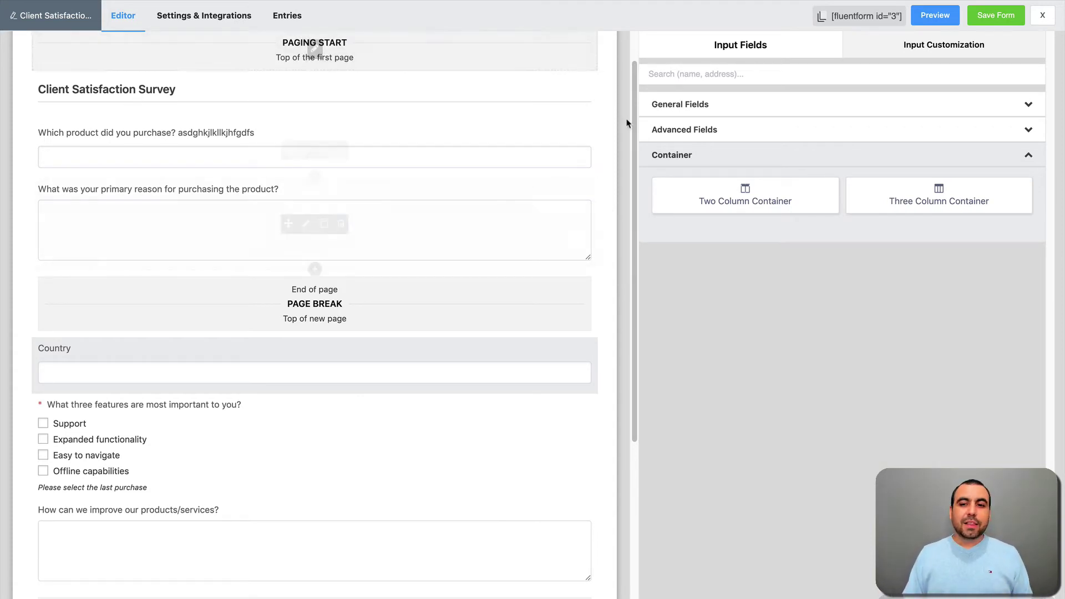
scroll(553, 324, "up", 1)
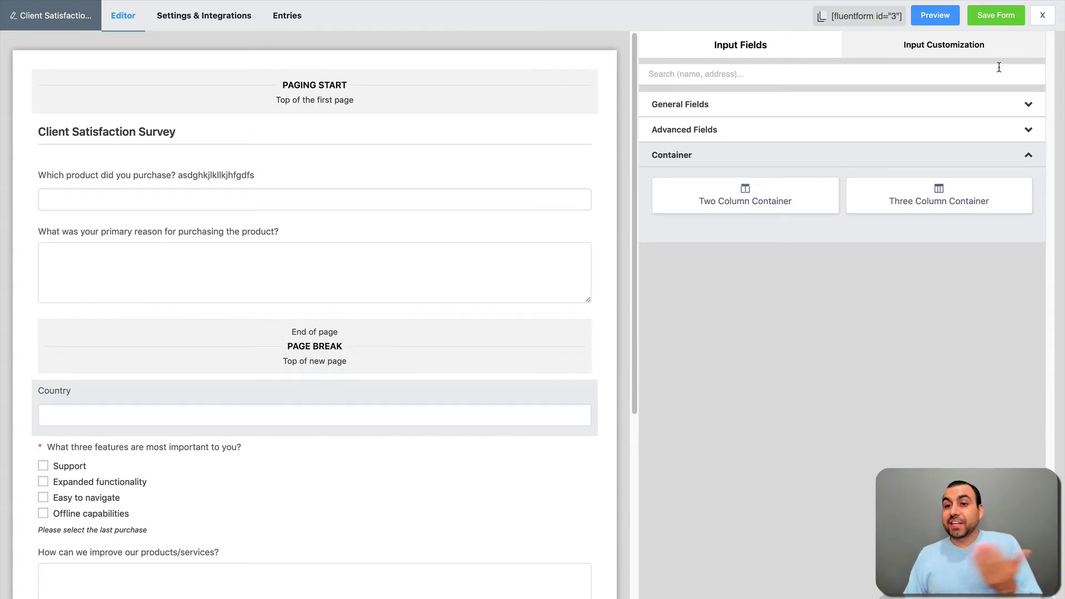
left_click(937, 17)
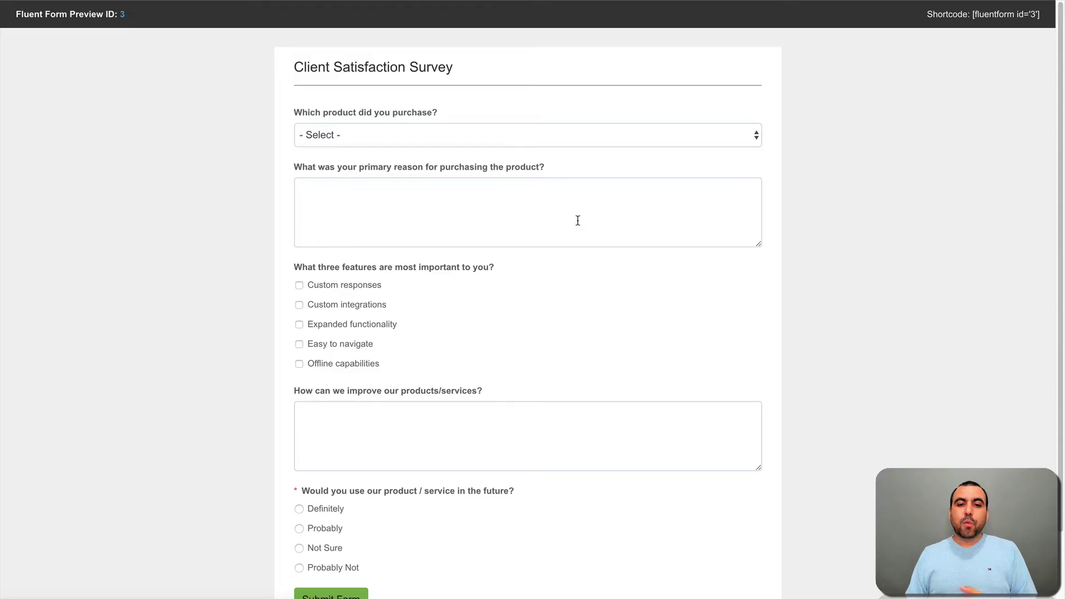
scroll(578, 220, "down", 2)
scroll(578, 221, "up", 2)
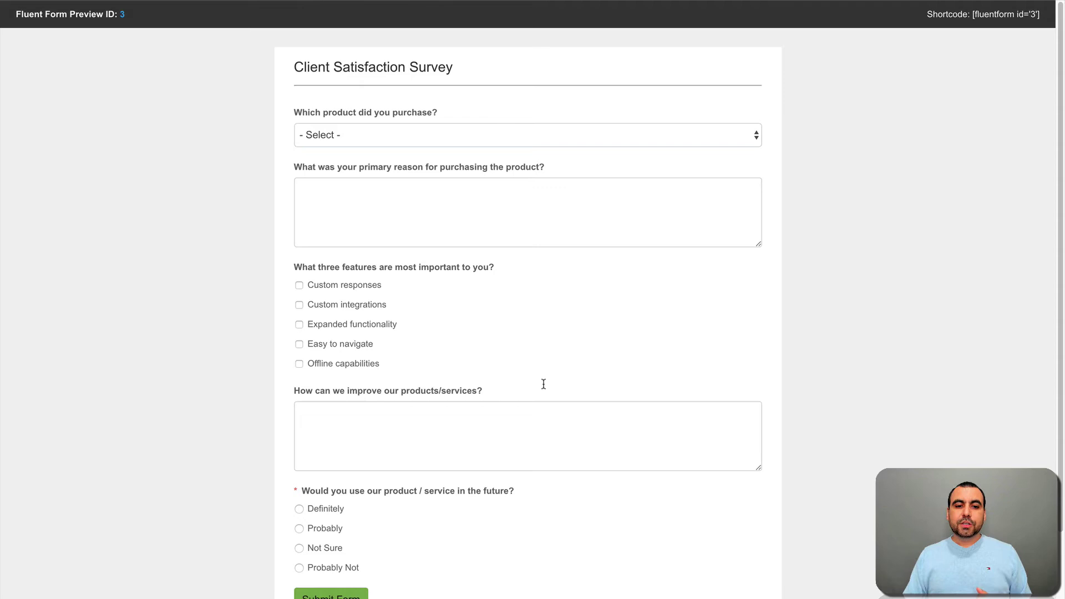
scroll(437, 423, "down", 2)
scroll(438, 423, "up", 2)
left_click(411, 141)
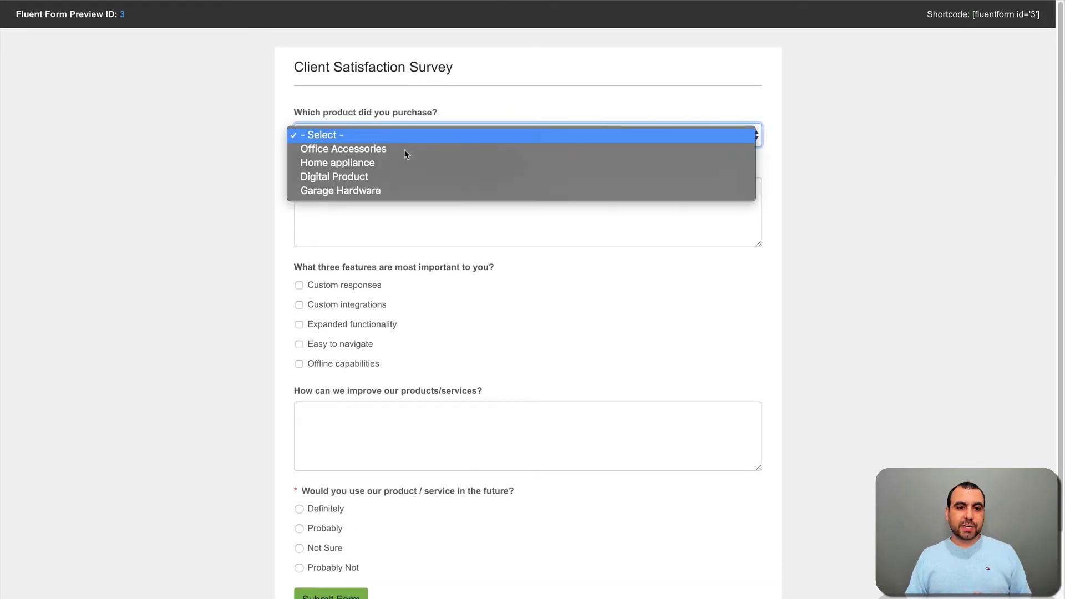
left_click(570, 326)
scroll(471, 368, "down", 2)
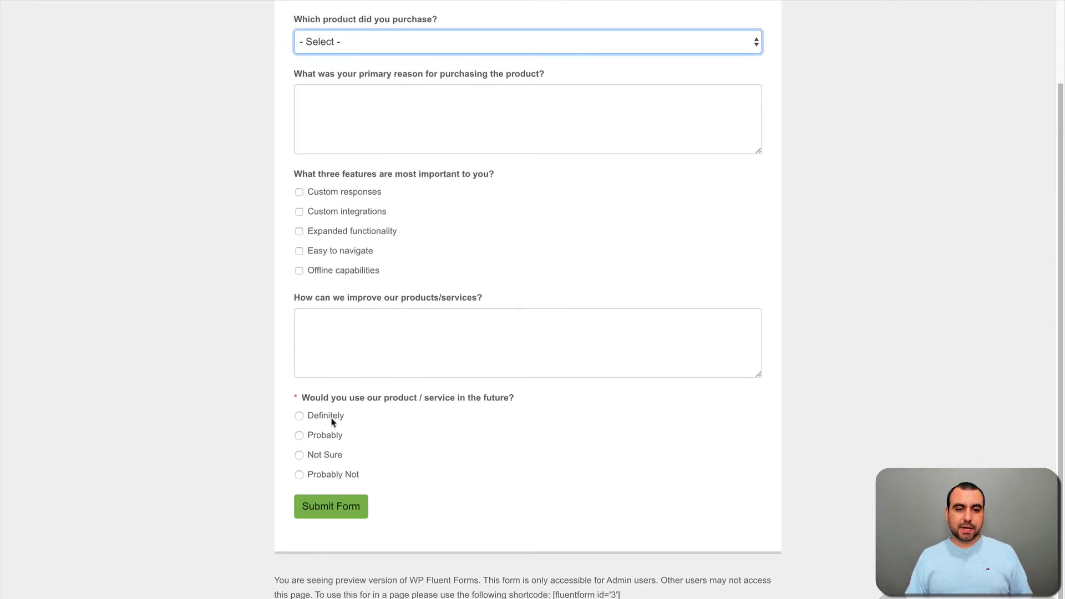
scroll(468, 418, "up", 2)
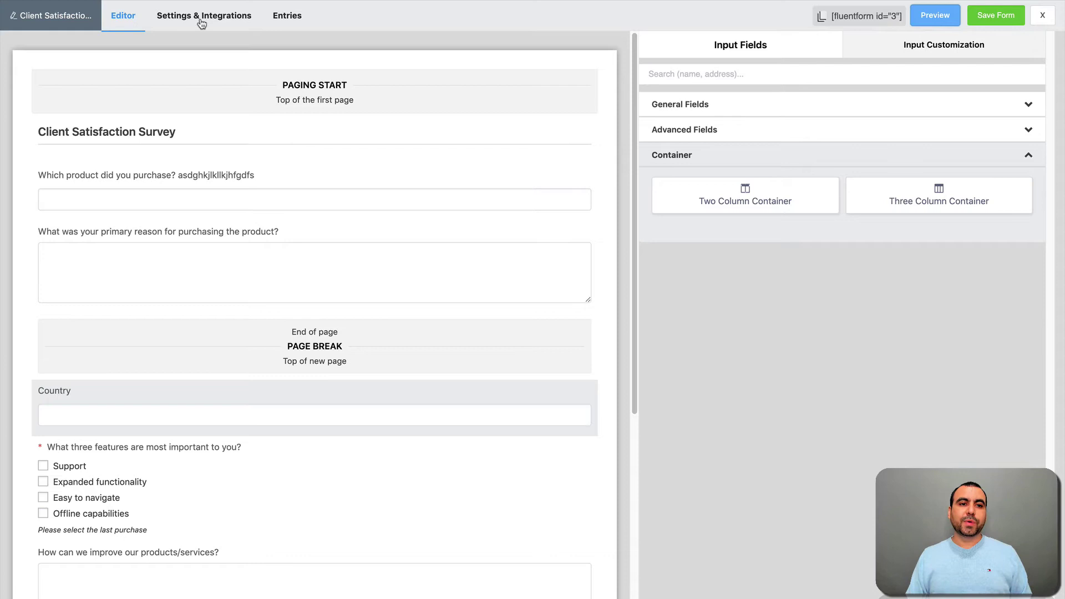
Step: Save the survey form and open its Settings & Integrations to the Confirmation Settings
left_click(224, 18)
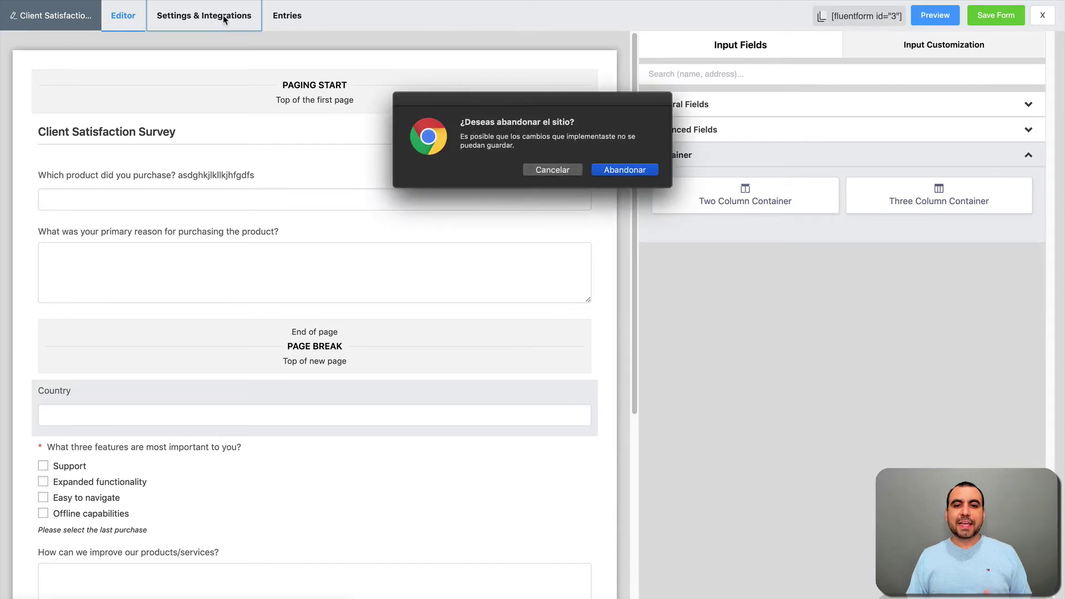
left_click(567, 171)
left_click(1005, 18)
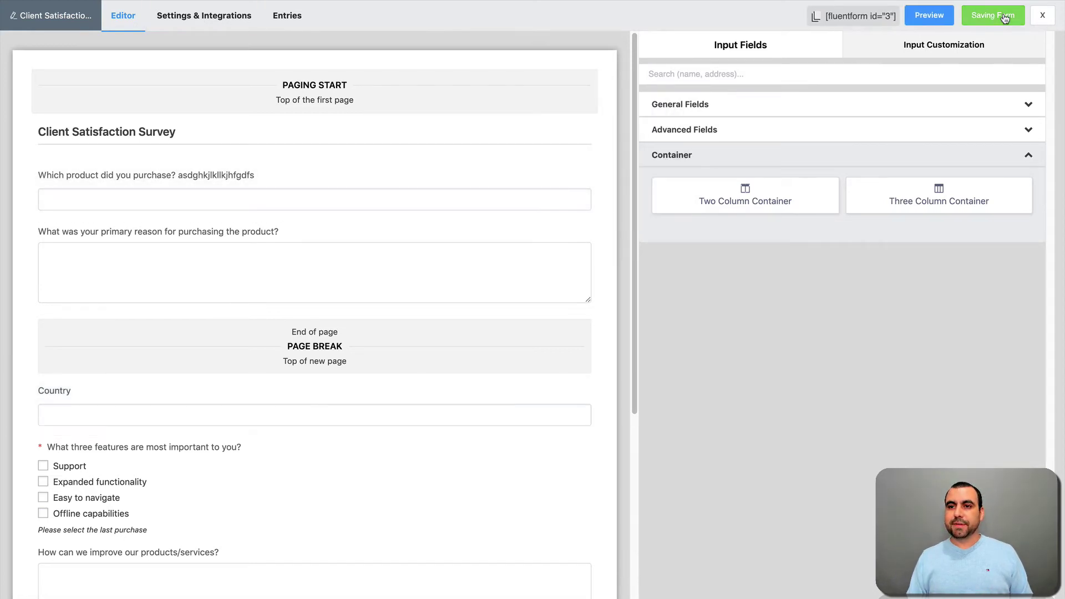
left_click(208, 25)
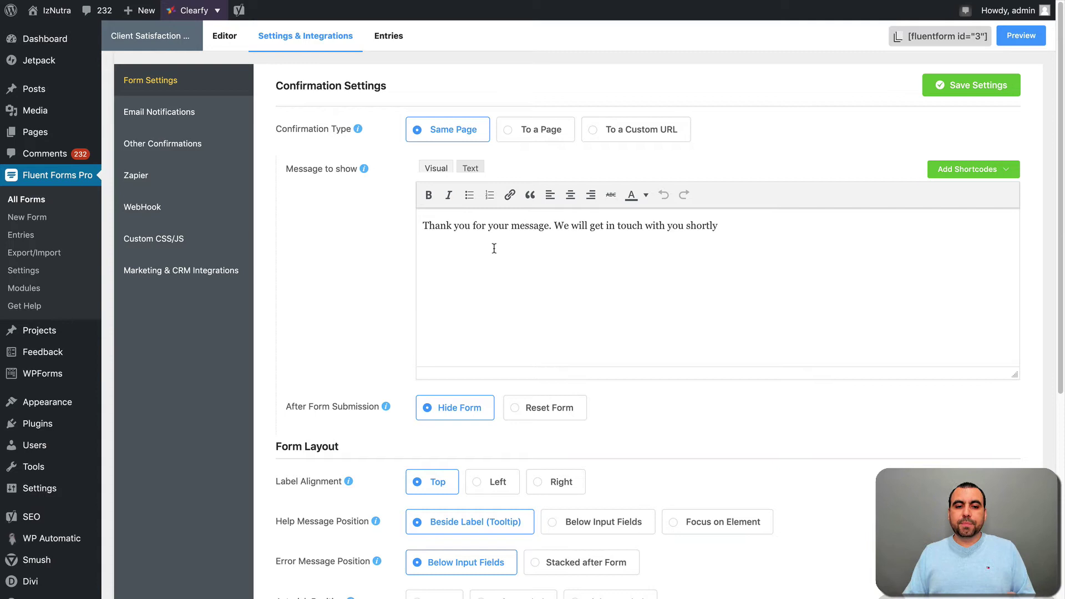
scroll(493, 248, "down", 3)
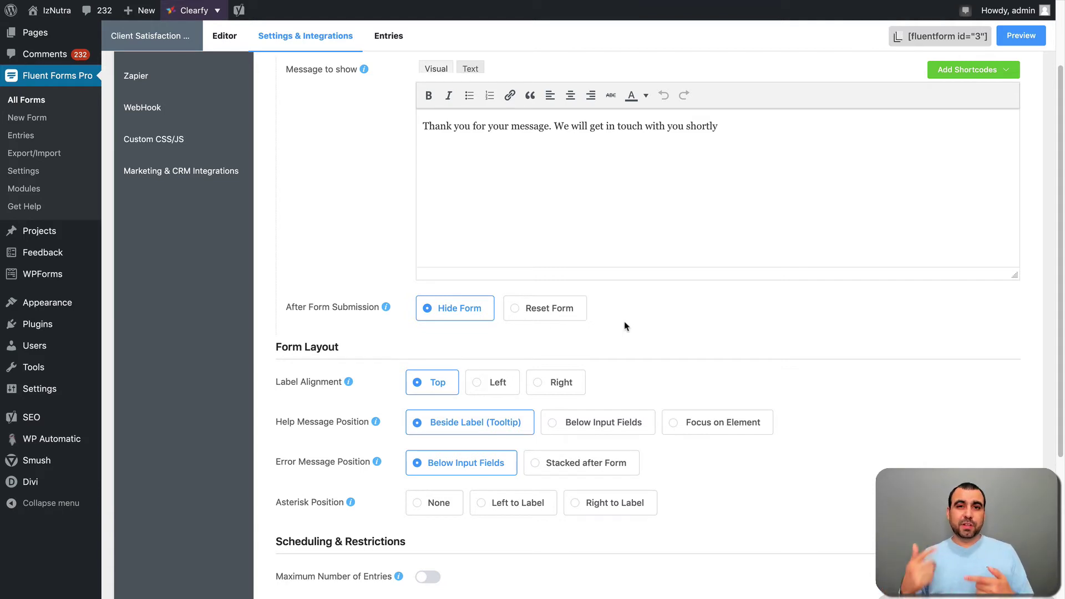
scroll(624, 326, "down", 3)
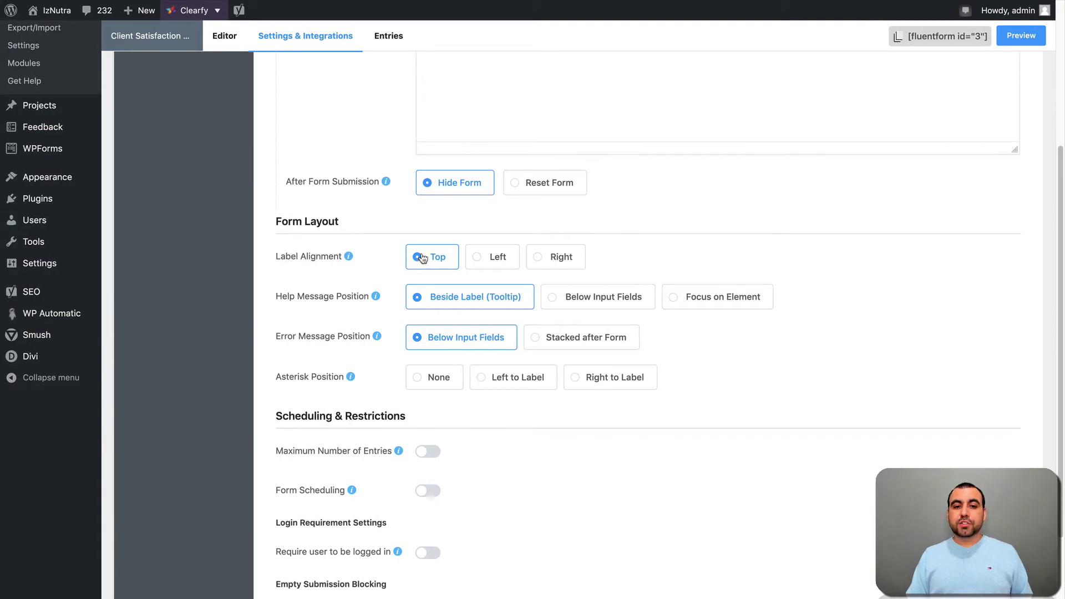
scroll(376, 256, "down", 1)
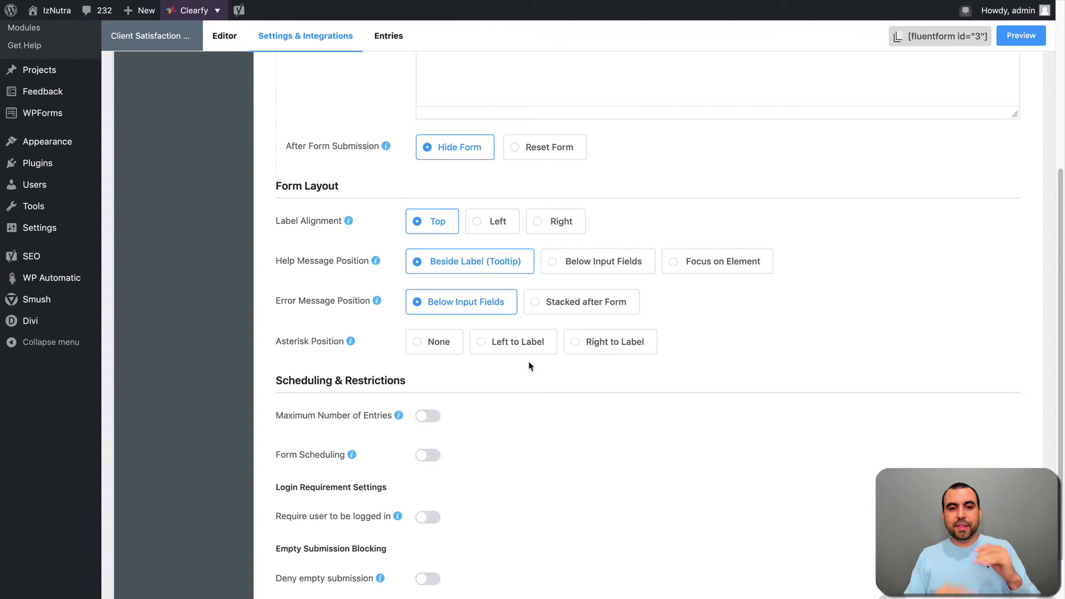
scroll(528, 366, "down", 2)
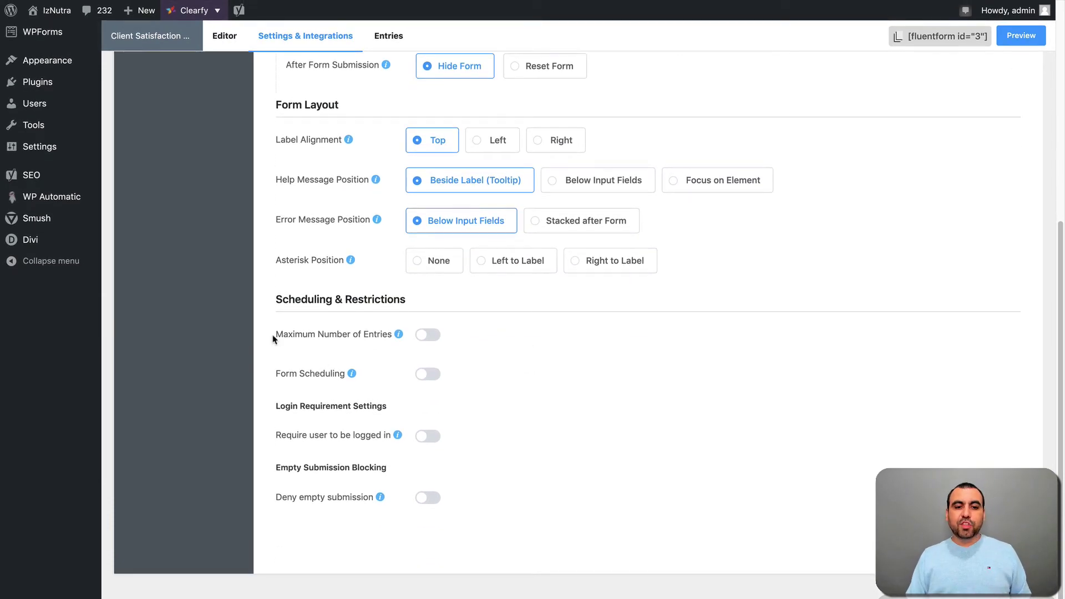
left_click(430, 337)
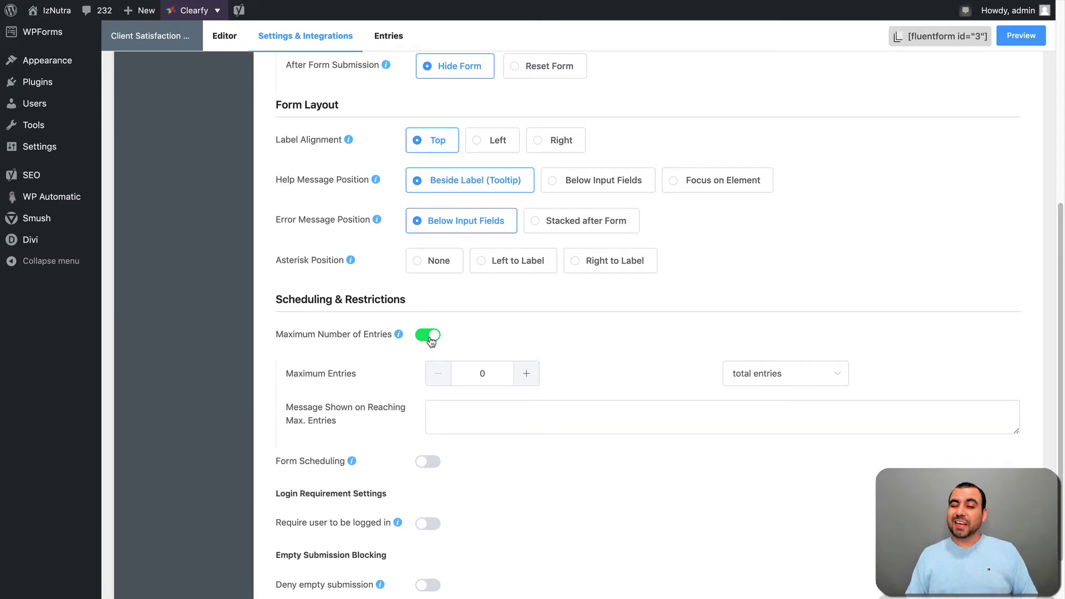
left_click(430, 337)
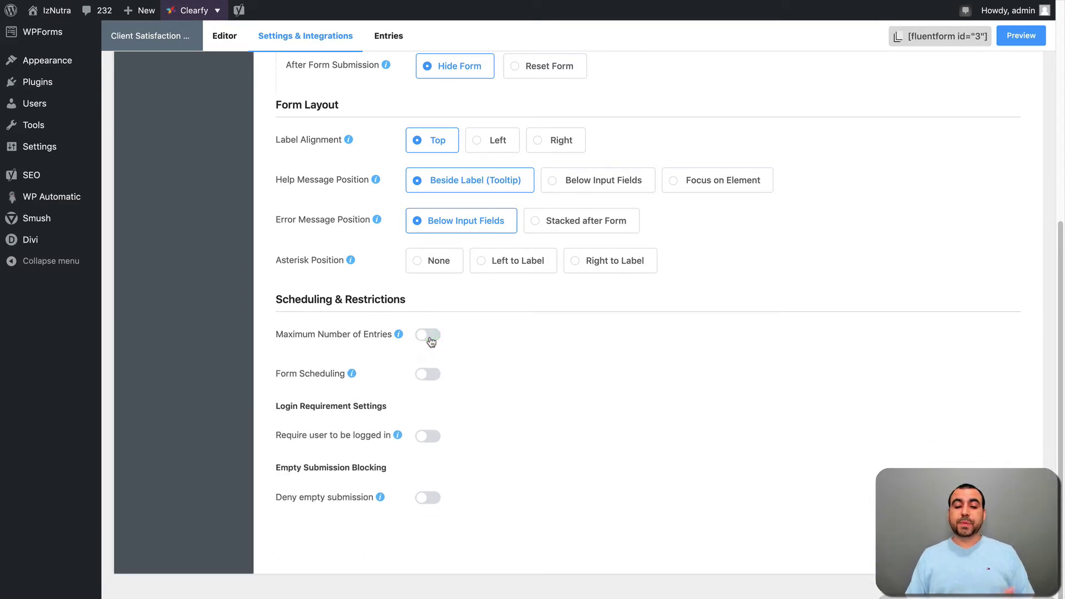
left_click(430, 374)
scroll(614, 394, "down", 2)
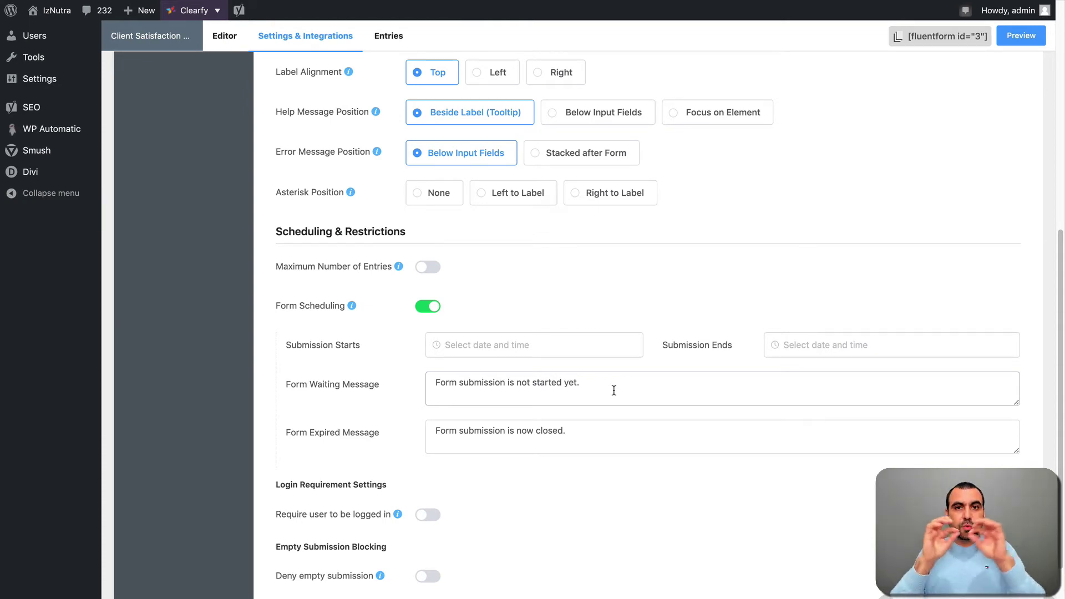
left_click(429, 306)
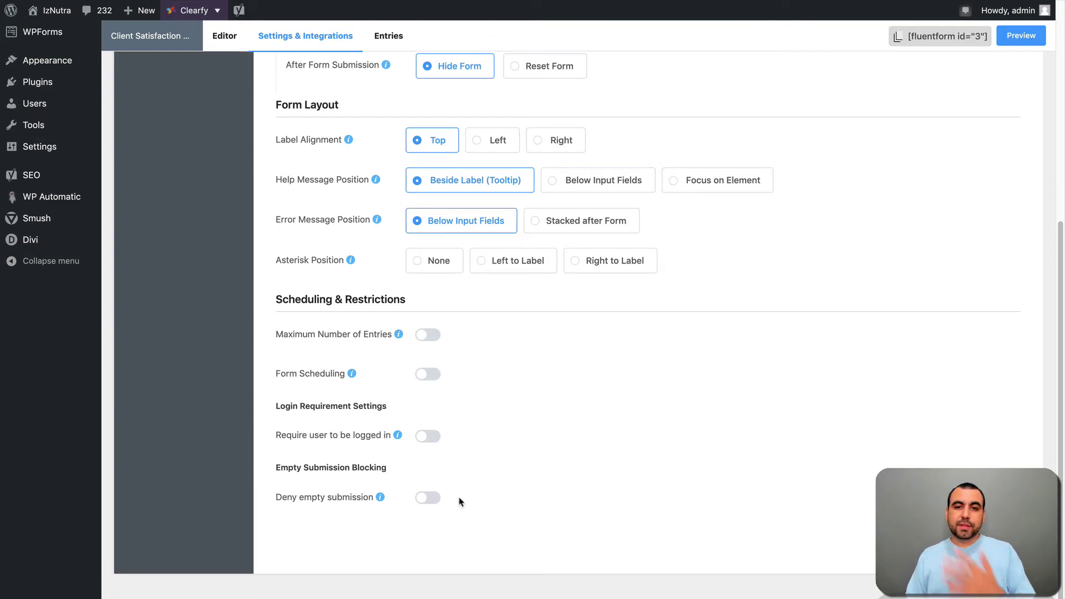
scroll(297, 176, "up", 6)
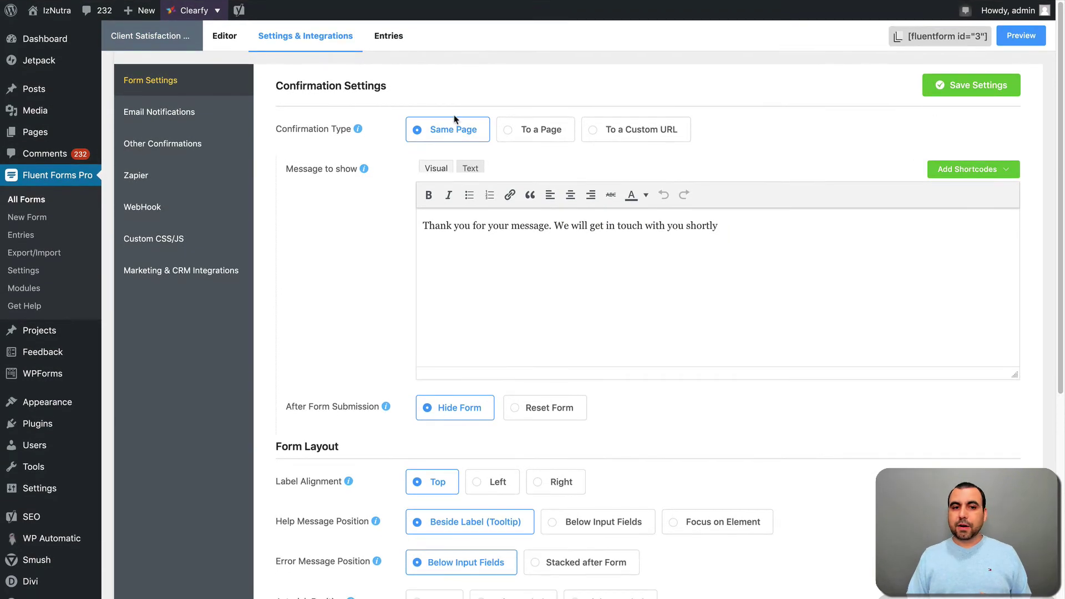
Step: Review the survey's Email Notifications, Other Confirmations, Zapier, WebHook and Custom CSS/JS settings
left_click(166, 113)
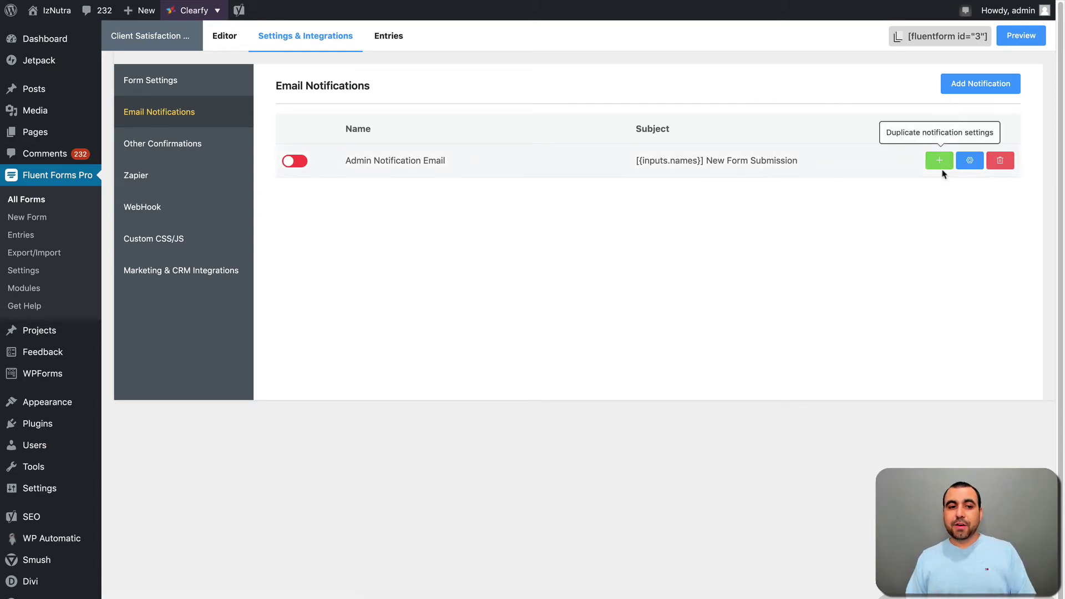
left_click(194, 156)
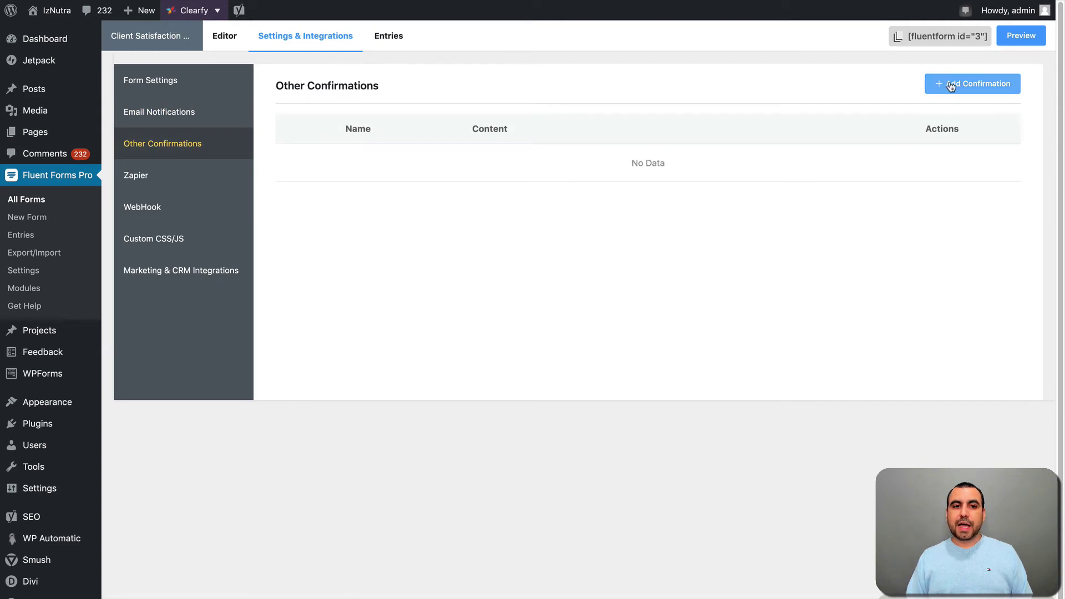
left_click(174, 182)
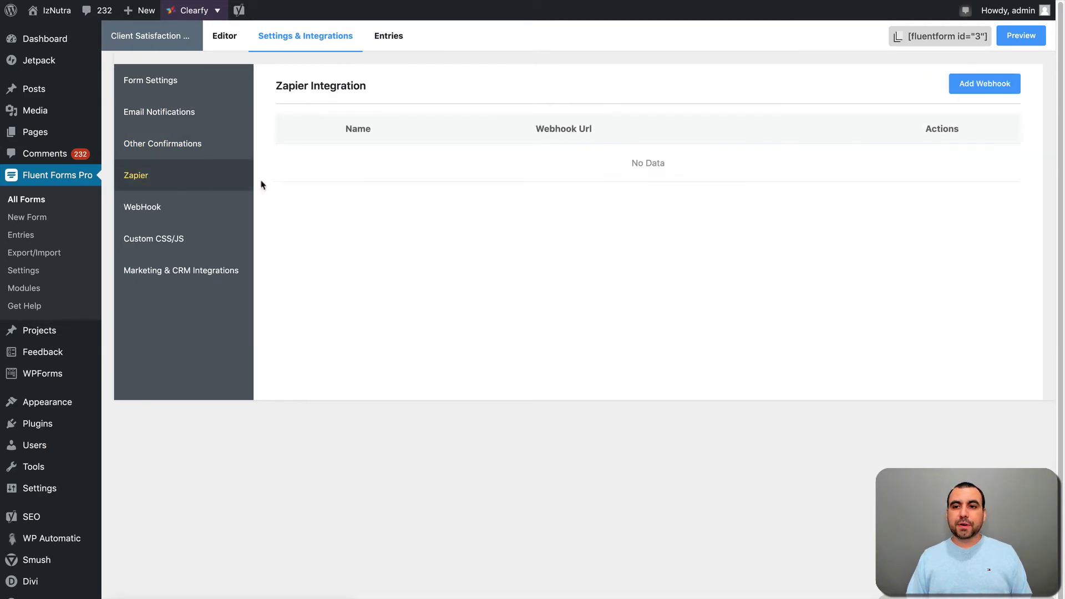
left_click(193, 209)
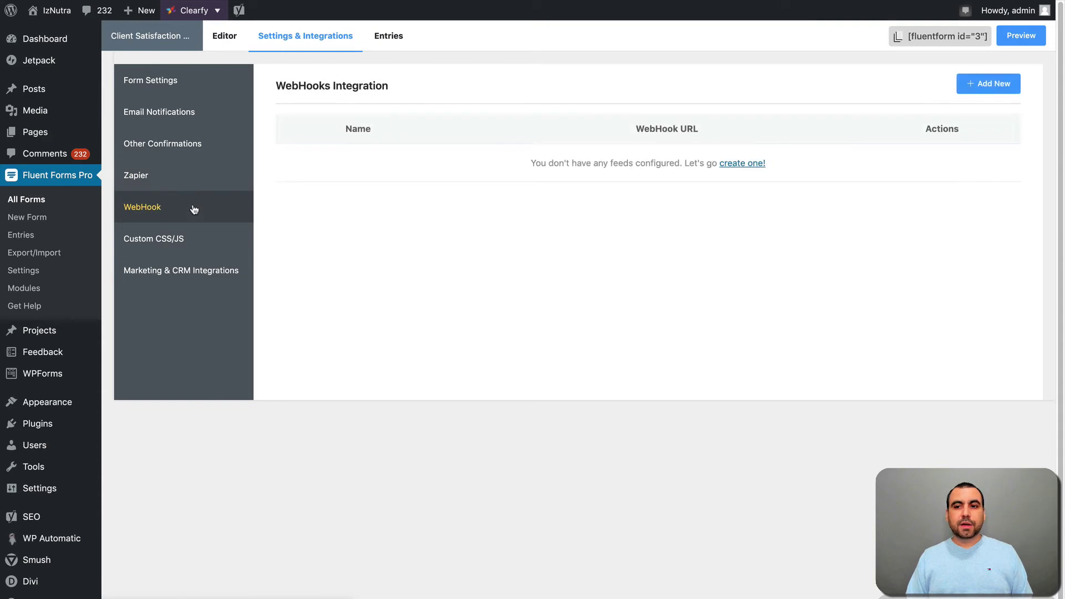
left_click(191, 236)
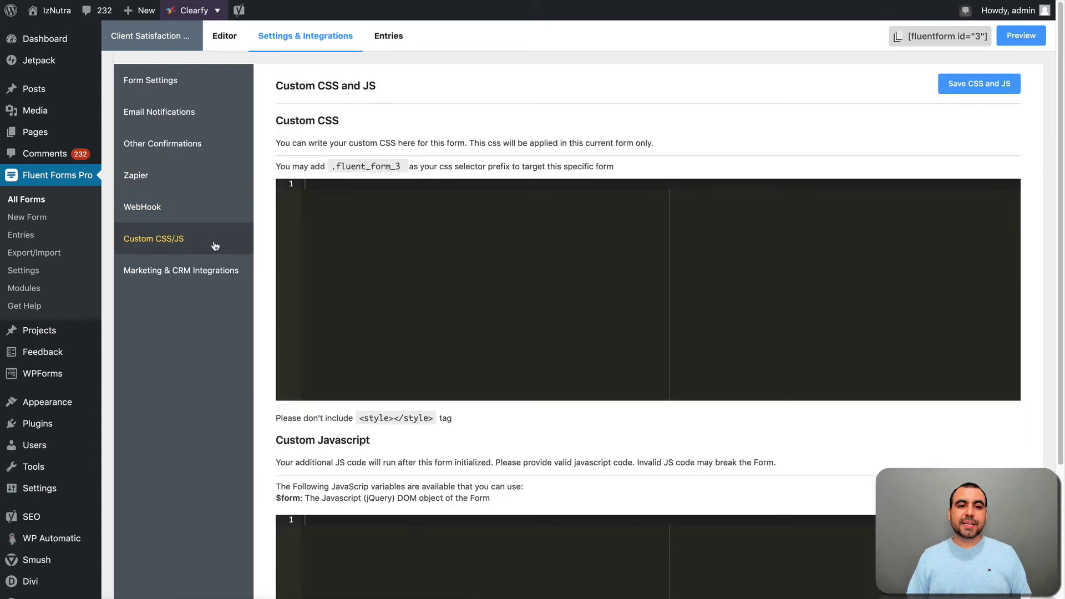
scroll(370, 390, "down", 4)
scroll(368, 387, "up", 4)
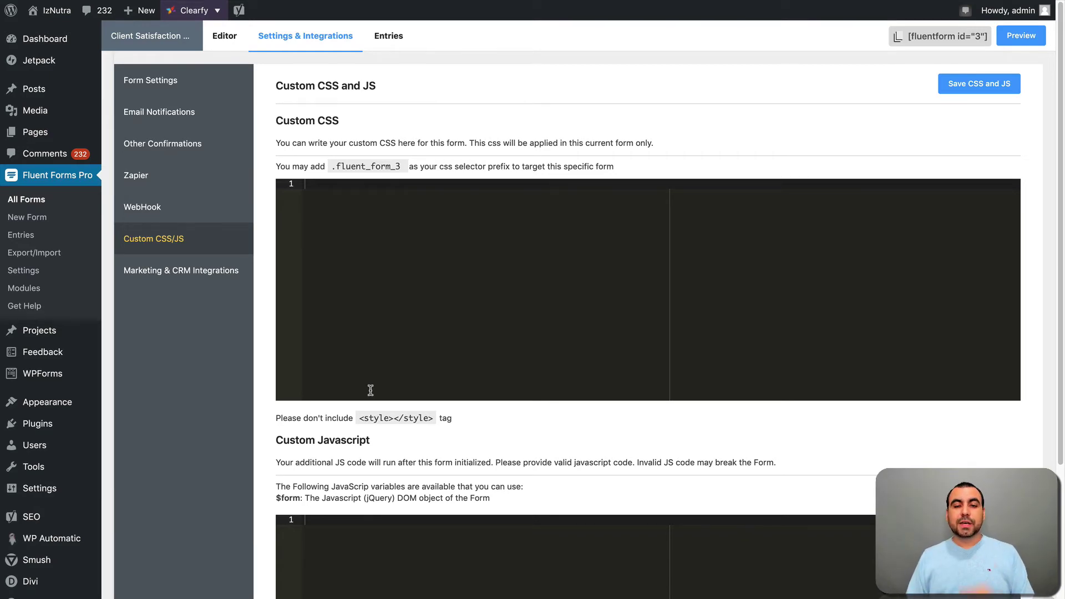
Step: Check the Marketing & CRM integrations available, then copy the [fluentform id="3"] shortcode
left_click(207, 277)
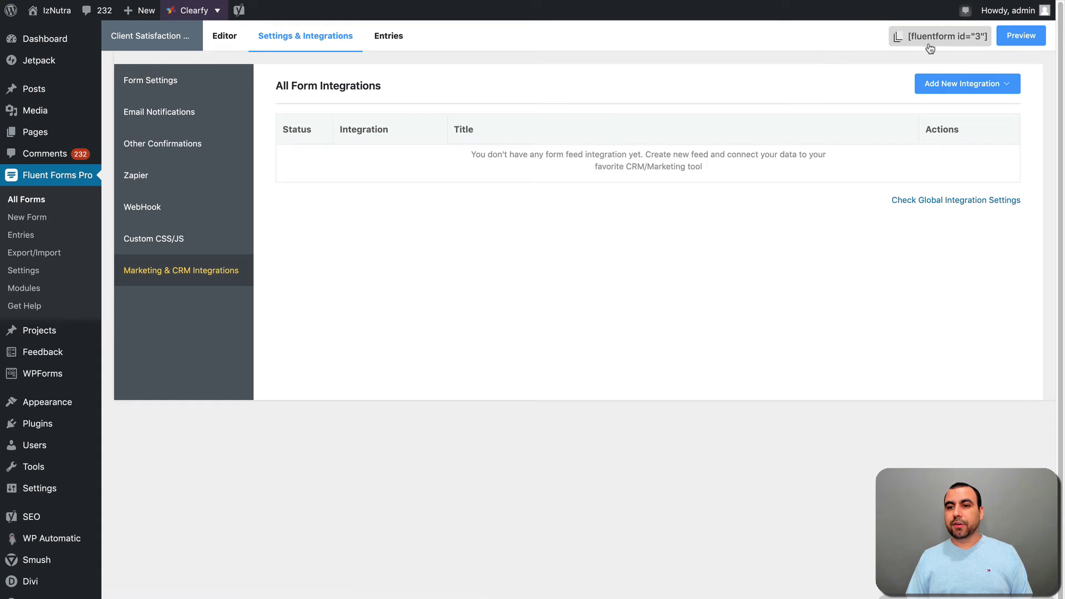
left_click(952, 86)
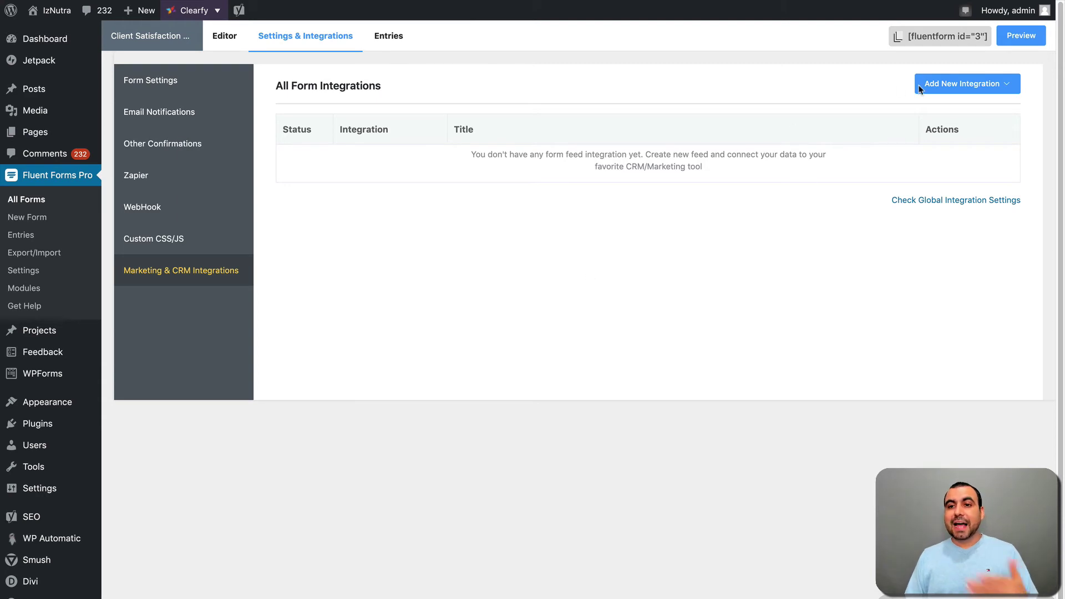
left_click(945, 84)
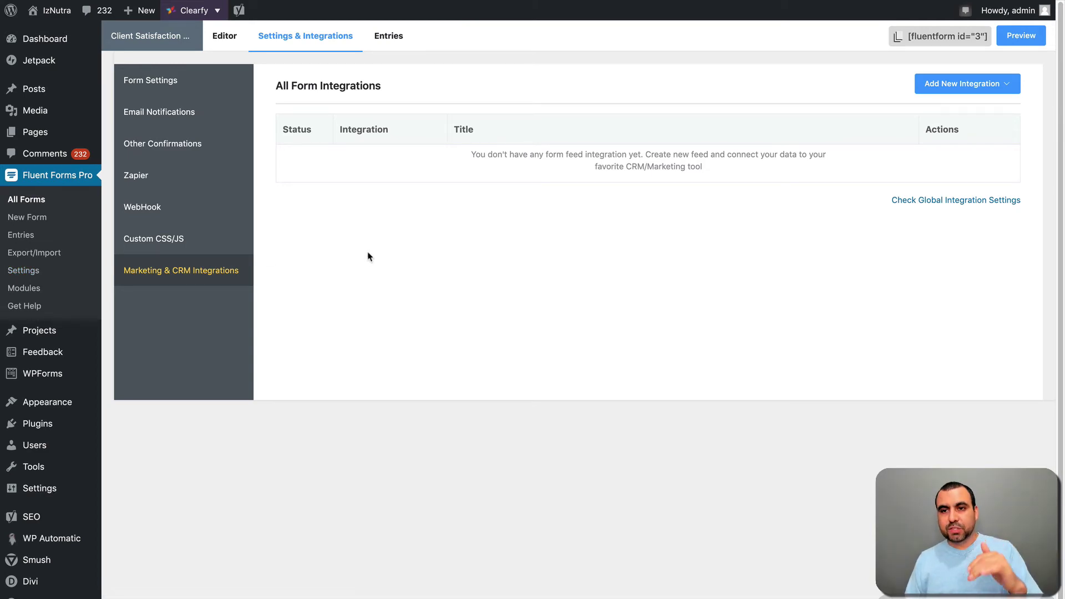
left_click(946, 37)
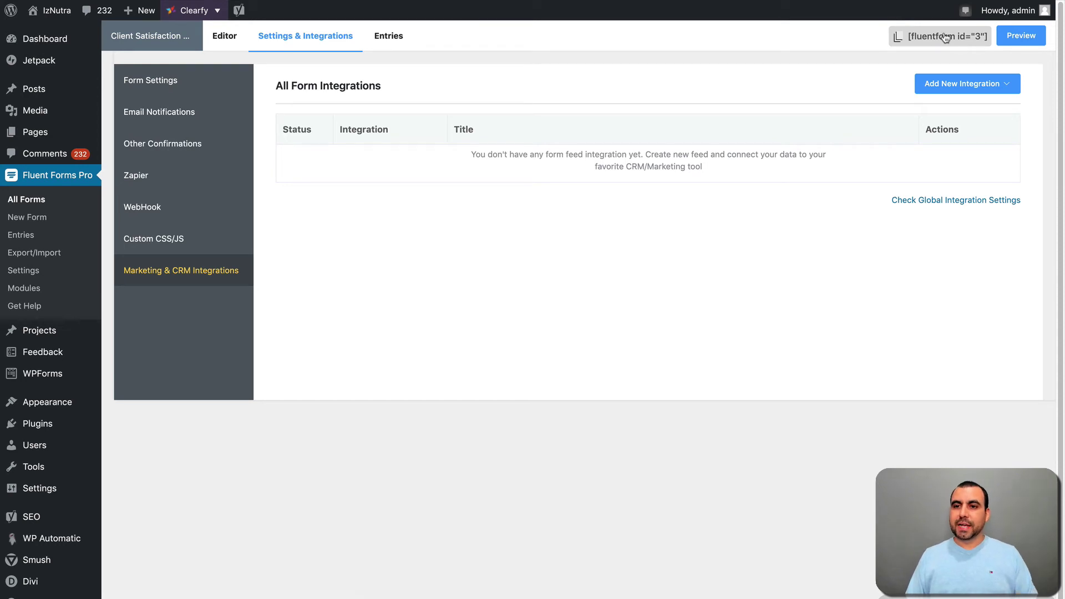
left_click(947, 38)
Step: Copy the form shortcode again and enable Divi visual editing on the page
left_click(976, 41)
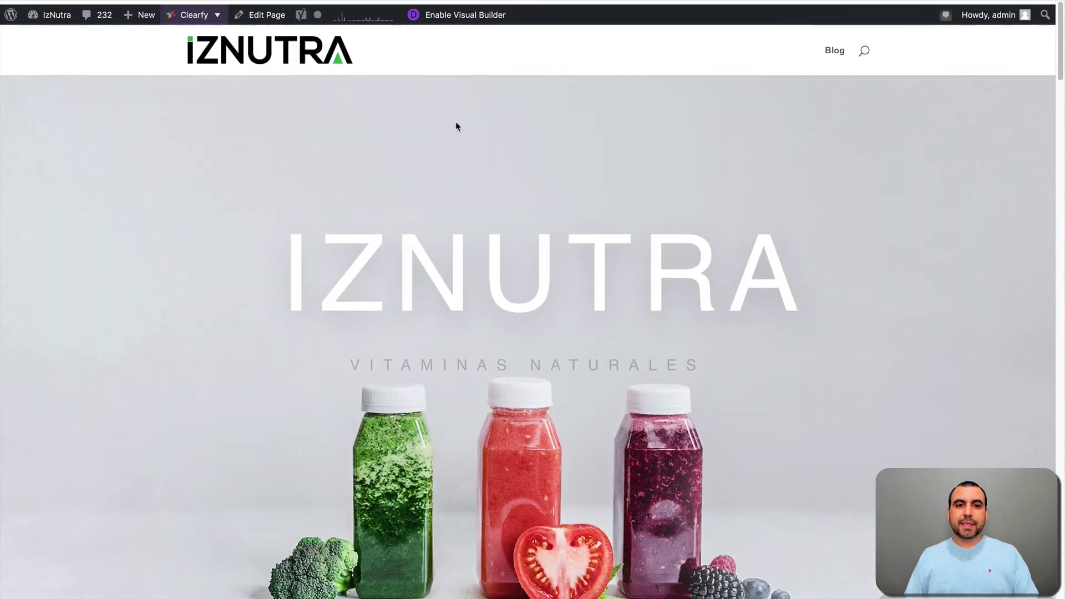
left_click(460, 12)
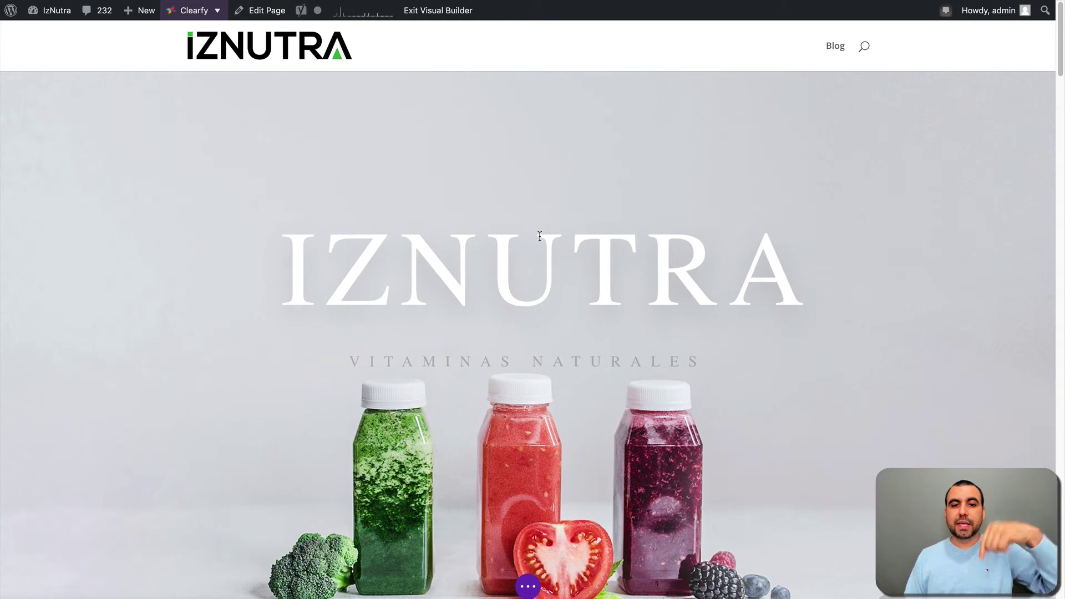
scroll(540, 237, "down", 10)
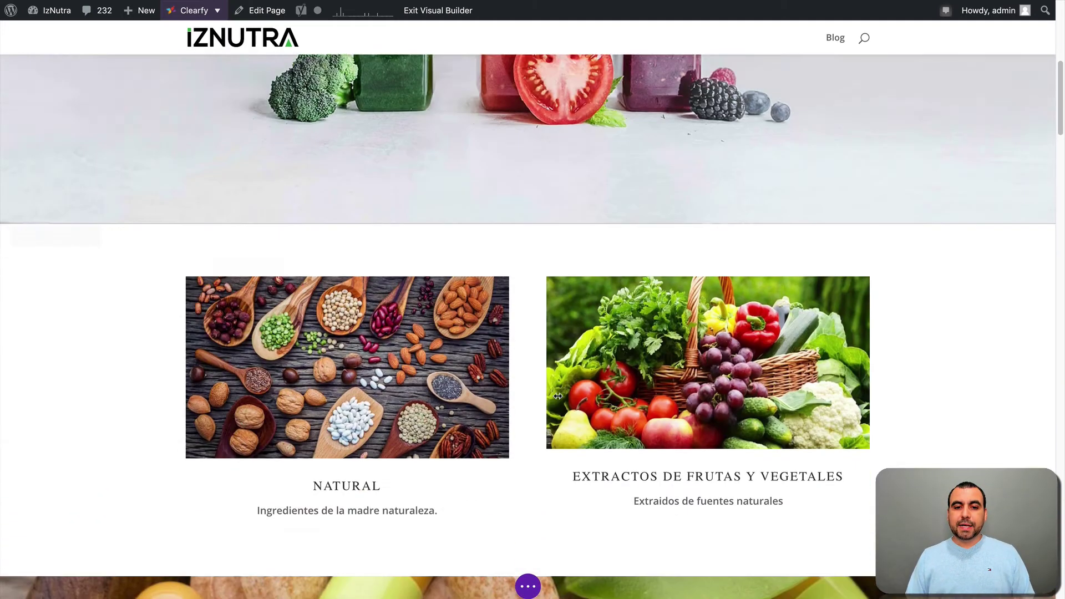
scroll(527, 238, "down", 3)
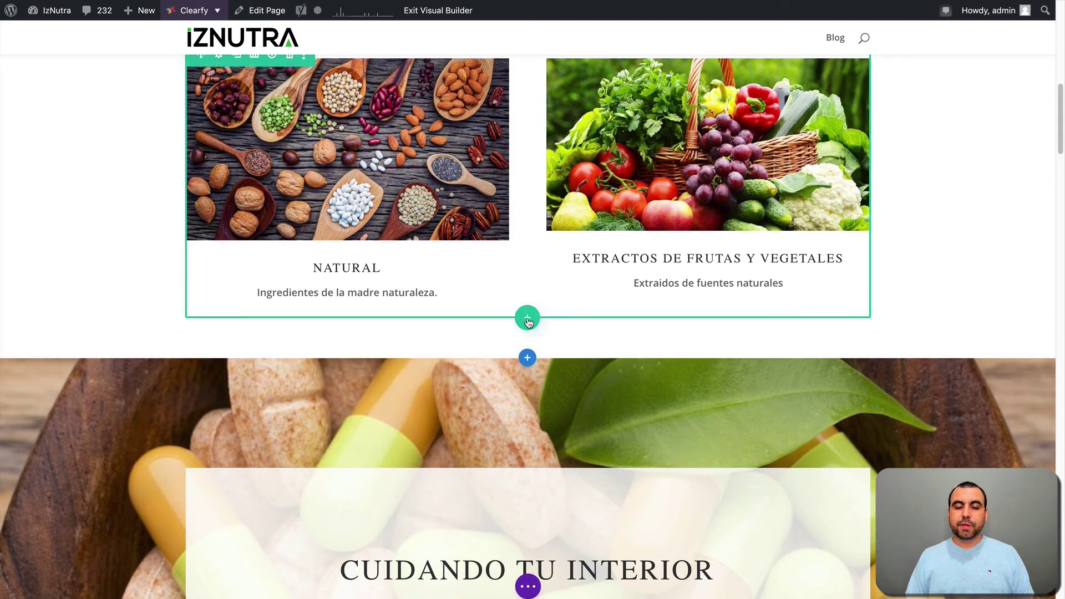
Step: Add a one-column row with a Code module containing [fluentform id="3"]
left_click(527, 322)
left_click(447, 135)
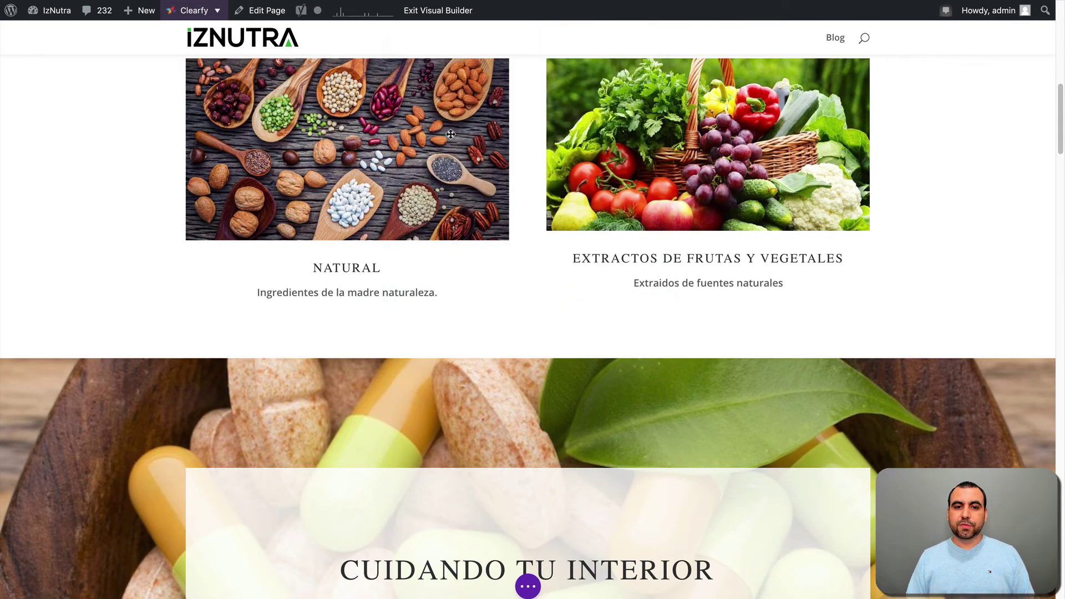
type("code")
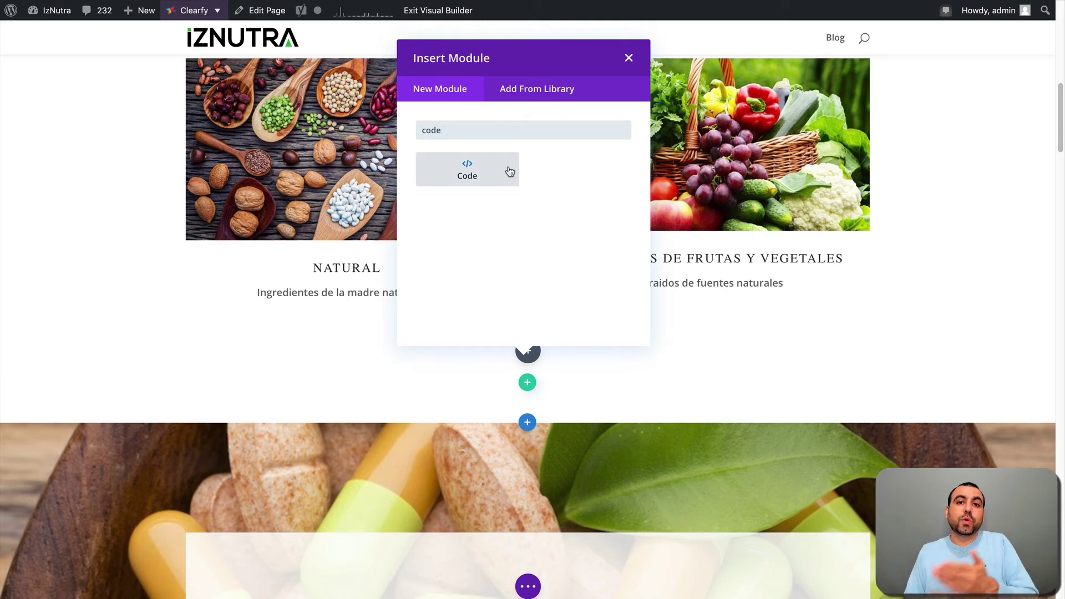
left_click(509, 171)
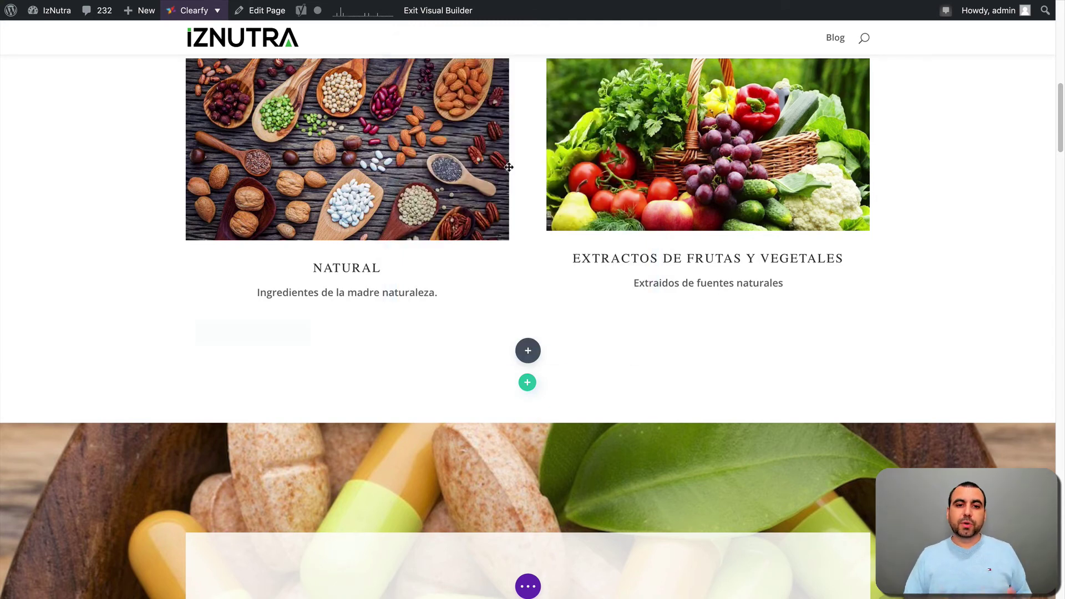
type("[fluentform id=\"3\"]")
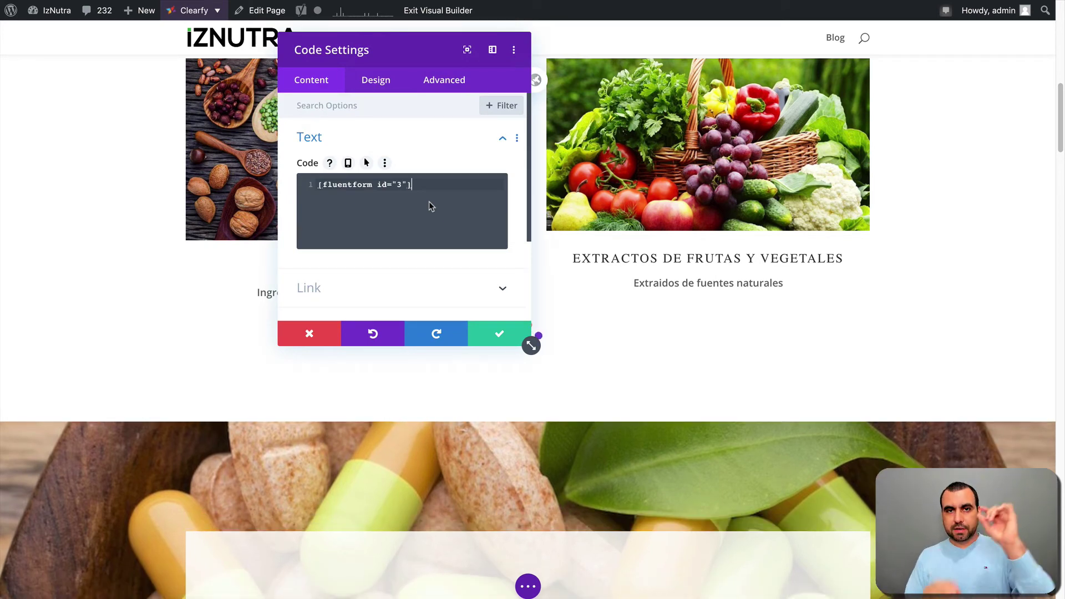
Step: Save the Code module and give the survey row an orange #e09900 background, after trying blue and purple
left_click(493, 336)
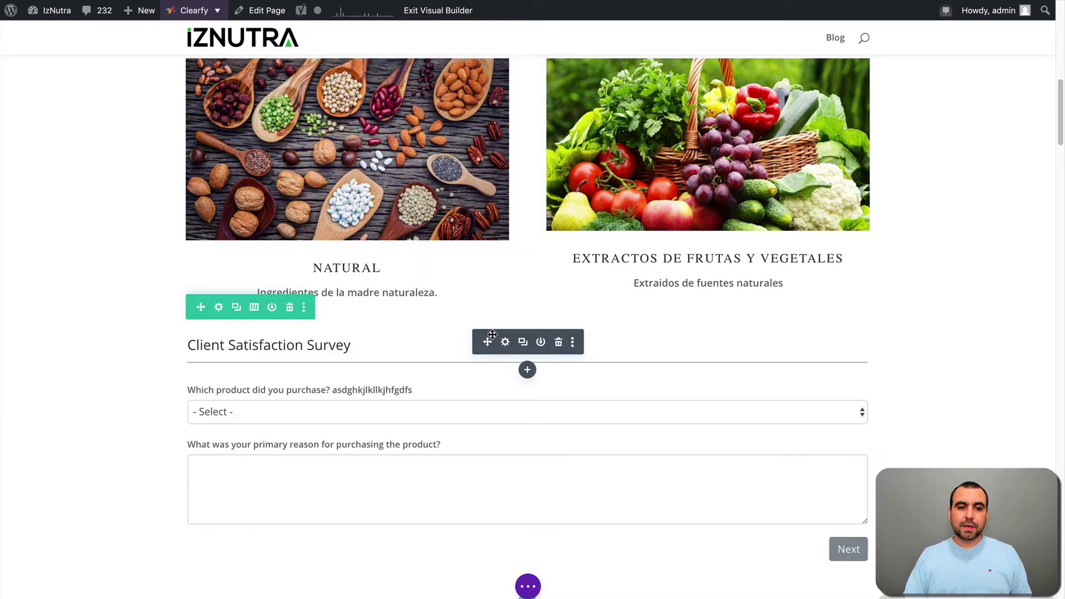
scroll(666, 377, "down", 2)
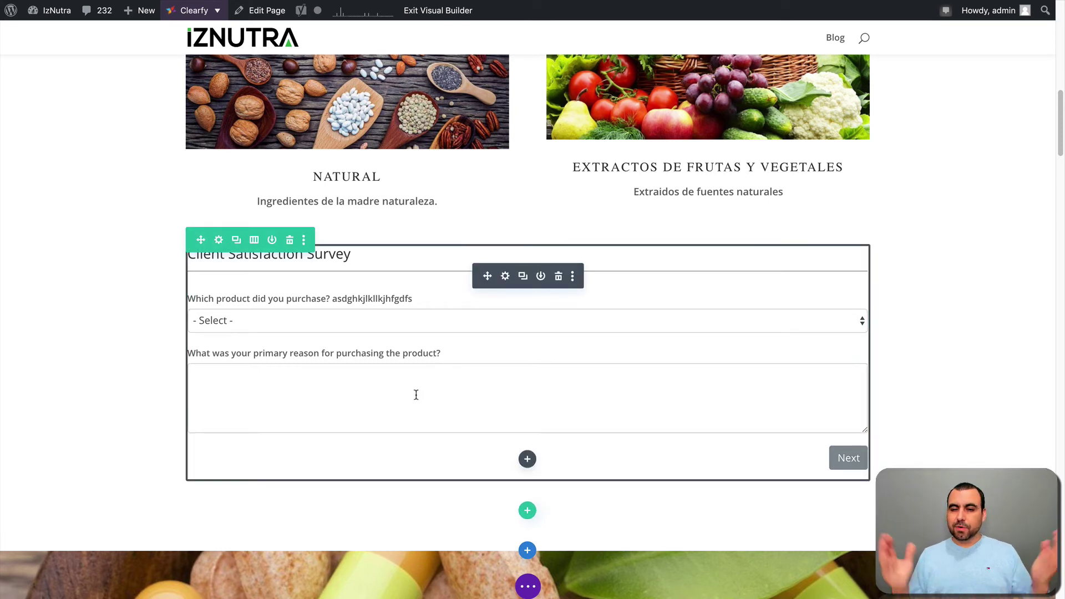
left_click(219, 240)
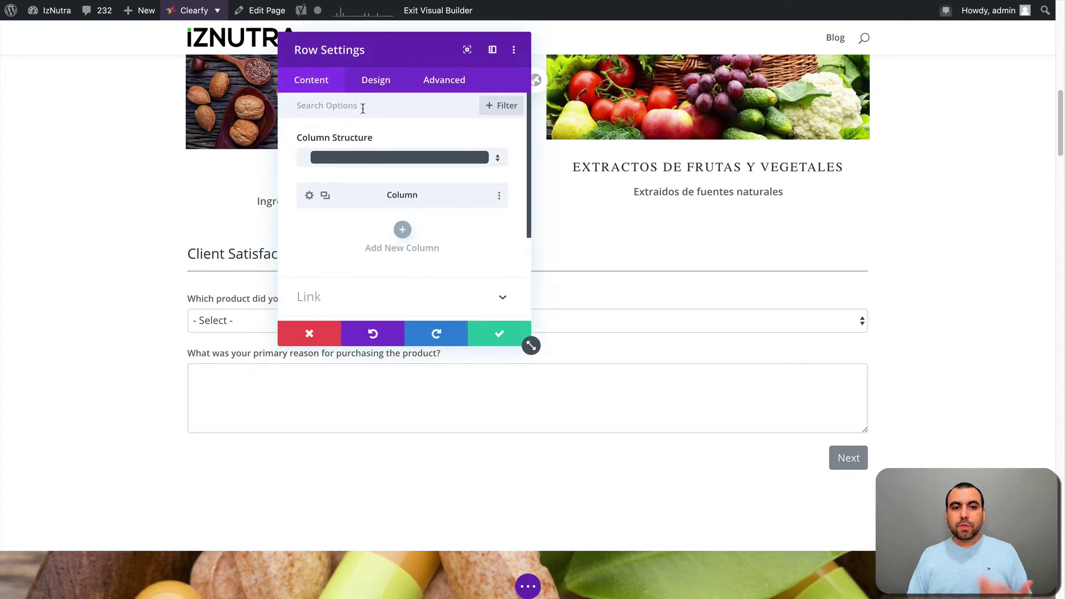
scroll(360, 257, "down", 3)
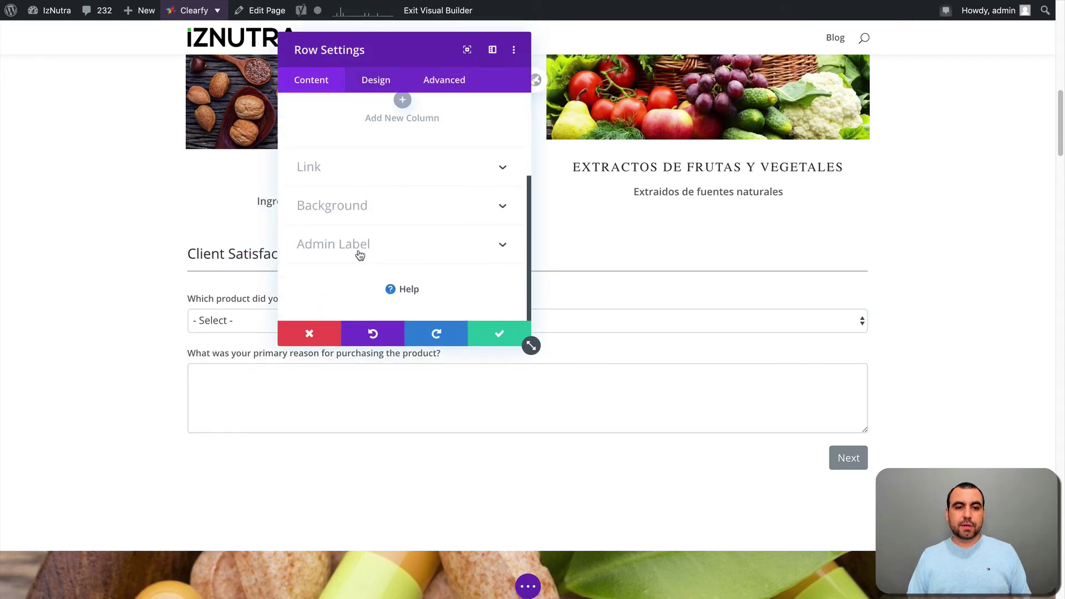
left_click(396, 219)
scroll(375, 230, "down", 2)
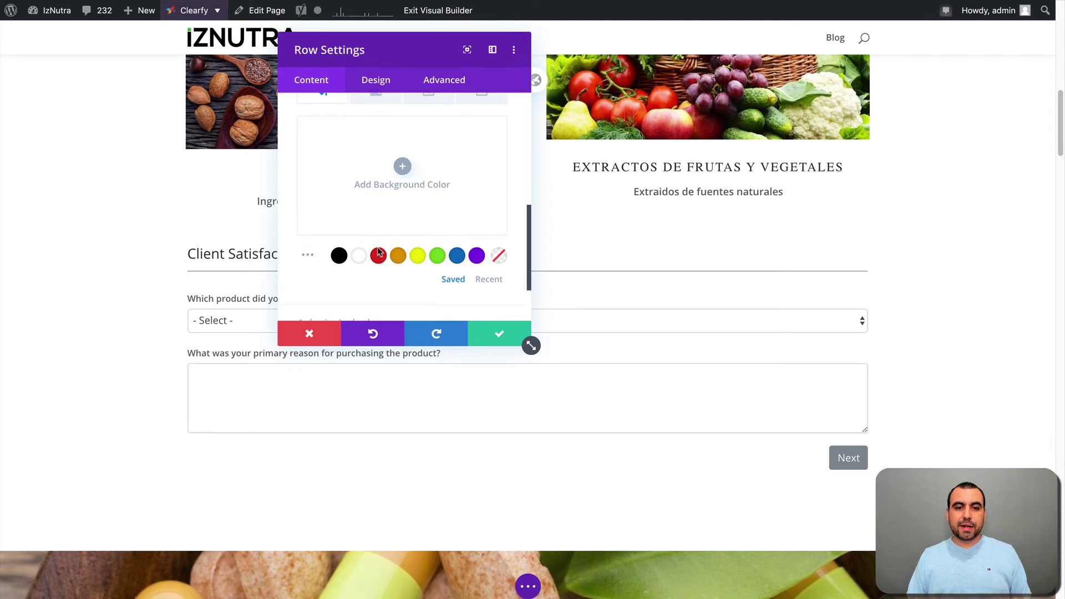
left_click(399, 256)
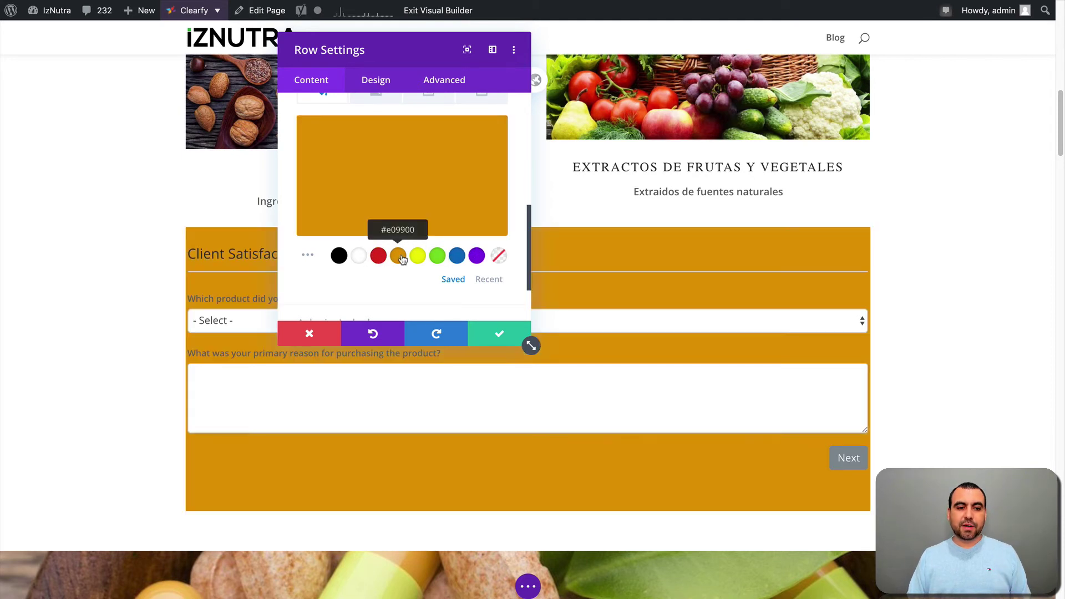
left_click(457, 256)
left_click(475, 256)
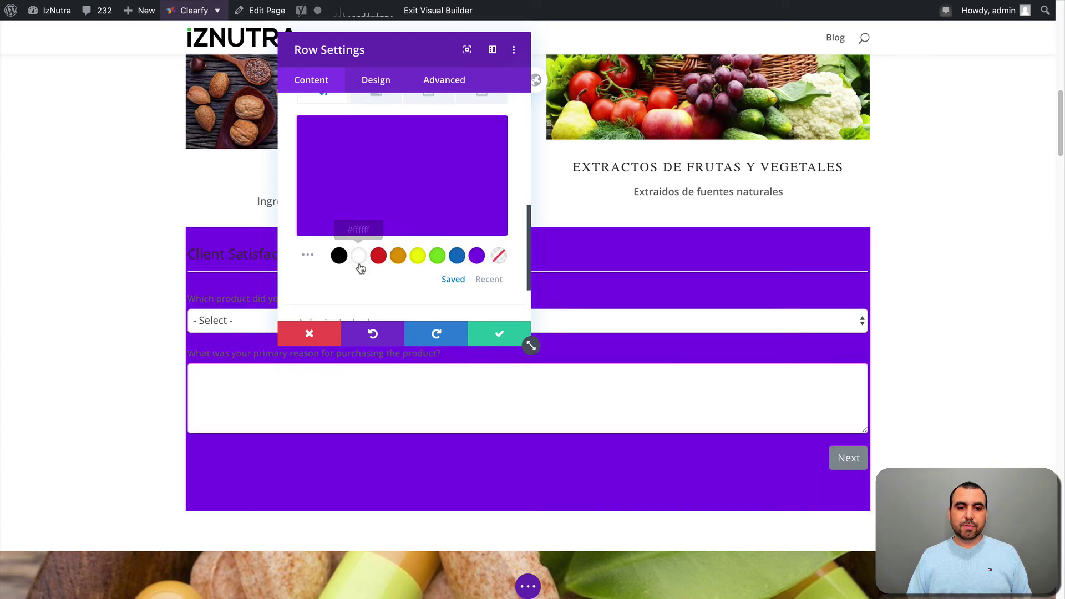
left_click(398, 255)
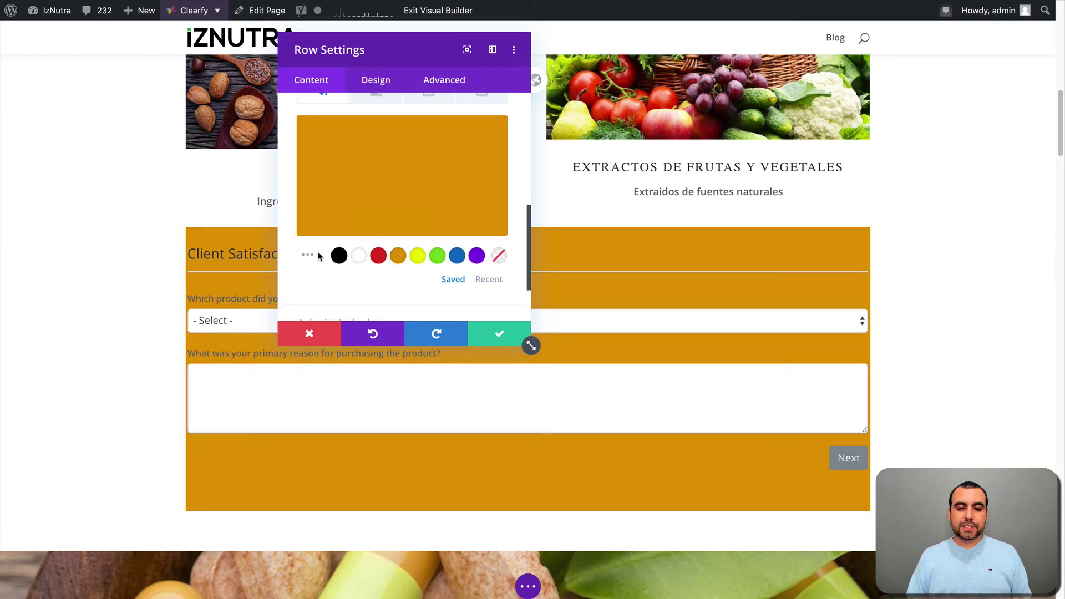
Step: Round the survey row's corners to 12px and add left and right padding
left_click(375, 79)
scroll(378, 211, "down", 1)
left_click(369, 208)
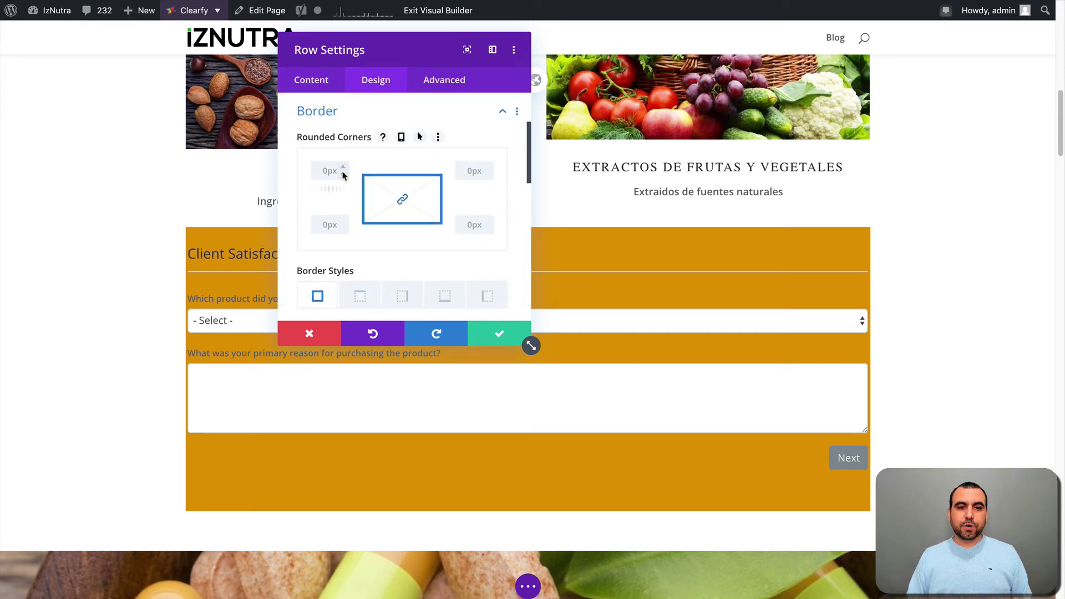
left_click_drag(340, 171, 341, 169)
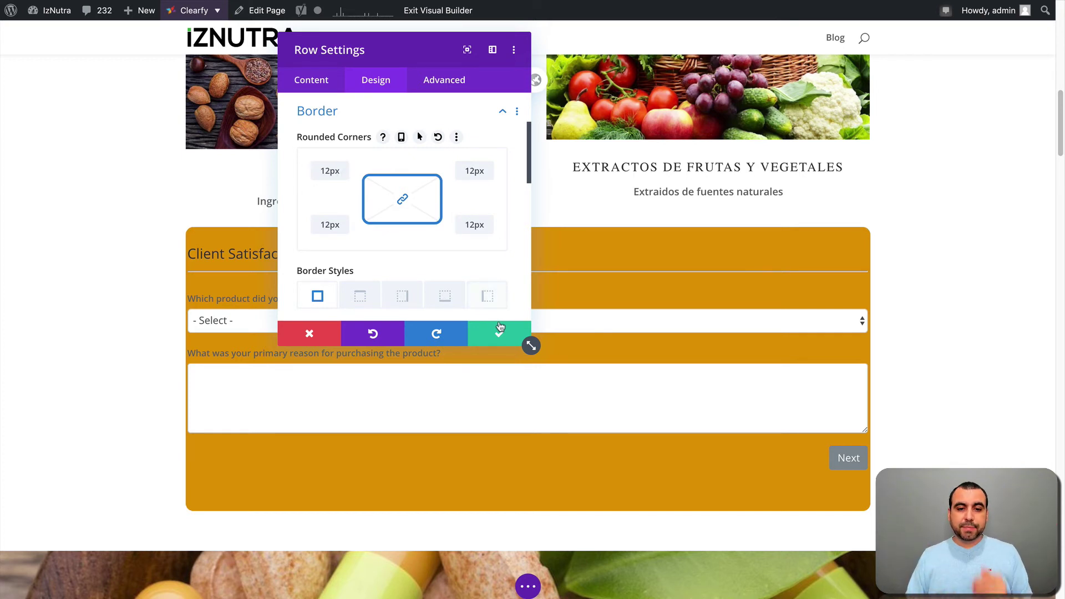
left_click(499, 334)
mouse_move(183, 279)
left_mouse_down()
mouse_move(171, 278)
mouse_move(201, 283)
mouse_move(190, 283)
left_mouse_up()
left_click_drag(863, 301, 854, 301)
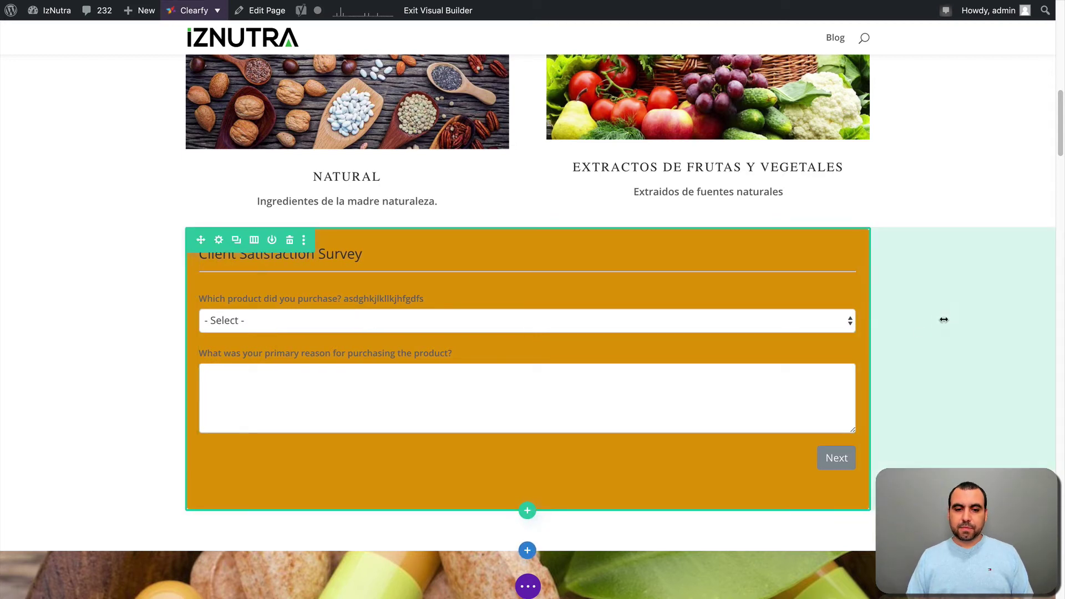
Step: Apply a Box Shadow preset to the survey row and save
left_click(218, 240)
left_click(375, 80)
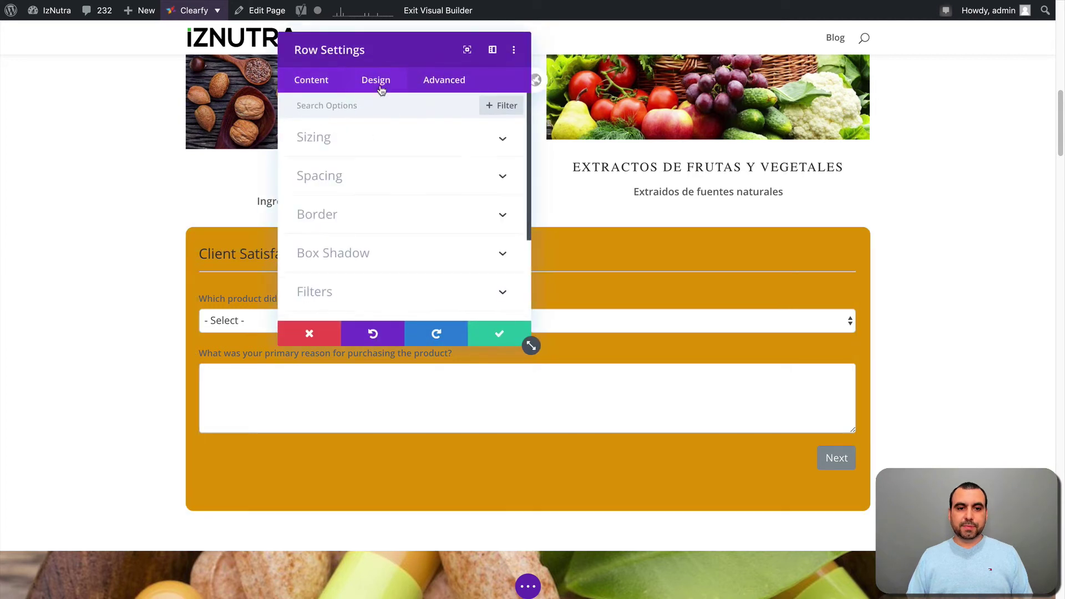
left_click(380, 253)
left_click(427, 183)
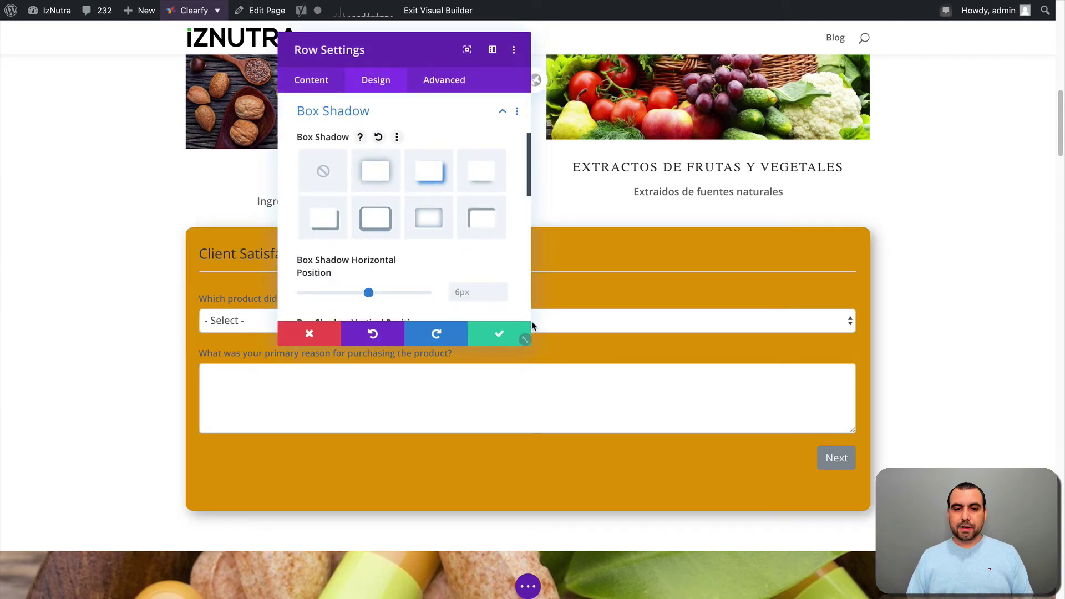
left_click(499, 333)
mouse_move(922, 242)
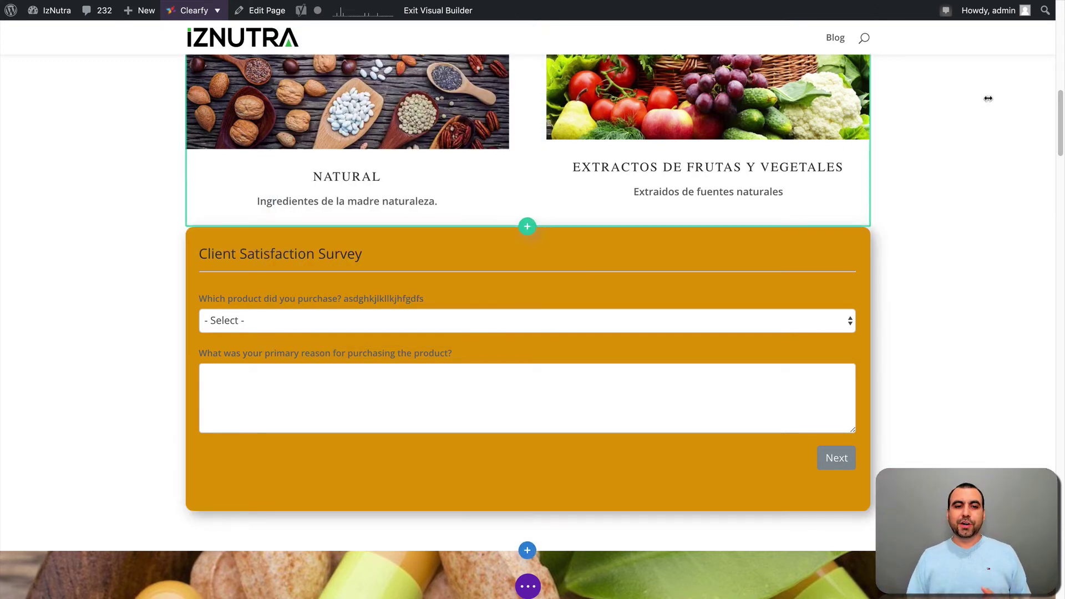
Step: Exit the Visual Builder with Save & Exit to keep the page changes
key("super+shift+f")
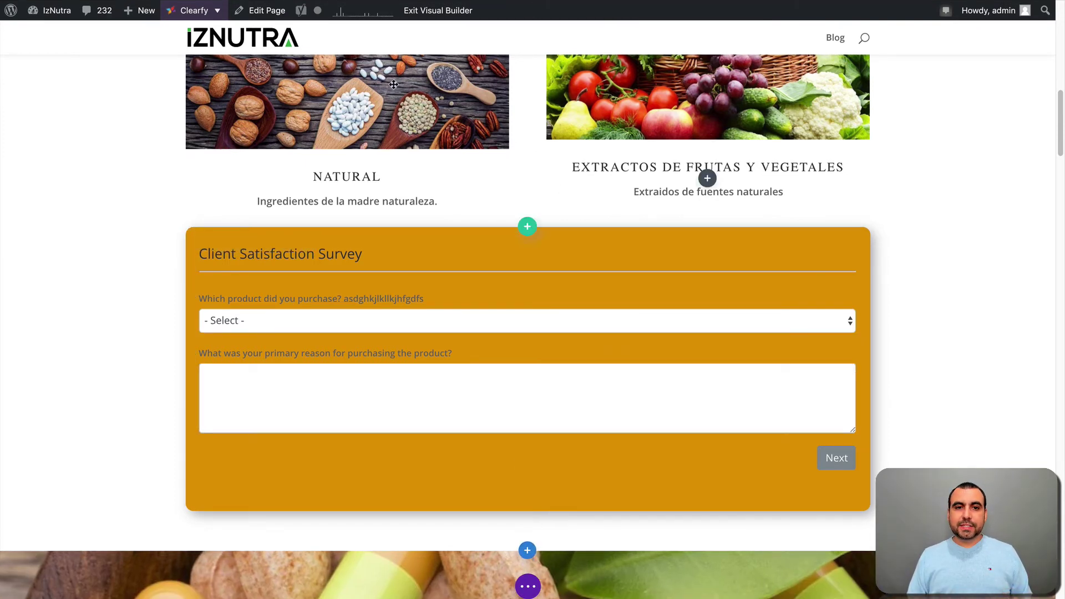
left_click(429, 11)
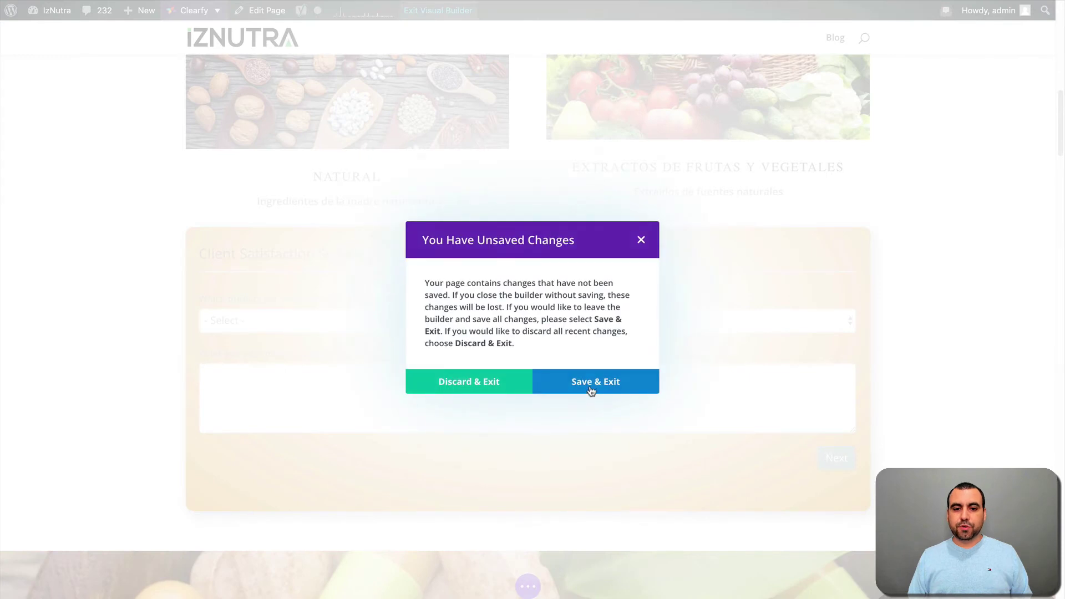
left_click(591, 388)
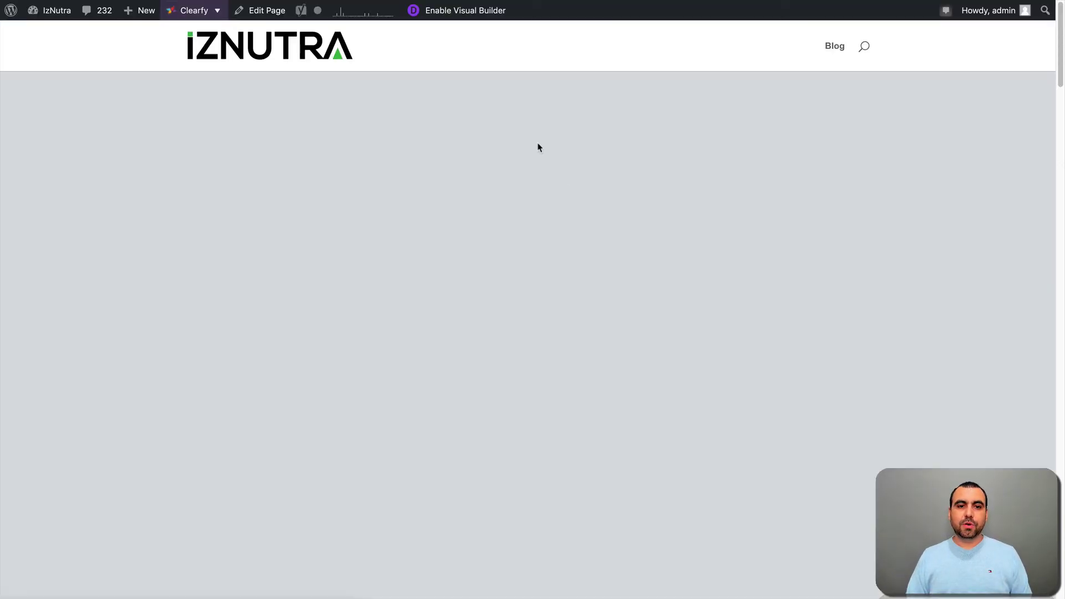
Step: Choose Home appliance as the product, enter a purchase reason, and go to the next page
scroll(549, 253, "down", 10)
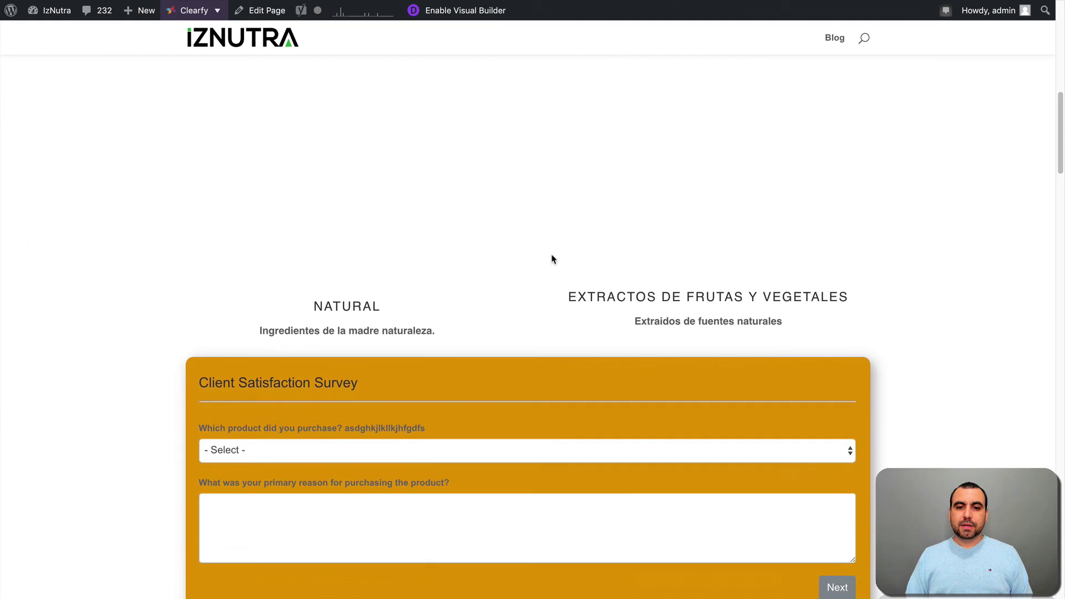
scroll(552, 254, "down", 1)
left_click(237, 293)
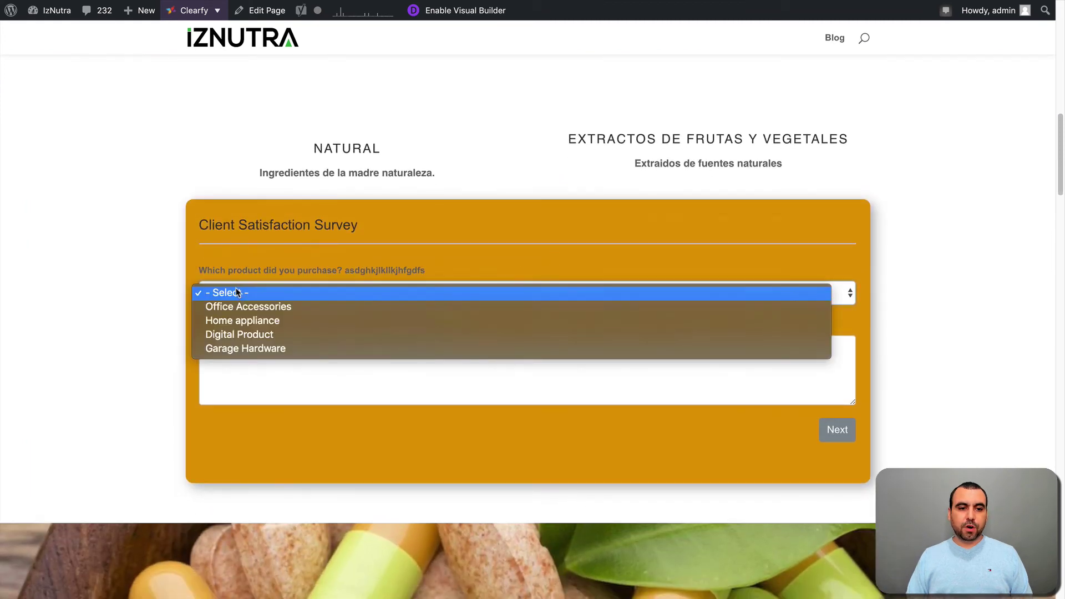
left_click(277, 321)
left_click(287, 354)
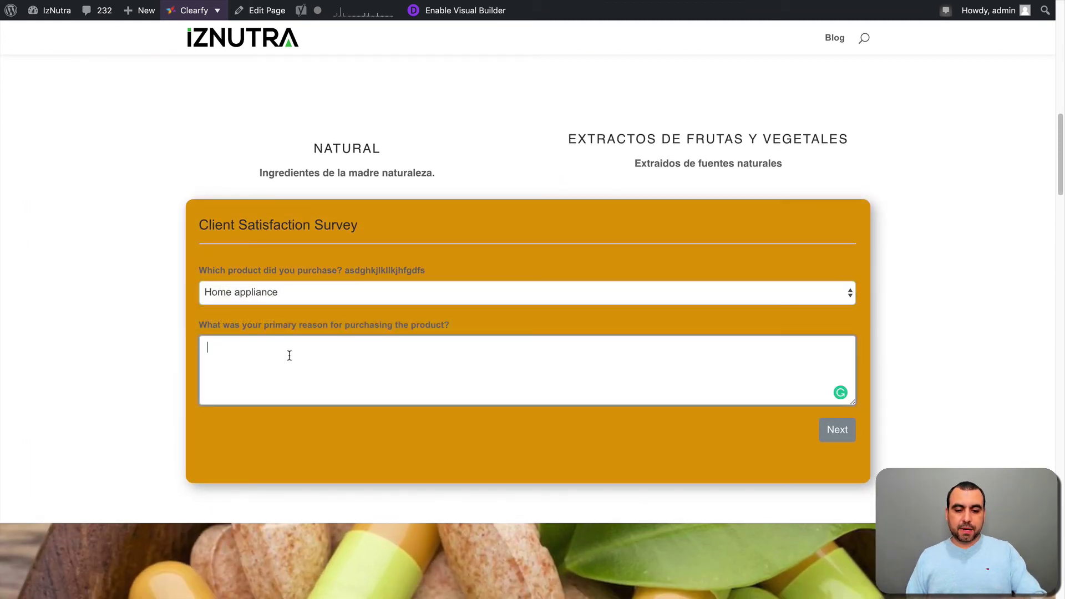
type("t4sc")
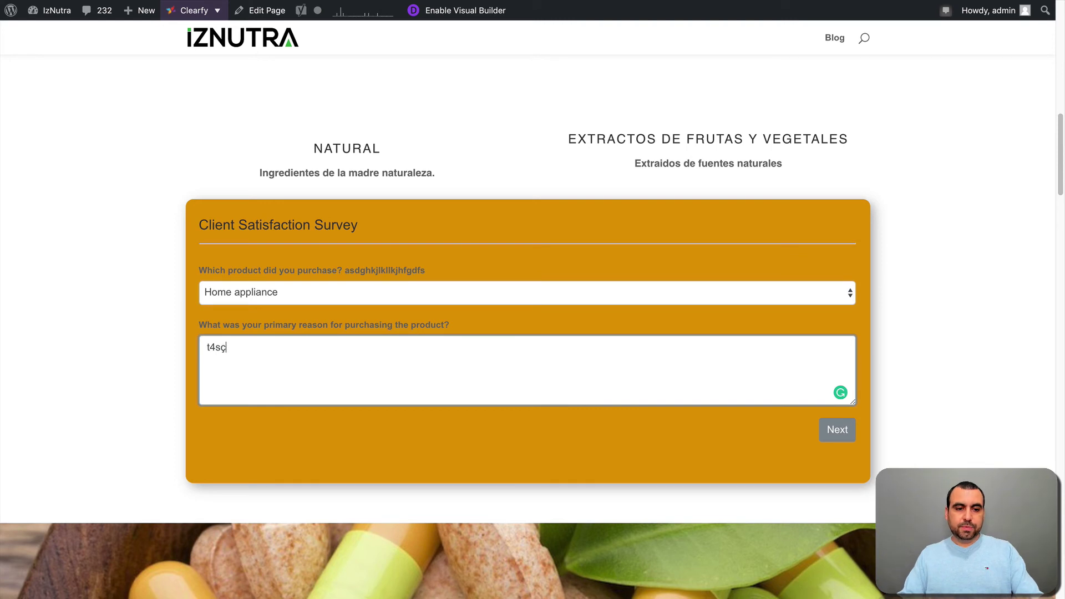
key("BackSpace")
key("BackSpace")
key("BackSpace")
type("est")
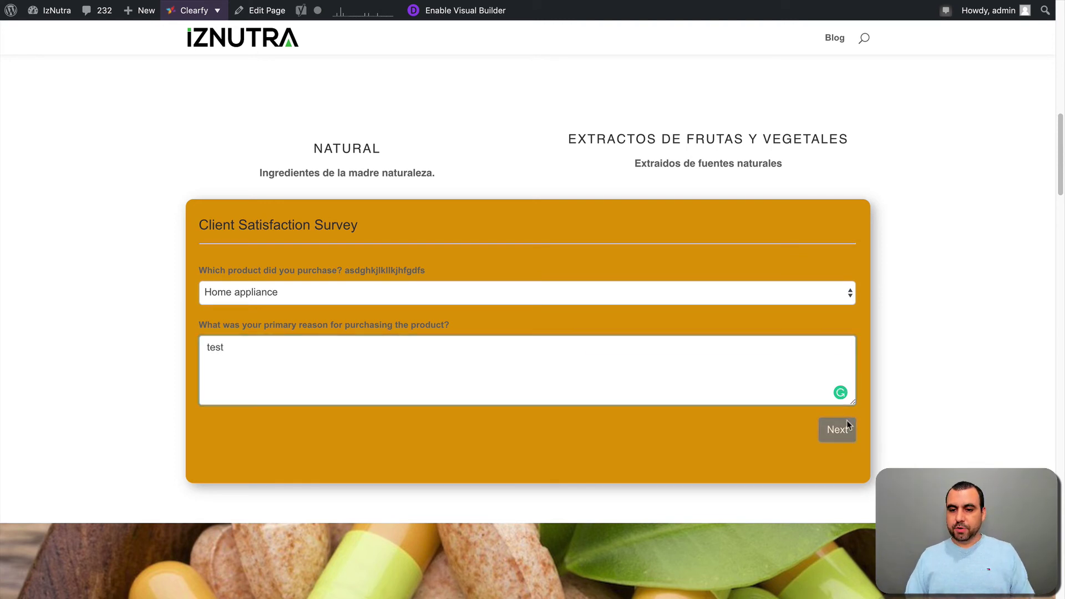
left_click(835, 430)
Step: Pick Armenia, tick Support, enter 'test' as the suggestion, and submit the survey
scroll(327, 192, "down", 3)
scroll(328, 211, "up", 2)
left_click(258, 145)
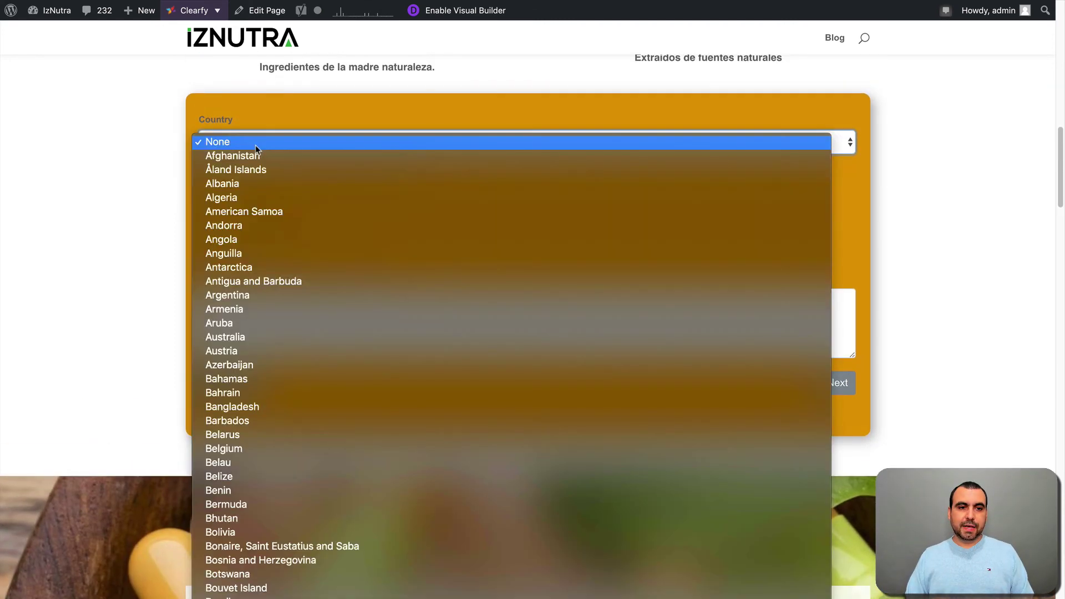
left_click(280, 308)
left_click(204, 192)
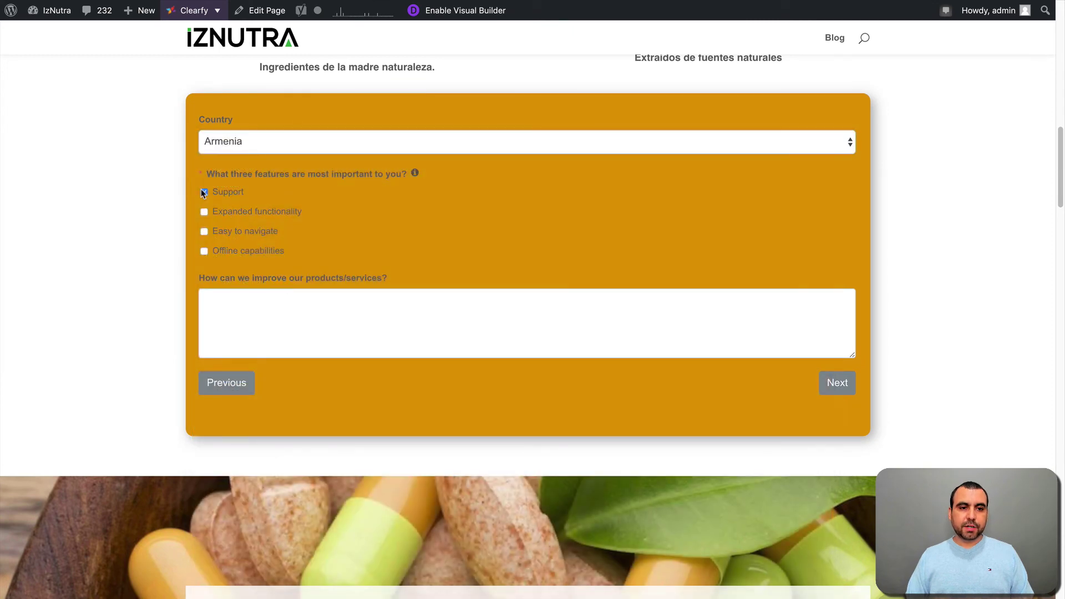
left_click(291, 332)
type("test2")
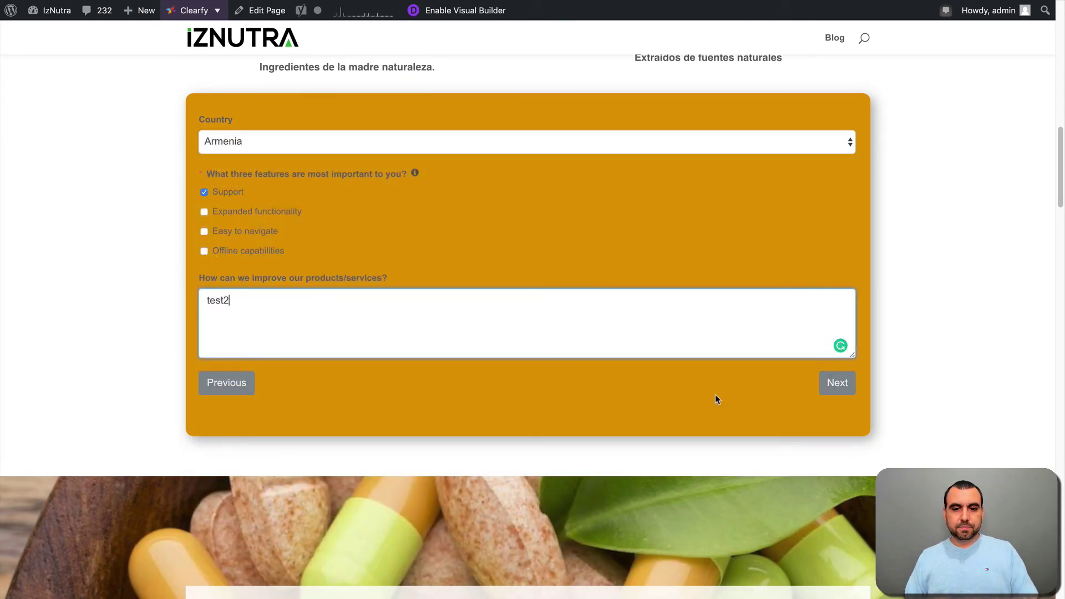
left_click(835, 381)
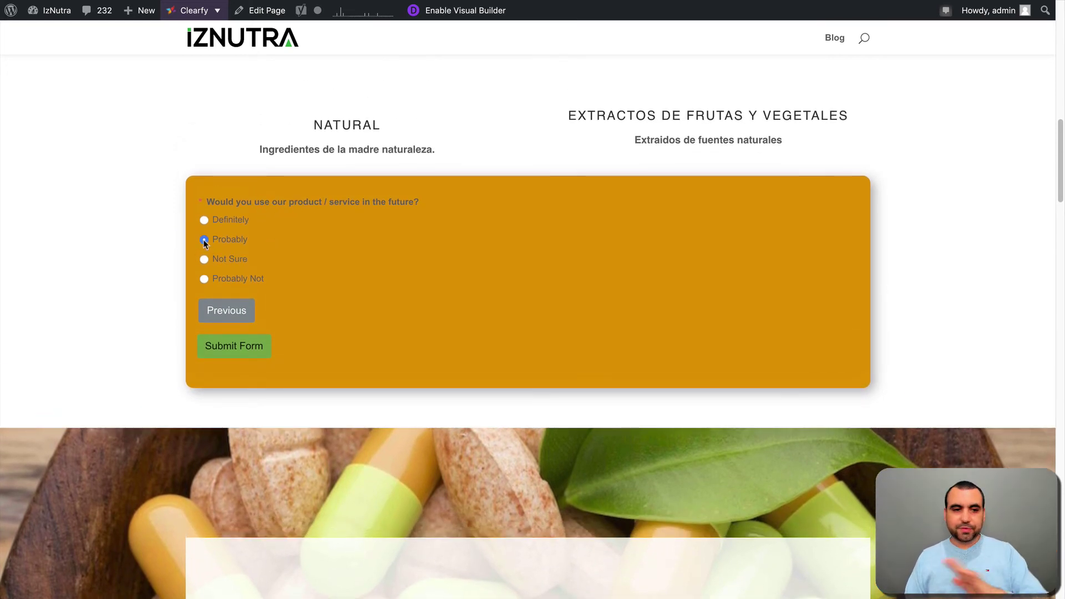
left_click(244, 351)
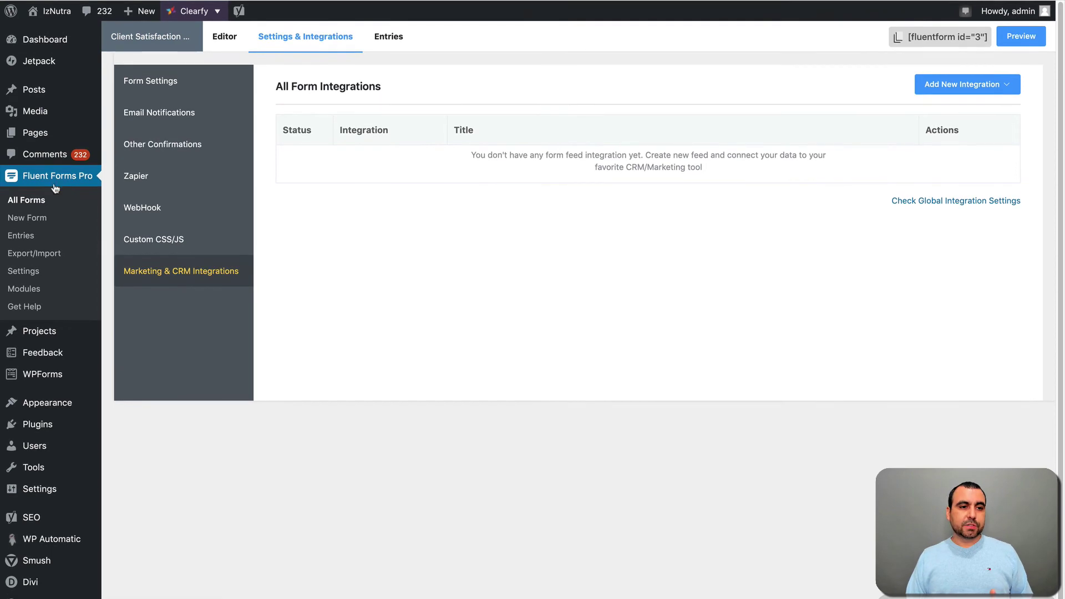
Step: Preview form #3, then open its Entries and inspect test entry #1's answers
left_click(59, 179)
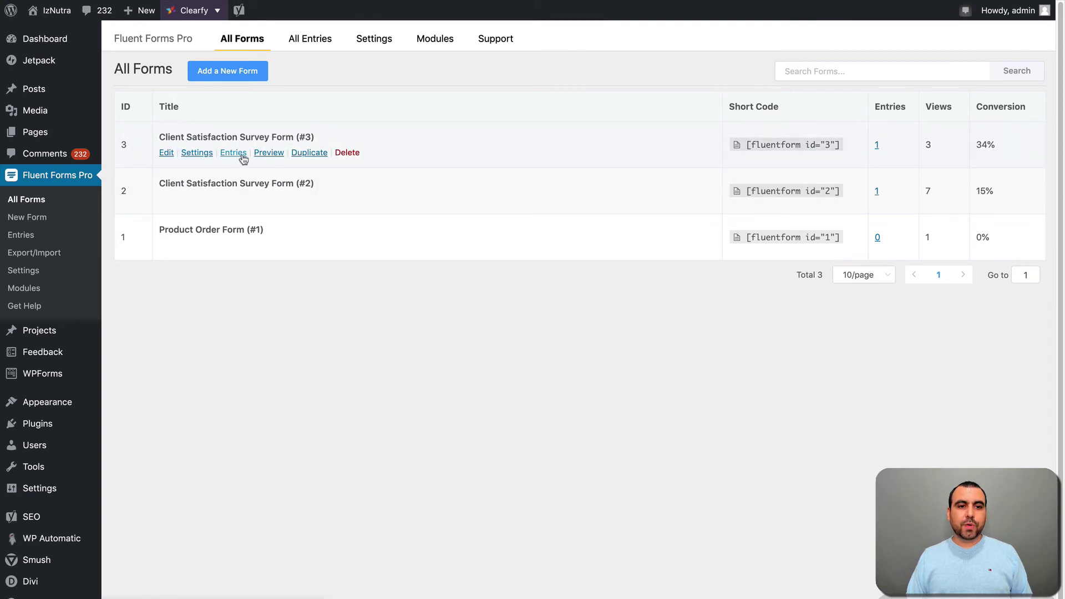
left_click(269, 153)
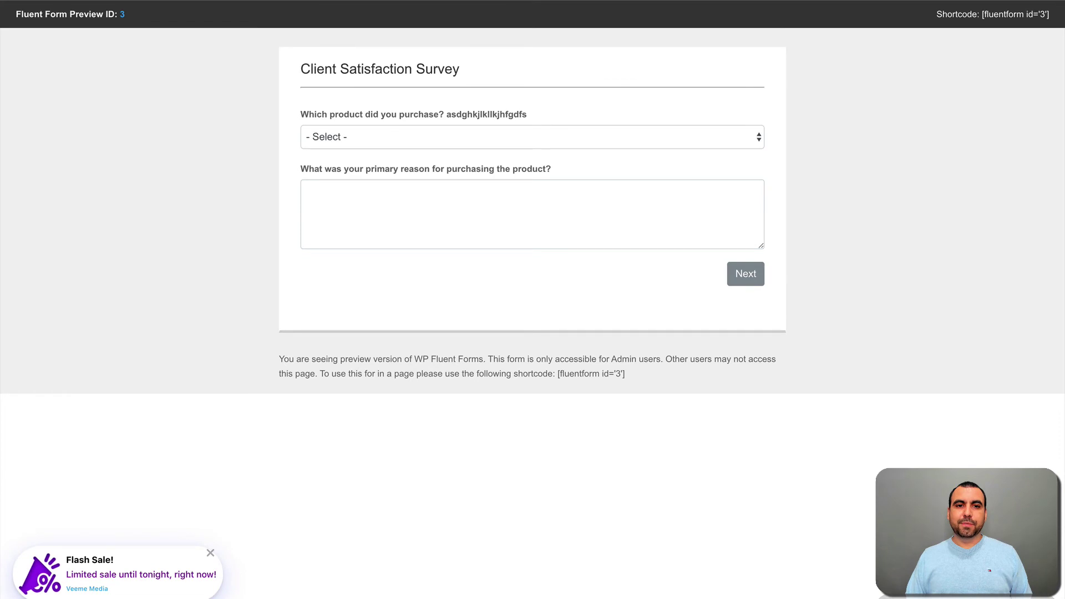
key("ctrl+w")
left_click(233, 155)
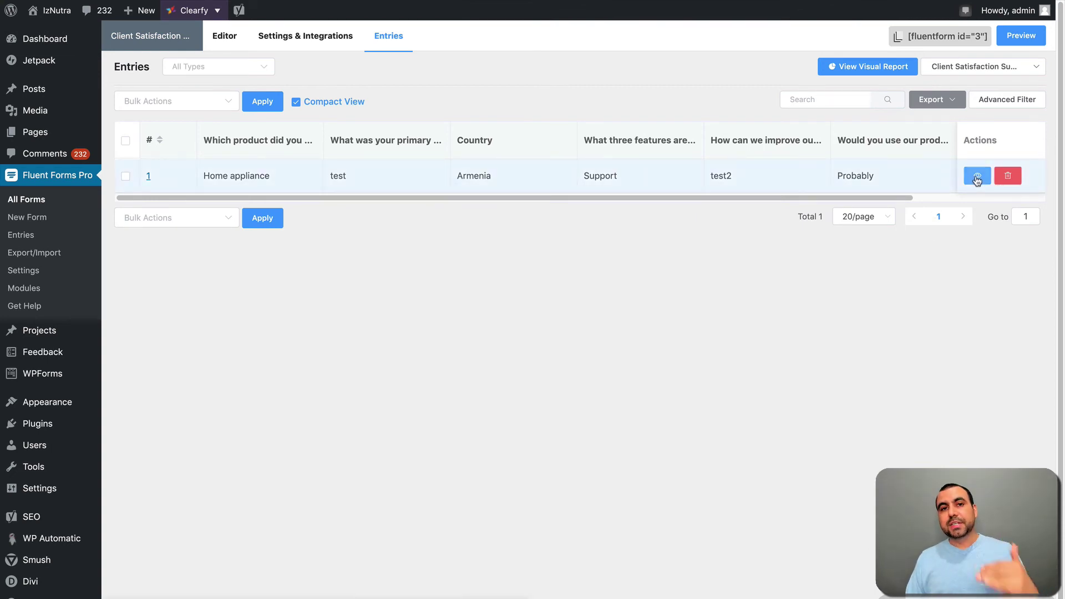
left_click(977, 176)
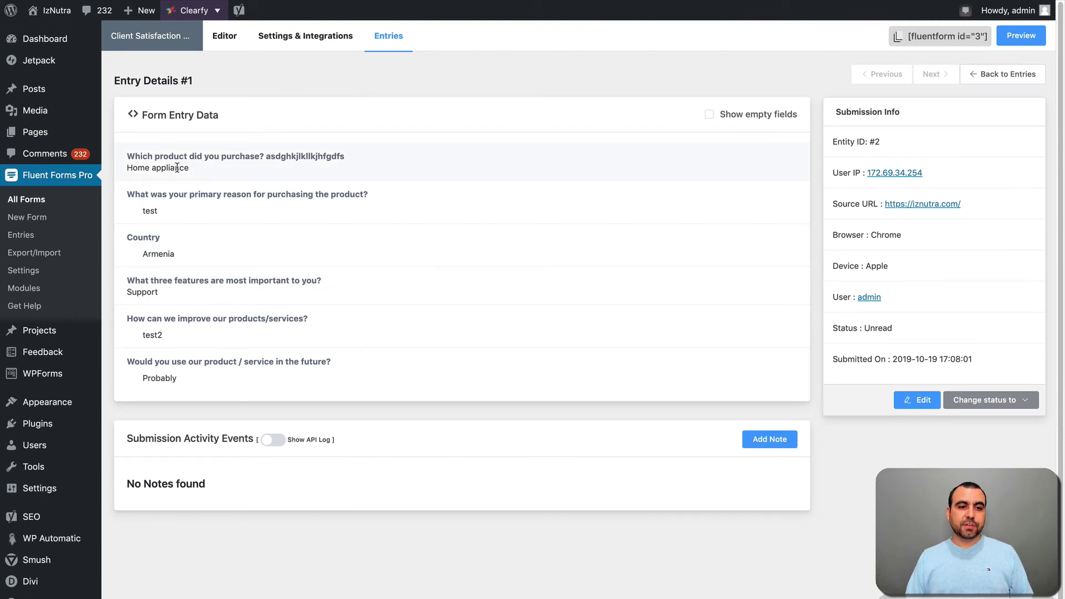
left_click_drag(173, 150, 238, 397)
left_click(460, 383)
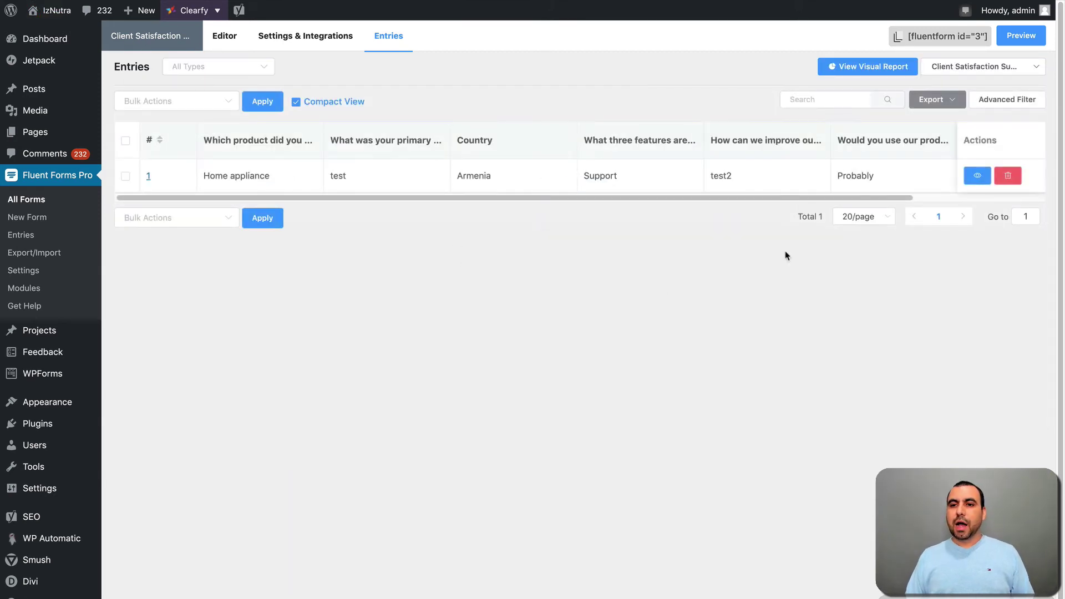
Step: Open the survey entries' Visual Data Report and look through its chart cards
left_click(856, 67)
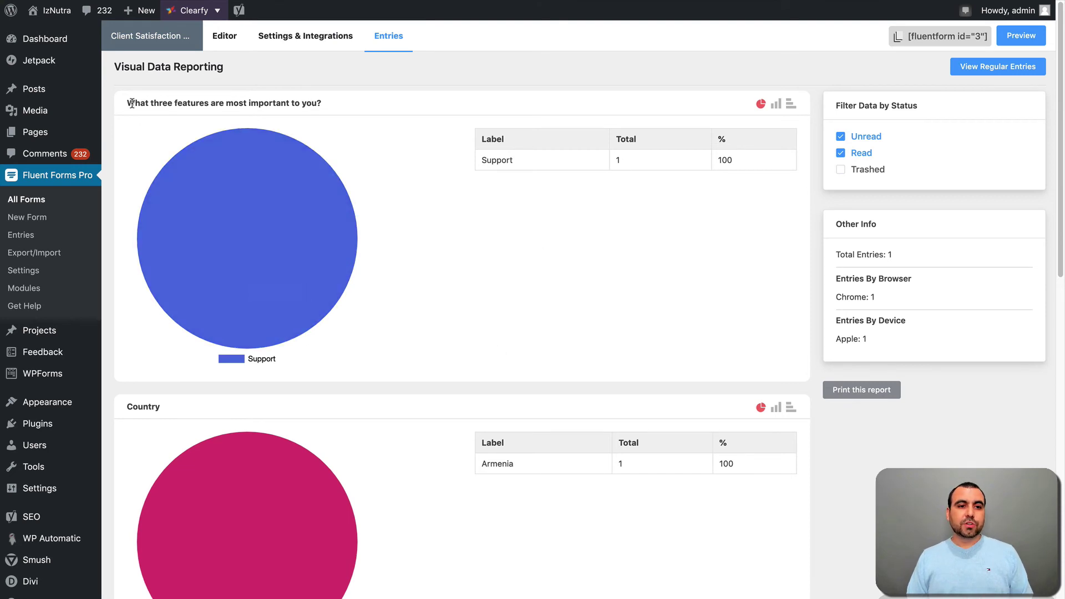
left_click_drag(127, 103, 333, 109)
scroll(332, 191, "down", 3)
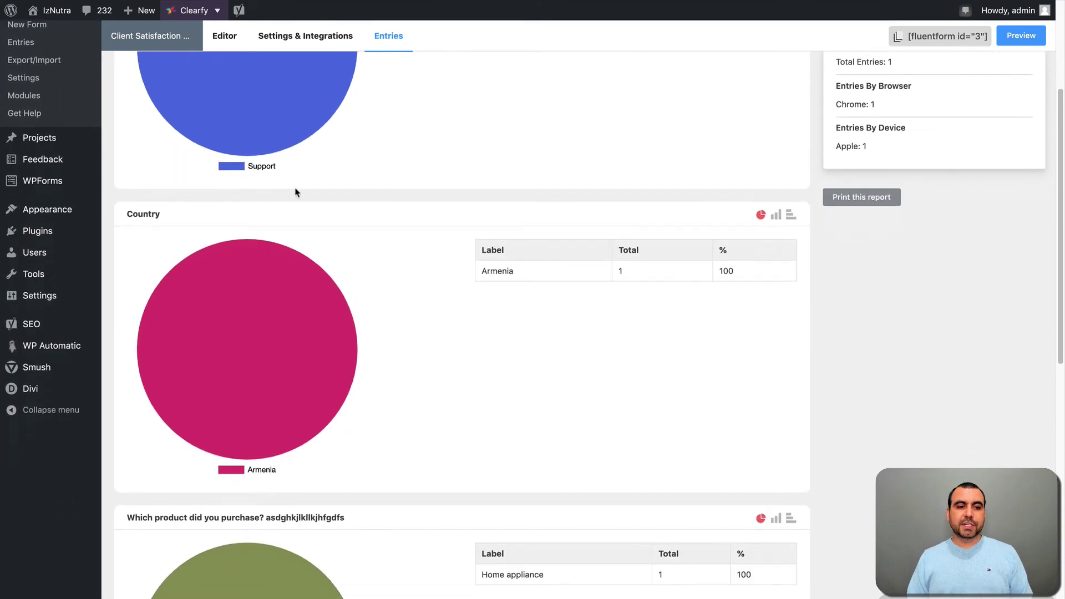
double_click(155, 210)
double_click(380, 265)
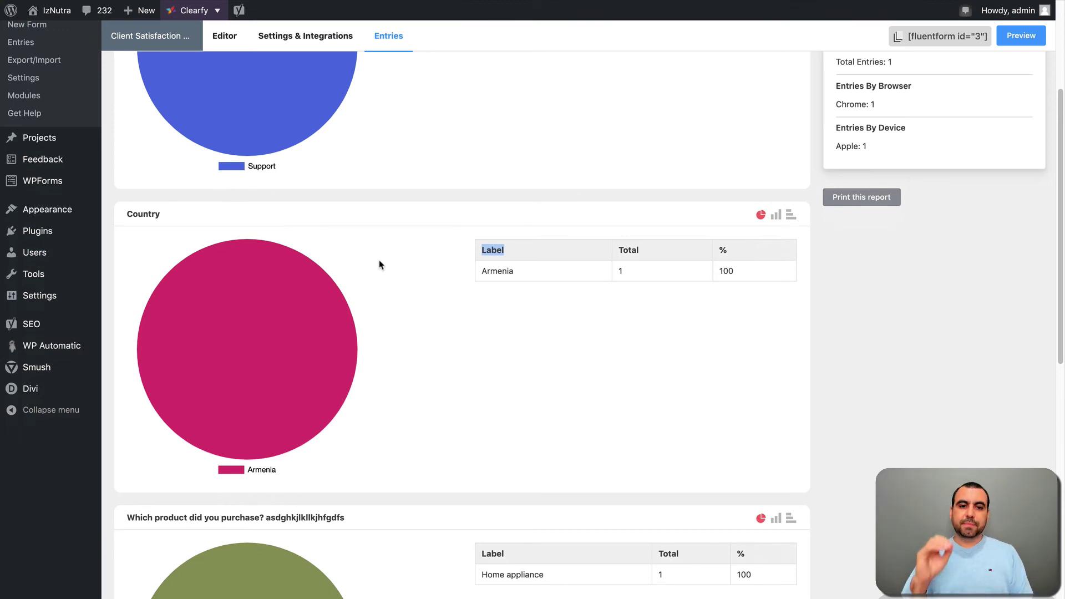
scroll(380, 264, "up", 4)
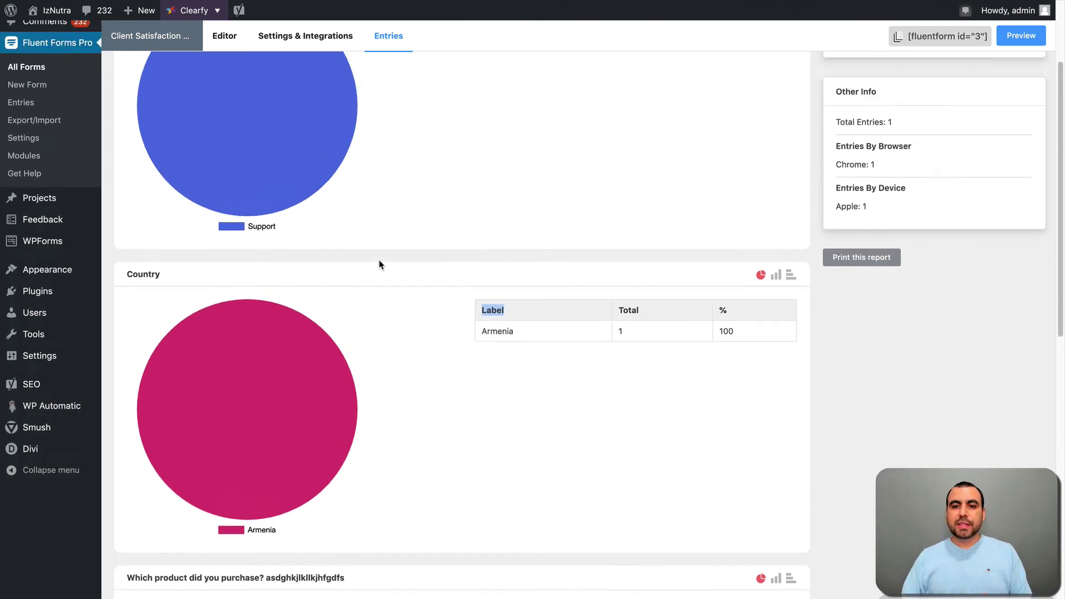
Step: Chart the features question as bars, then horizontal bars, then back to a pie
left_click(776, 106)
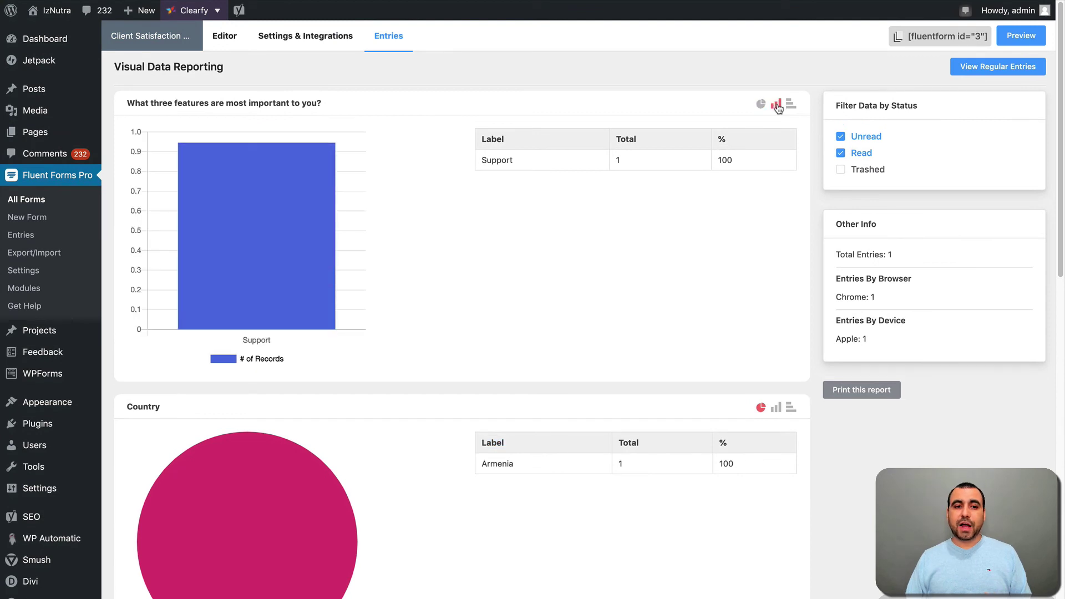
left_click(790, 106)
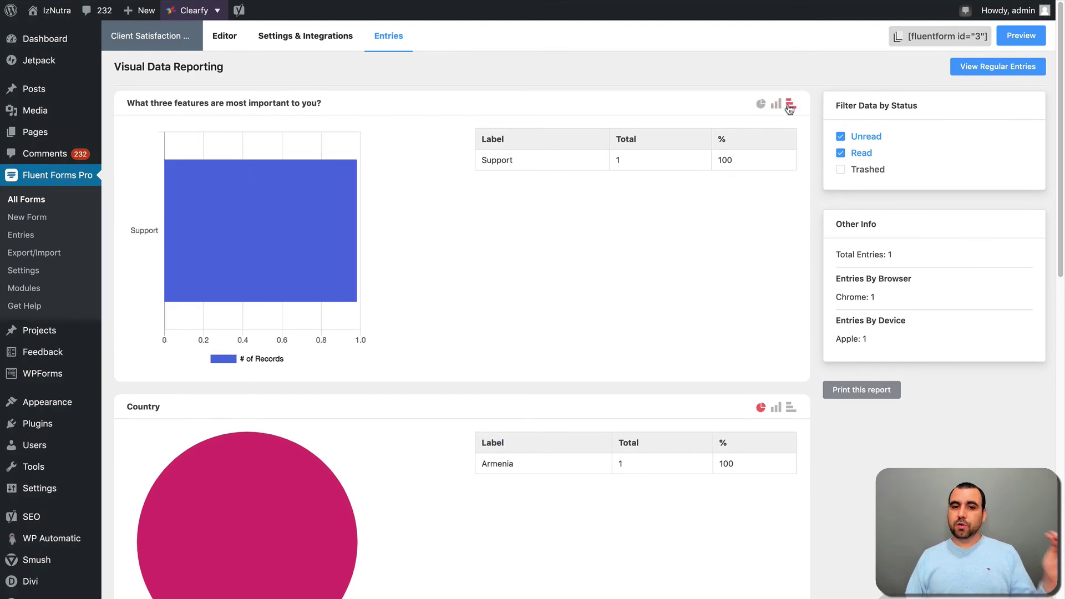
left_click(761, 104)
scroll(620, 290, "down", 13)
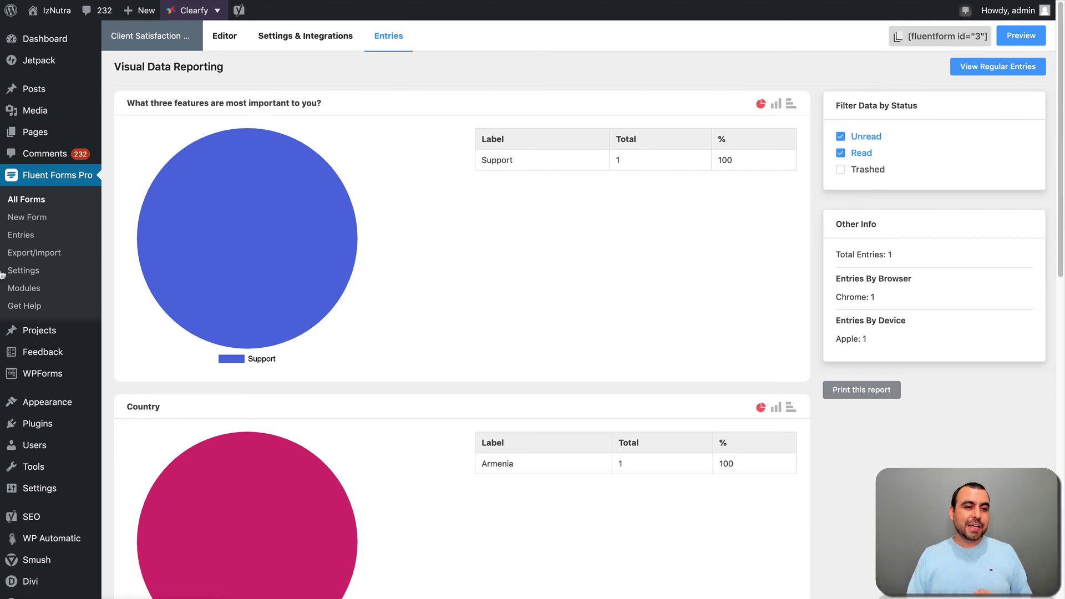
Step: Open the global form Settings page and look through the general layout options
left_click(31, 275)
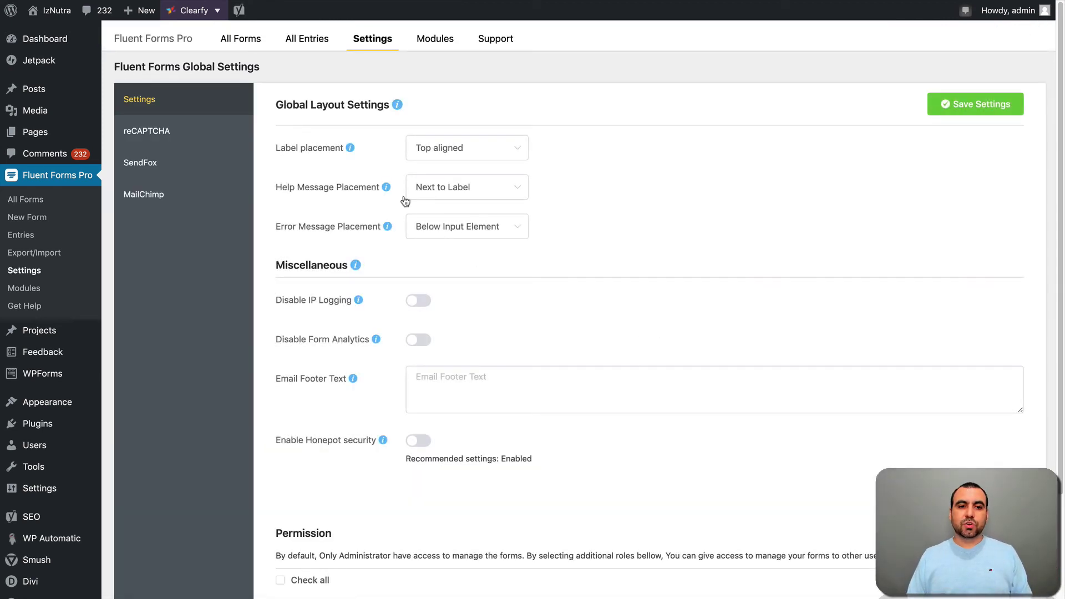
mouse_move(376, 338)
scroll(376, 344, "down", 3)
scroll(375, 345, "up", 3)
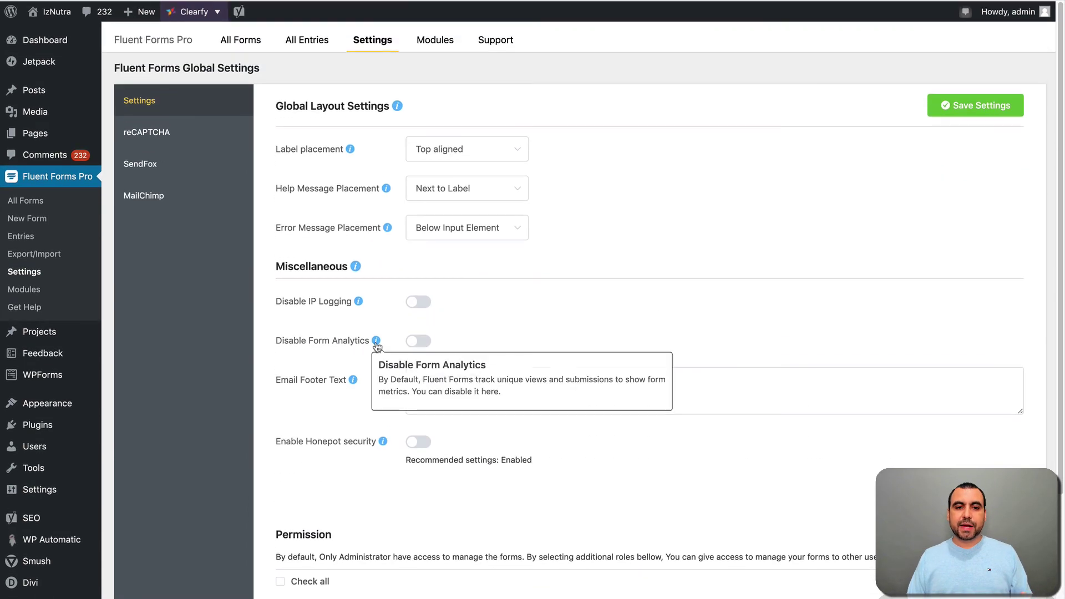
scroll(627, 300, "down", 2)
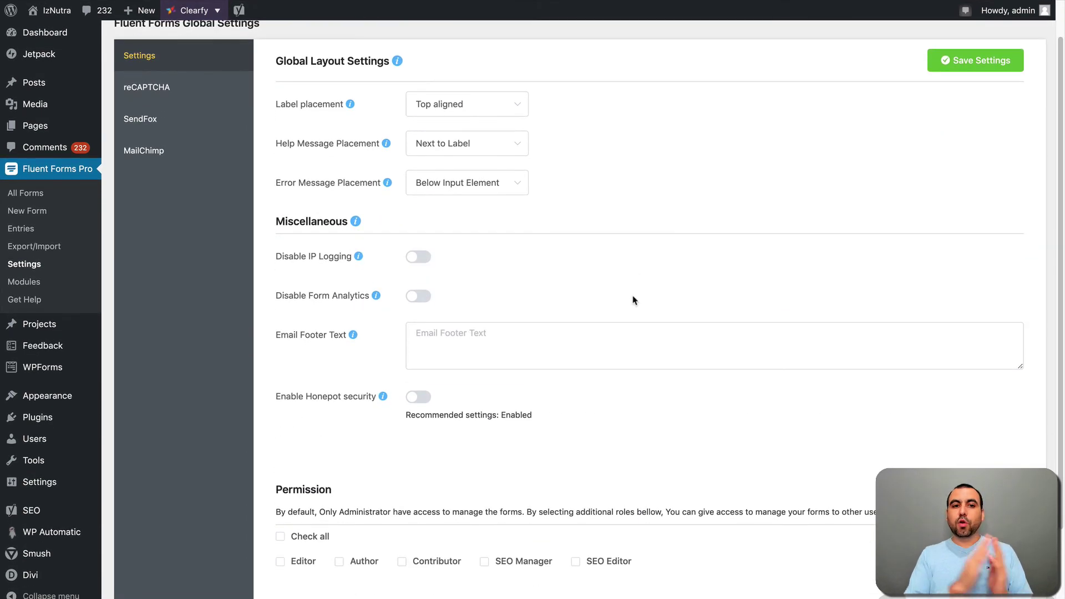
scroll(633, 300, "down", 2)
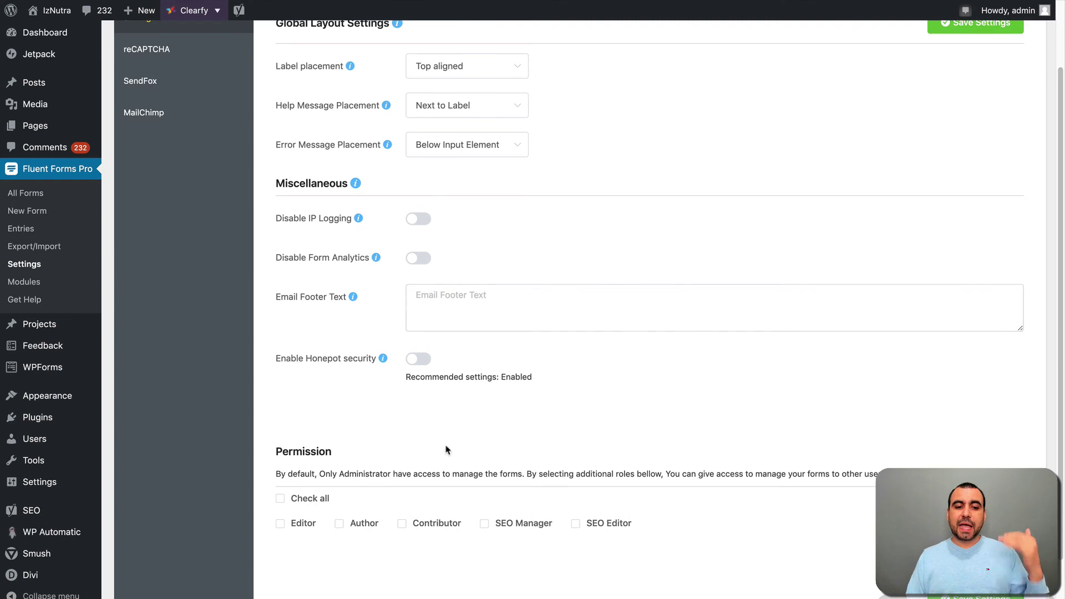
scroll(344, 440, "up", 4)
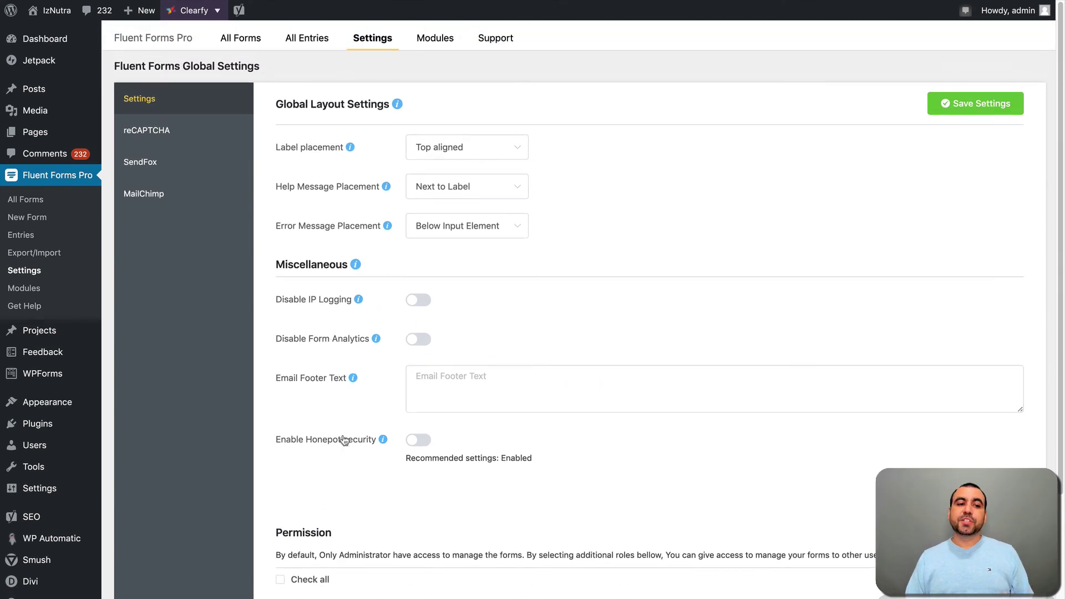
Step: Review the reCAPTCHA settings, return to general settings, then open the Module Manager
left_click(166, 134)
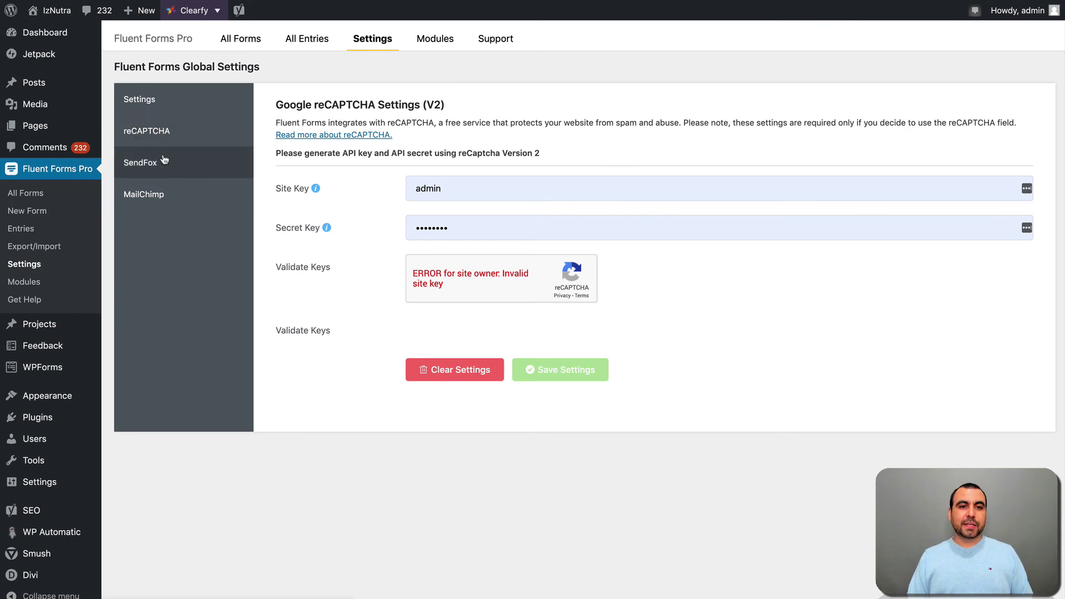
left_click(193, 100)
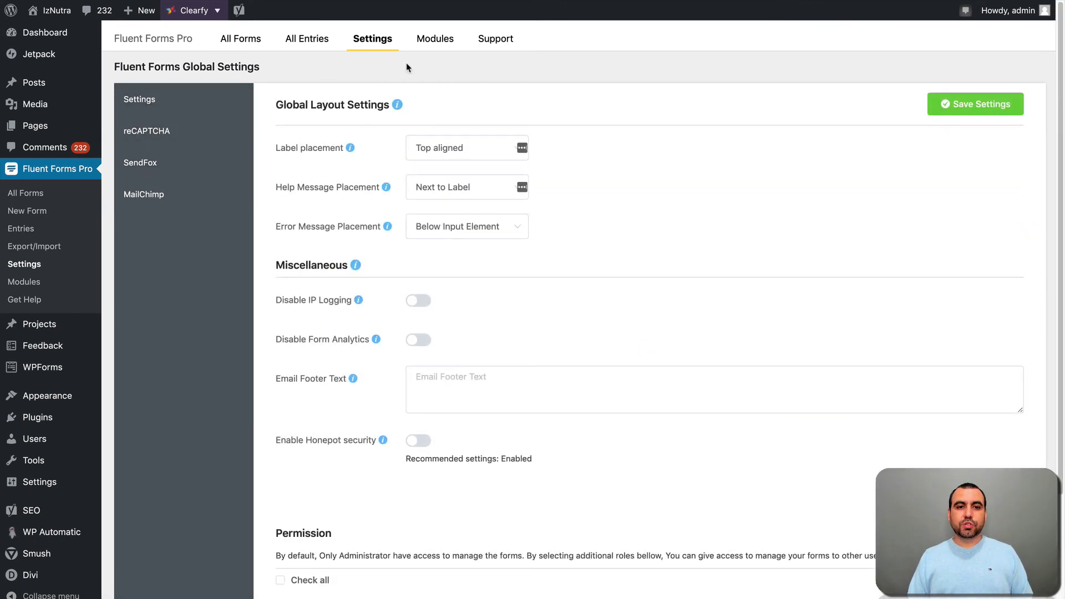
left_click(433, 40)
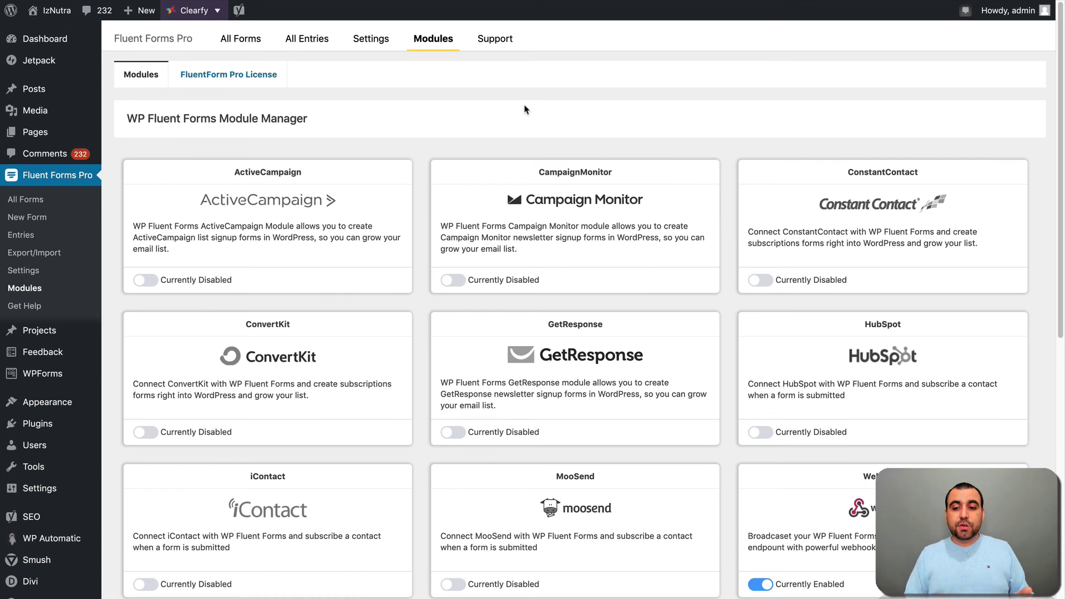
scroll(525, 109, "down", 5)
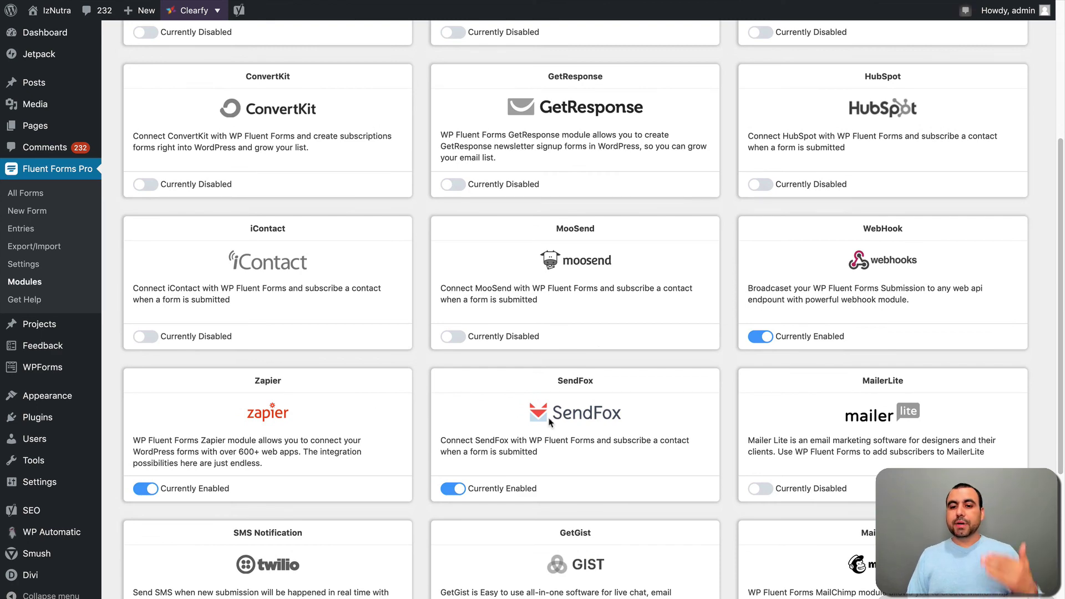
scroll(579, 423, "down", 2)
scroll(579, 423, "down", 2)
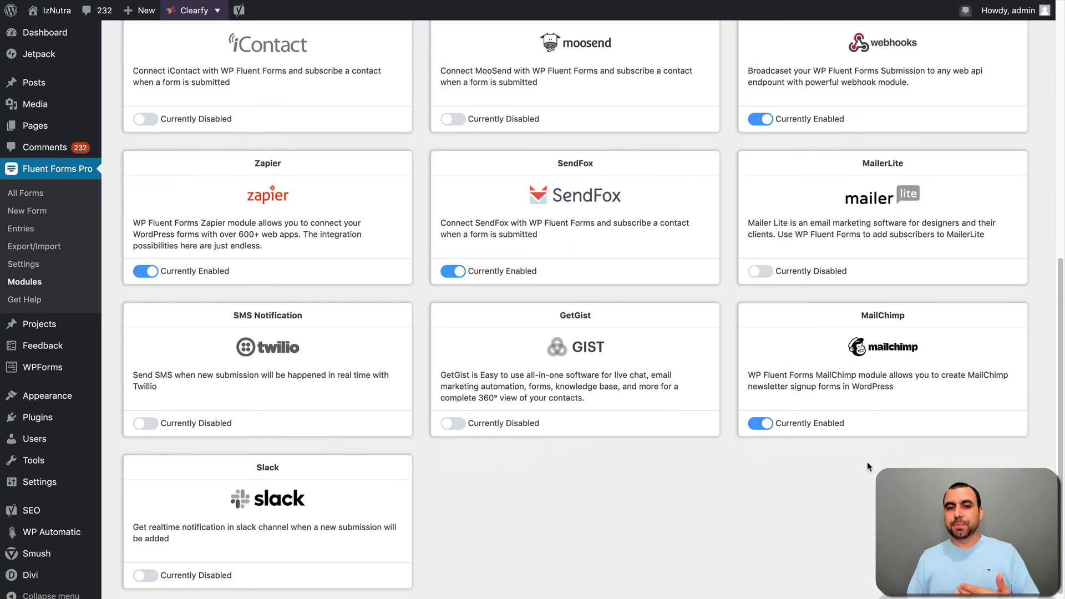
scroll(867, 469, "down", 1)
scroll(866, 469, "up", 1)
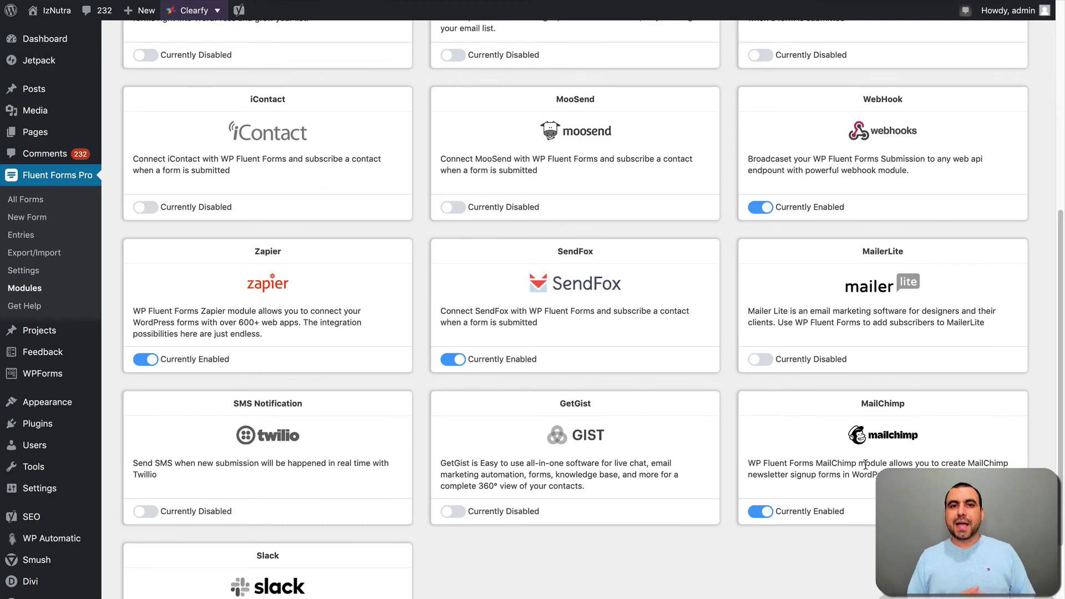
scroll(866, 467, "up", 7)
scroll(810, 427, "down", 1)
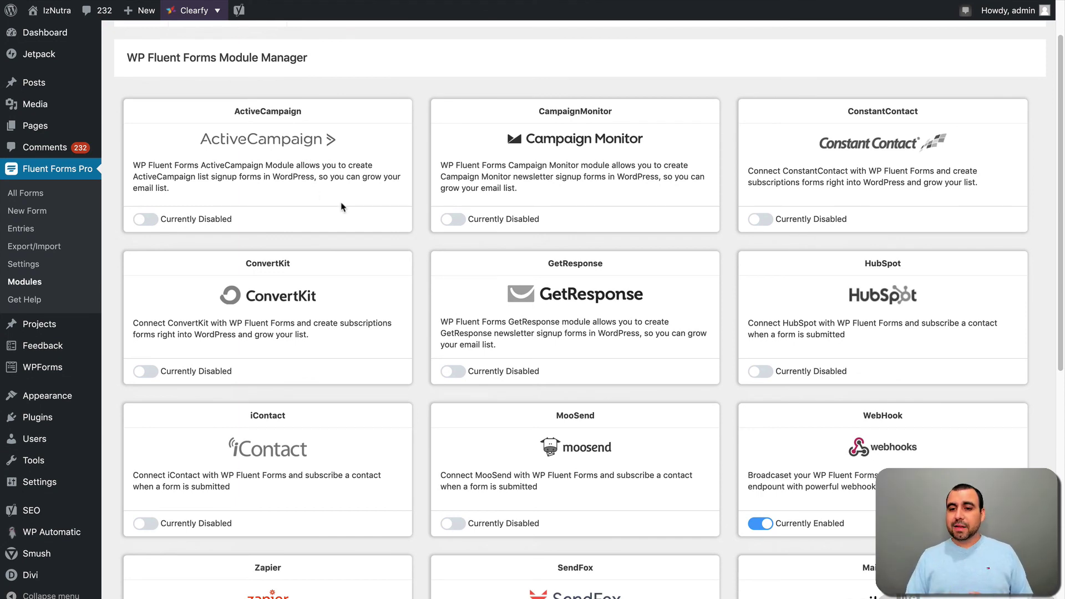
scroll(340, 207, "down", 4)
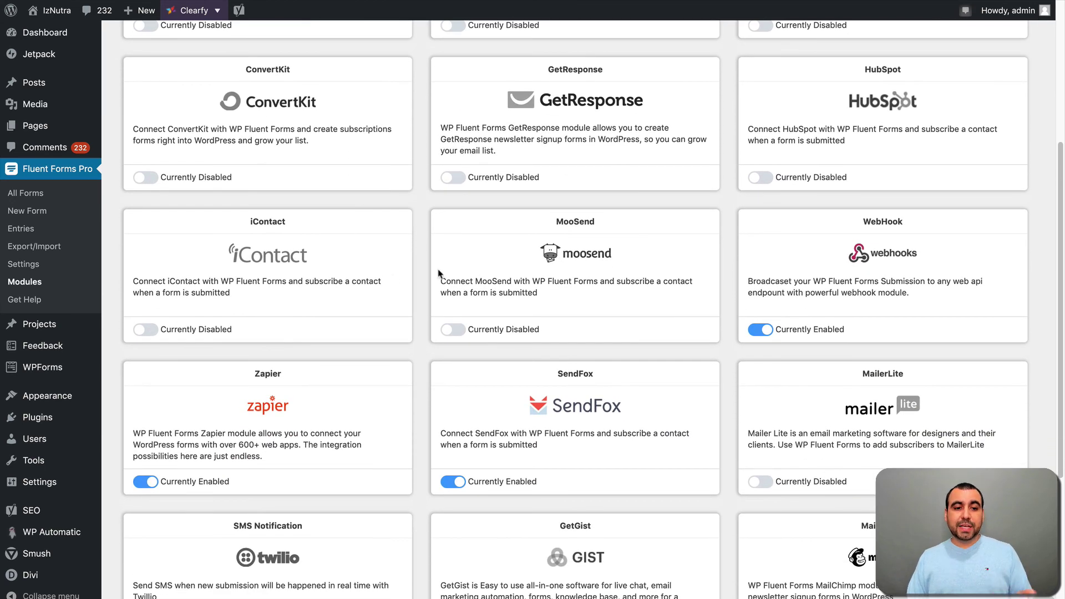
scroll(359, 397, "down", 5)
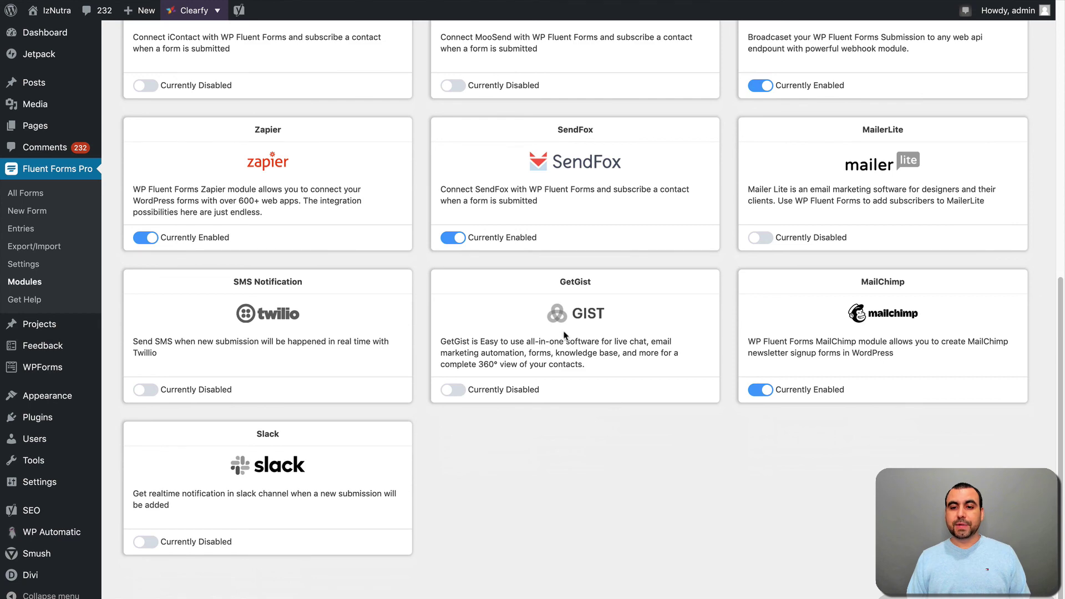
scroll(571, 446, "up", 10)
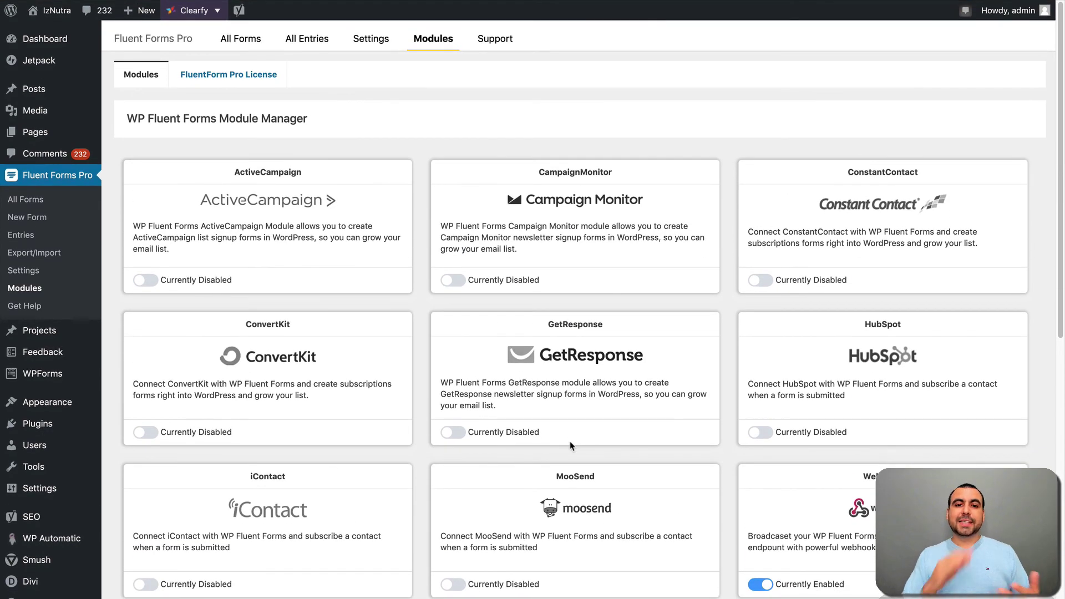